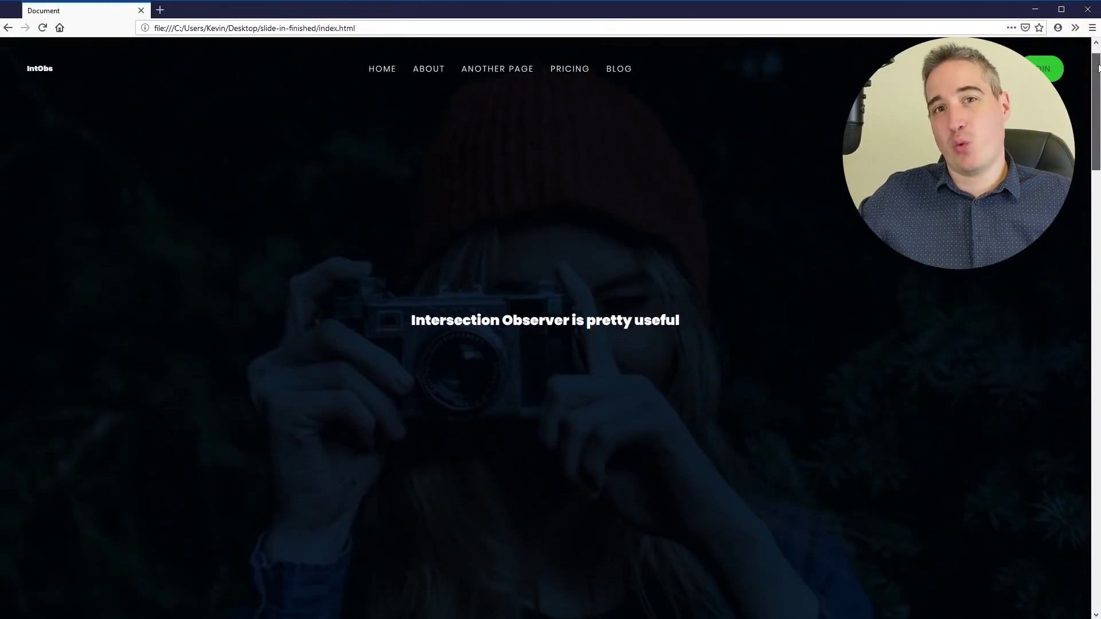
{"action": "scroll", "coordinate": [1094, 122], "scroll_direction": "down", "scroll_amount": 3}
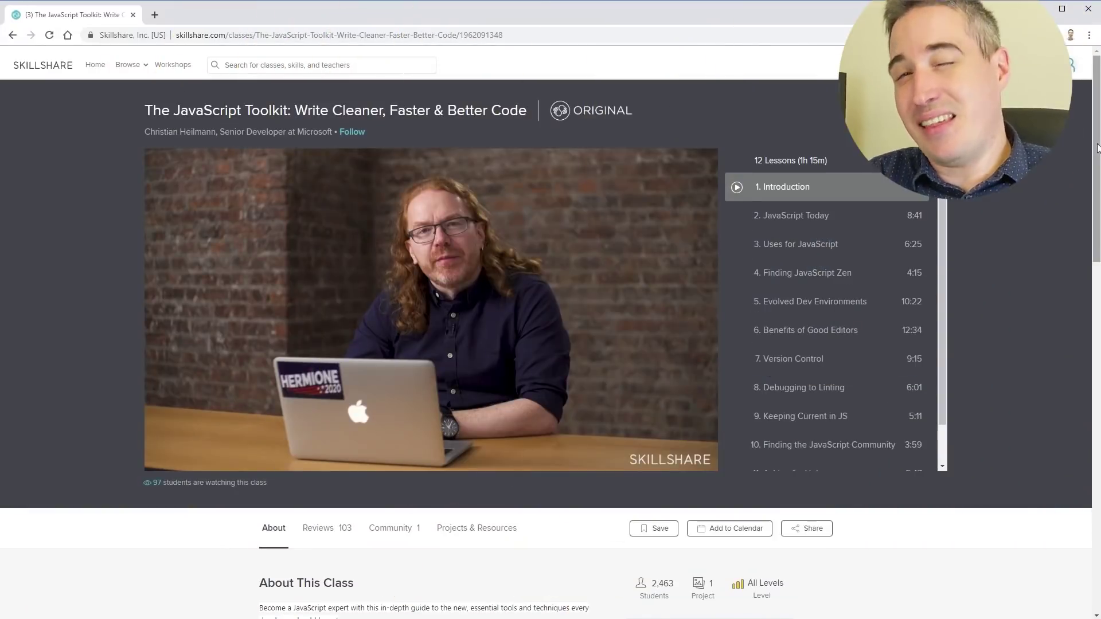
{"action": "scroll", "coordinate": [1086, 198], "scroll_direction": "down", "scroll_amount": 2}
{"action": "scroll", "coordinate": [1086, 198], "scroll_direction": "down", "scroll_amount": 1}
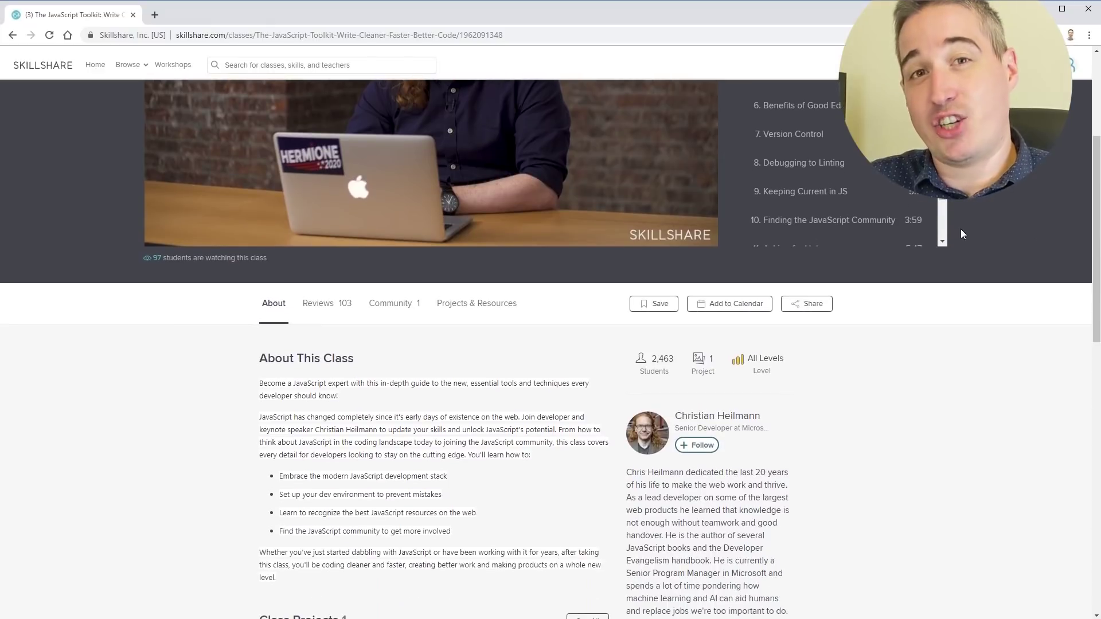
- Open the Reviews tab on The JavaScript Toolkit Skillshare class page
{"action": "left_click", "coordinate": [342, 306]}
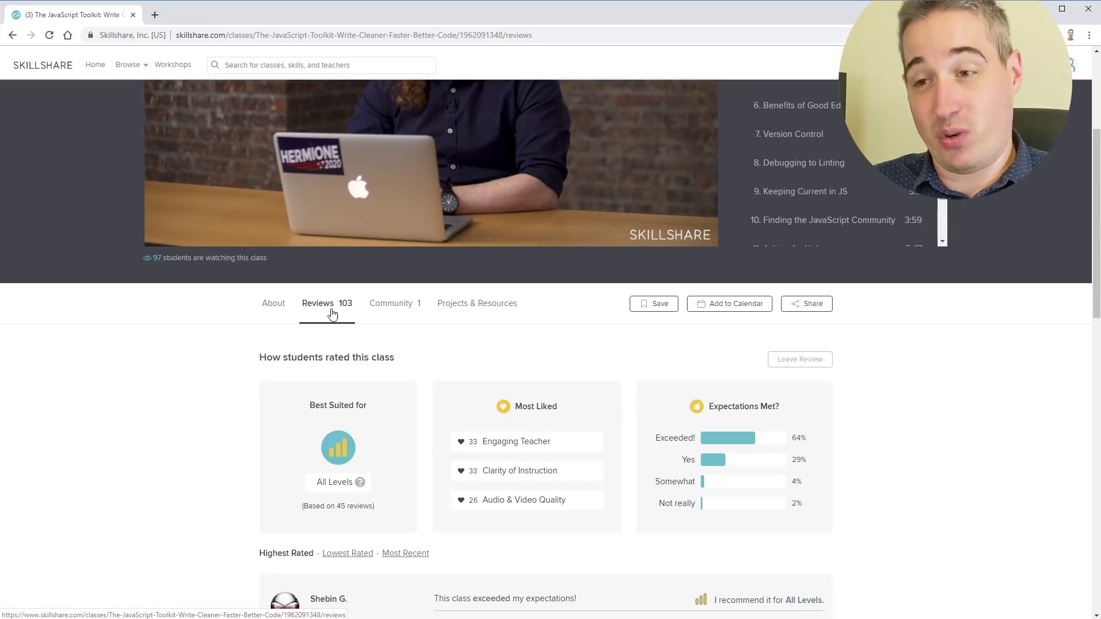
{"action": "scroll", "coordinate": [1084, 436], "scroll_direction": "up", "scroll_amount": 2}
{"action": "scroll", "coordinate": [1083, 436], "scroll_direction": "up", "scroll_amount": 1}
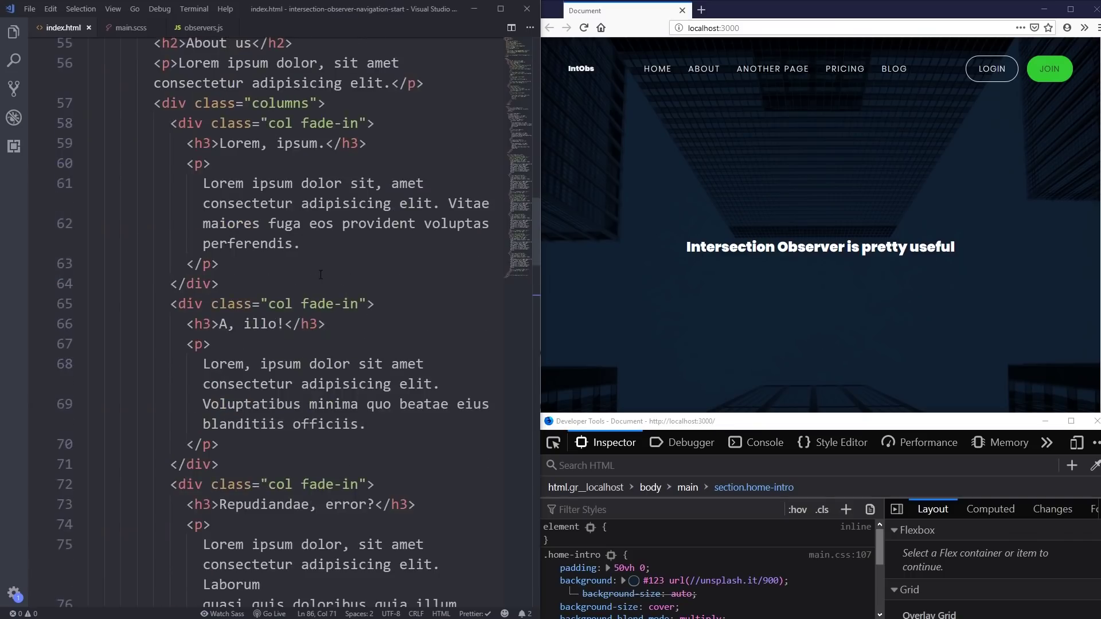
{"action": "scroll", "coordinate": [489, 176], "scroll_direction": "up", "scroll_amount": 5}
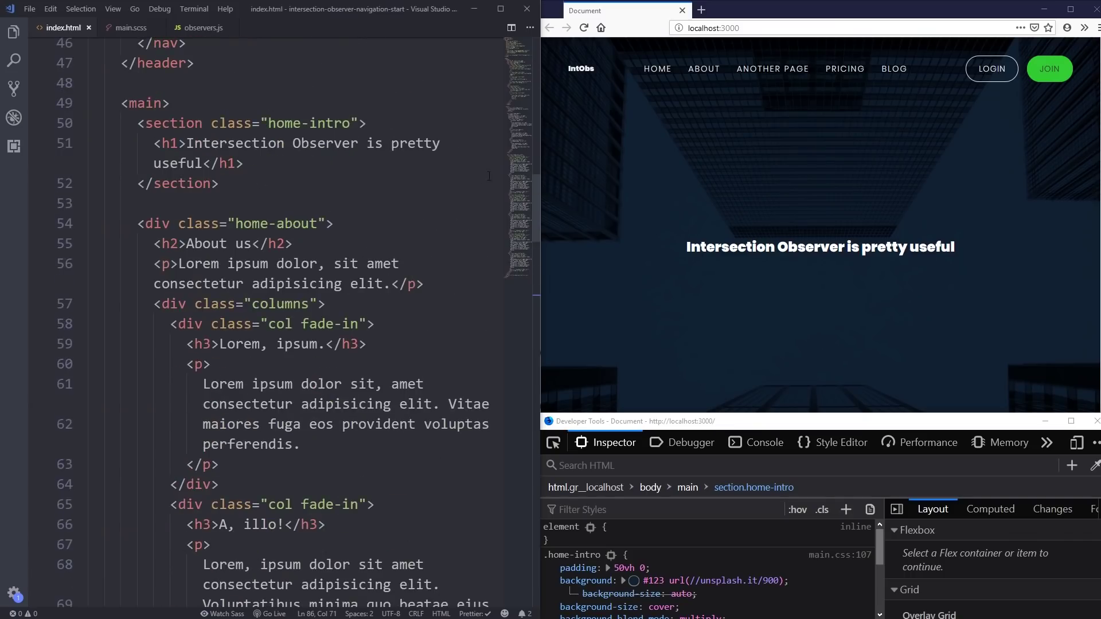
{"action": "scroll", "coordinate": [408, 181], "scroll_direction": "up", "scroll_amount": 3}
{"action": "scroll", "coordinate": [407, 181], "scroll_direction": "down", "scroll_amount": 3}
{"action": "scroll", "coordinate": [408, 181], "scroll_direction": "down", "scroll_amount": 5}
{"action": "scroll", "coordinate": [275, 318], "scroll_direction": "up", "scroll_amount": 2}
{"action": "scroll", "coordinate": [276, 319], "scroll_direction": "up", "scroll_amount": 1}
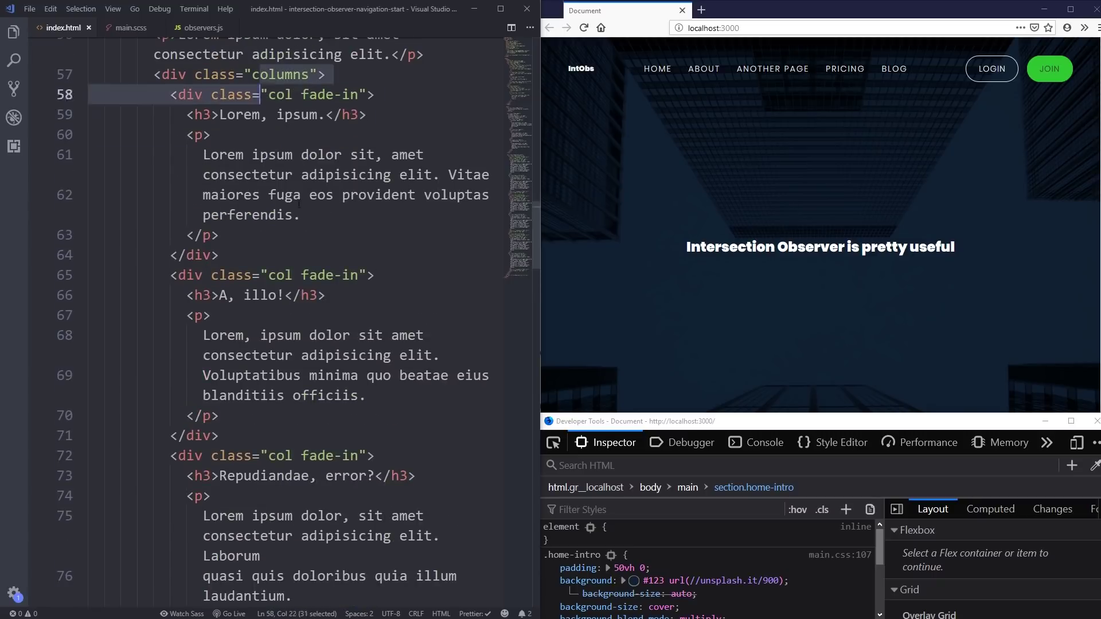
{"action": "left_click_drag", "start_coordinate": [87, 94], "coordinate": [210, 134]}
{"action": "scroll", "coordinate": [888, 307], "scroll_direction": "down", "scroll_amount": 2}
{"action": "scroll", "coordinate": [889, 307], "scroll_direction": "down", "scroll_amount": 5}
{"action": "scroll", "coordinate": [718, 243], "scroll_direction": "up", "scroll_amount": 3}
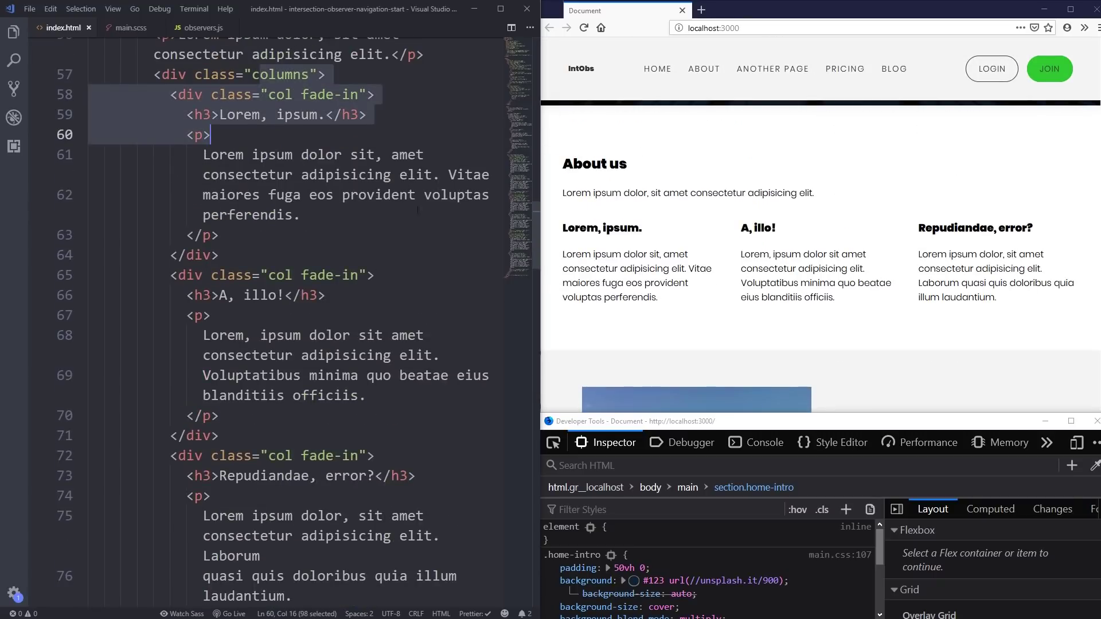
- Highlight the fade-in class on each of the three columns in index.html
{"action": "left_click", "coordinate": [316, 113]}
{"action": "left_click_drag", "start_coordinate": [300, 95], "coordinate": [343, 95]}
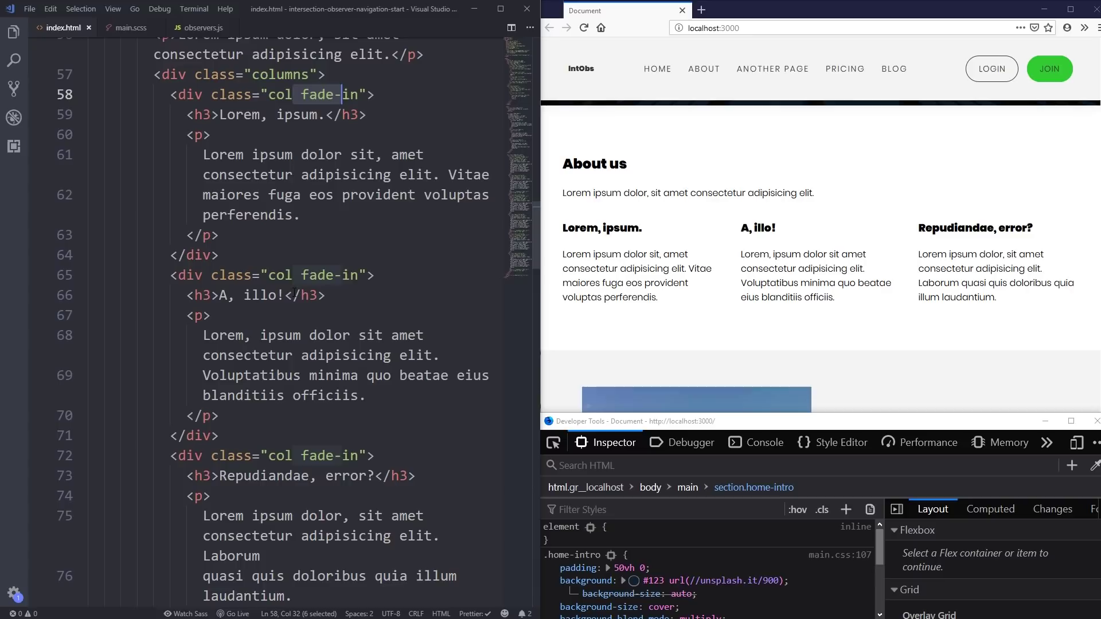
{"action": "left_click_drag", "start_coordinate": [312, 275], "coordinate": [342, 275]}
{"action": "left_click_drag", "start_coordinate": [310, 455], "coordinate": [335, 455]}
{"action": "scroll", "coordinate": [1068, 330], "scroll_direction": "down", "scroll_amount": 4}
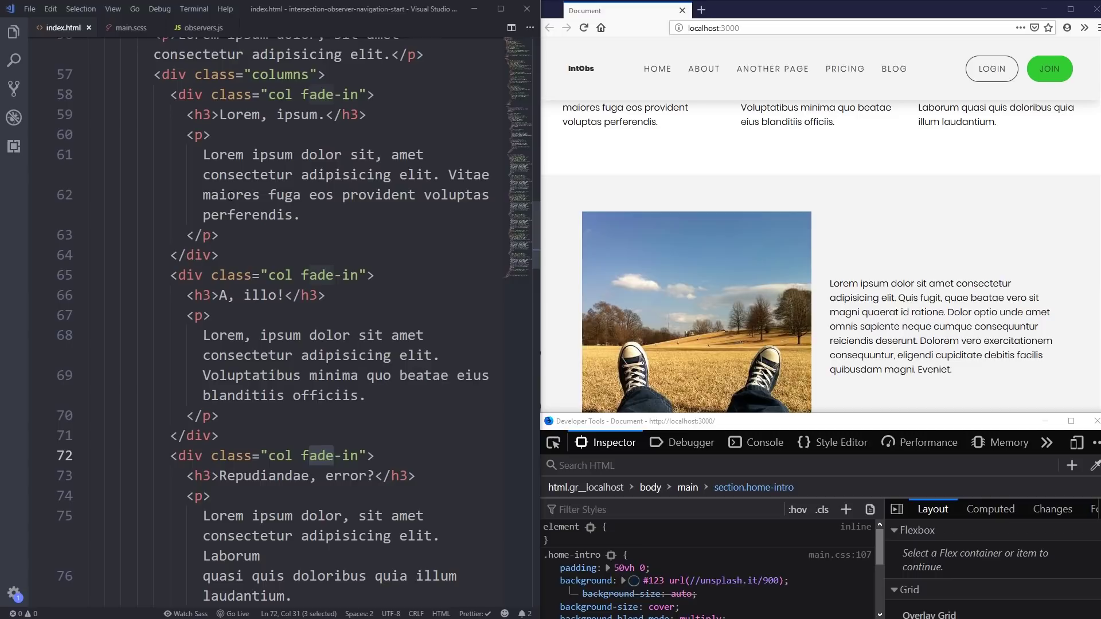
{"action": "left_click", "coordinate": [268, 93]}
- In main.scss, add a .fade-in rule with opacity 0 and a 250ms transition
{"action": "left_click", "coordinate": [129, 29]}
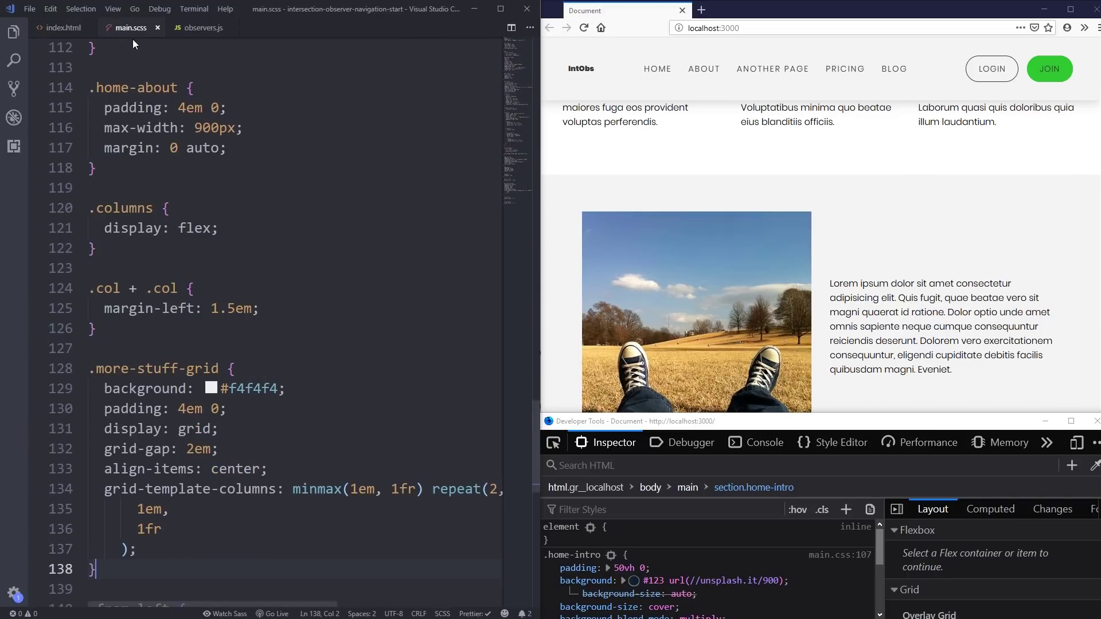
{"action": "left_click", "coordinate": [148, 327]}
{"action": "key", "text": "Return"}
{"action": "key", "text": "Return"}
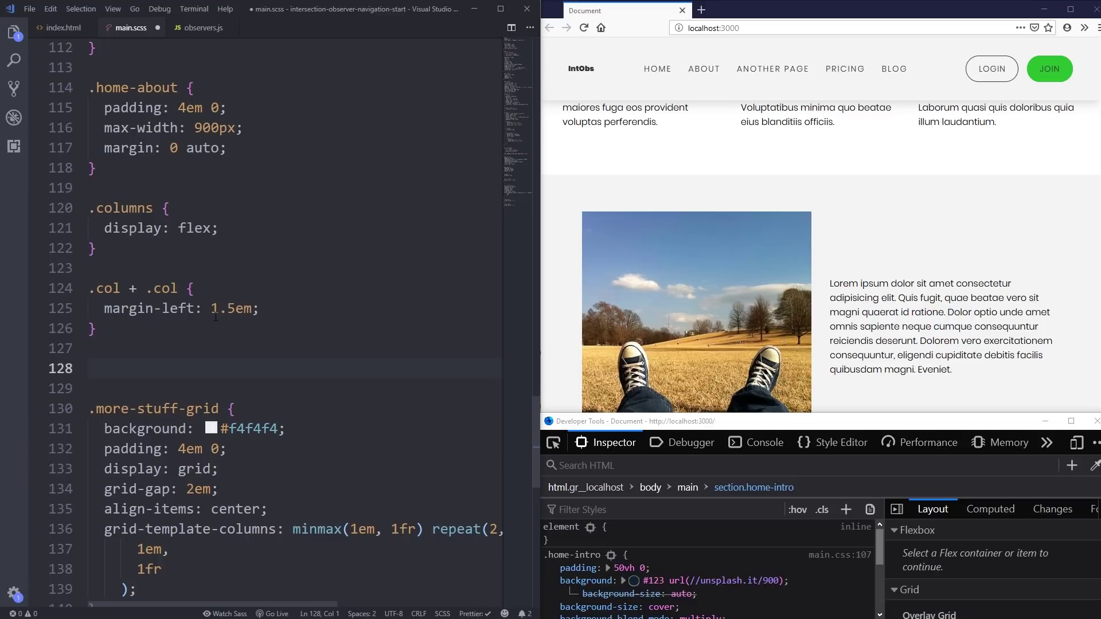
{"action": "type", "text": ".fade-i"}
{"action": "type", "text": "n {"}
{"action": "key", "text": "Return"}
{"action": "type", "text": "op"}
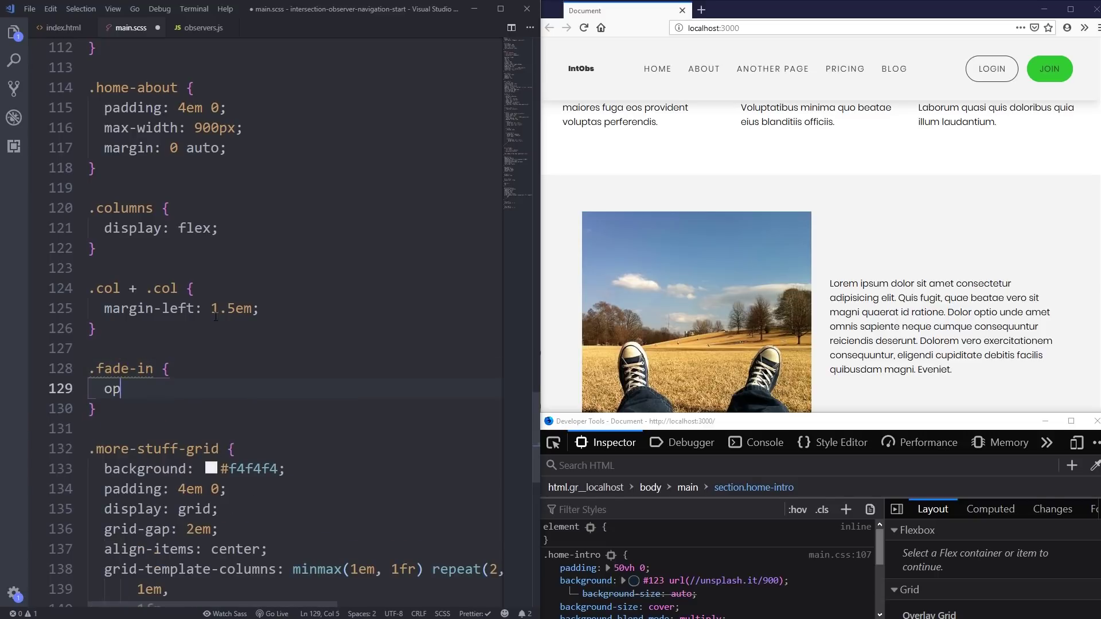
{"action": "type", "text": "acity: 0;"}
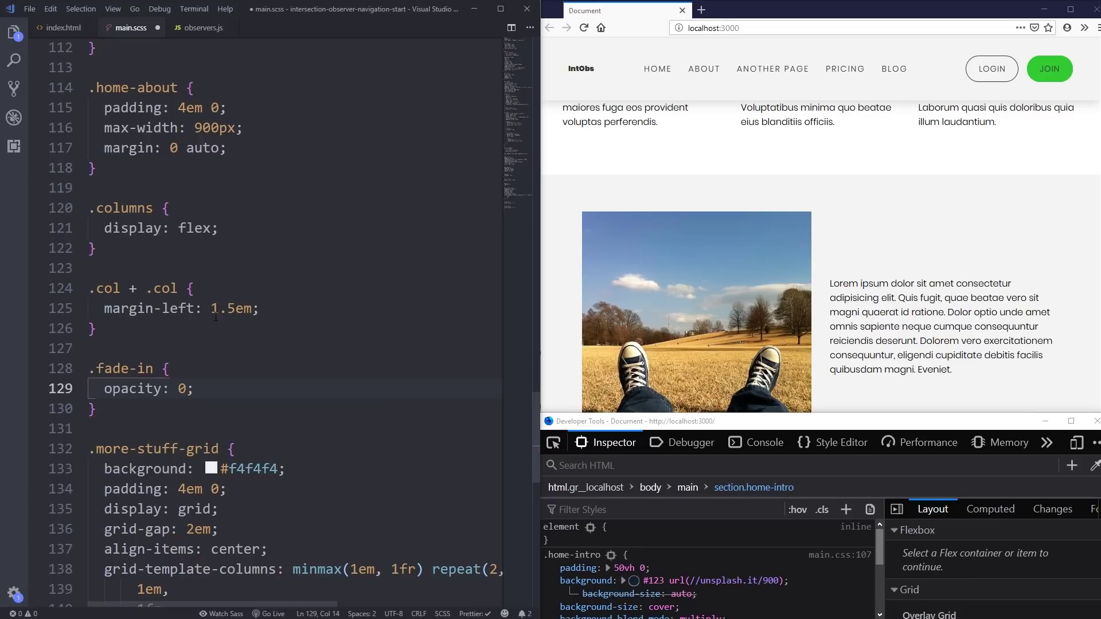
{"action": "key", "text": "Return"}
{"action": "type", "text": "transtion"}
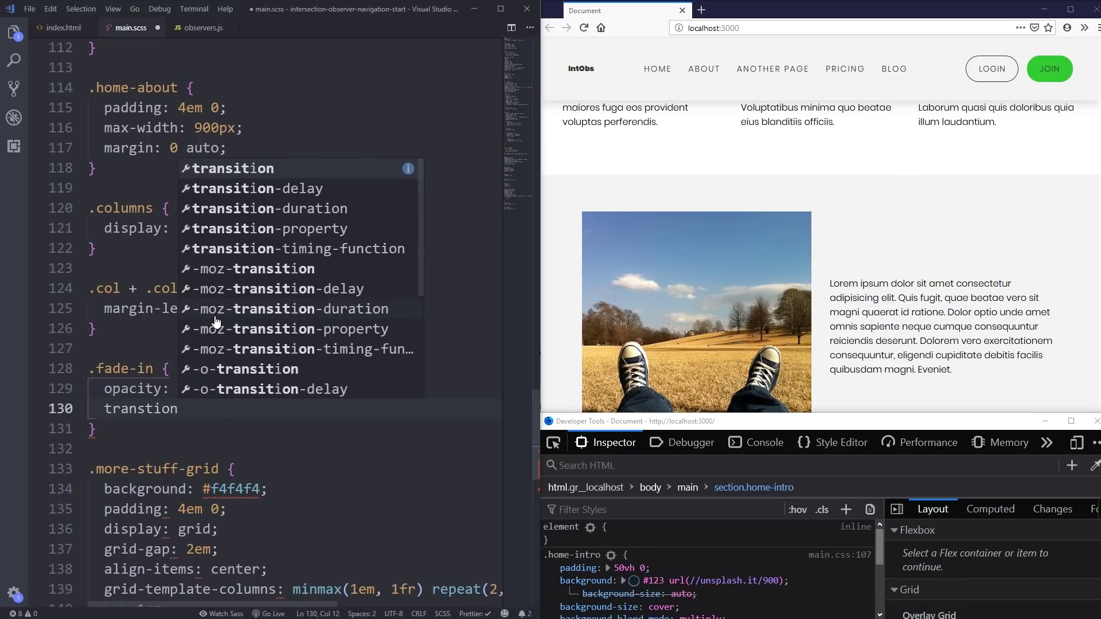
{"action": "type", "text": ": opaci"}
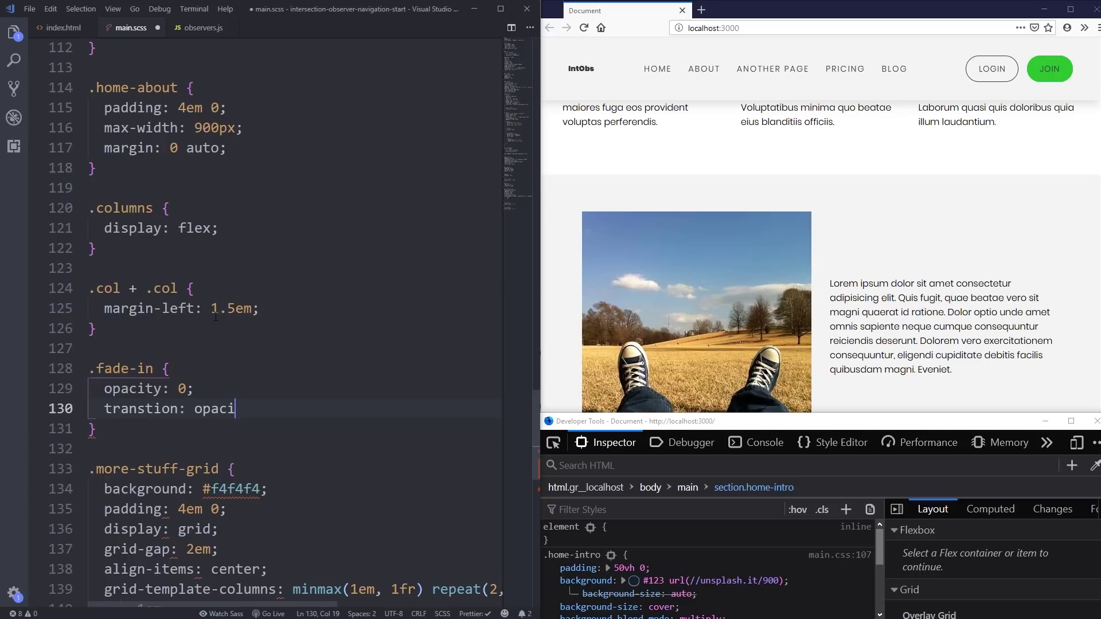
{"action": "type", "text": "ty:"}
{"action": "type", "text": "2"}
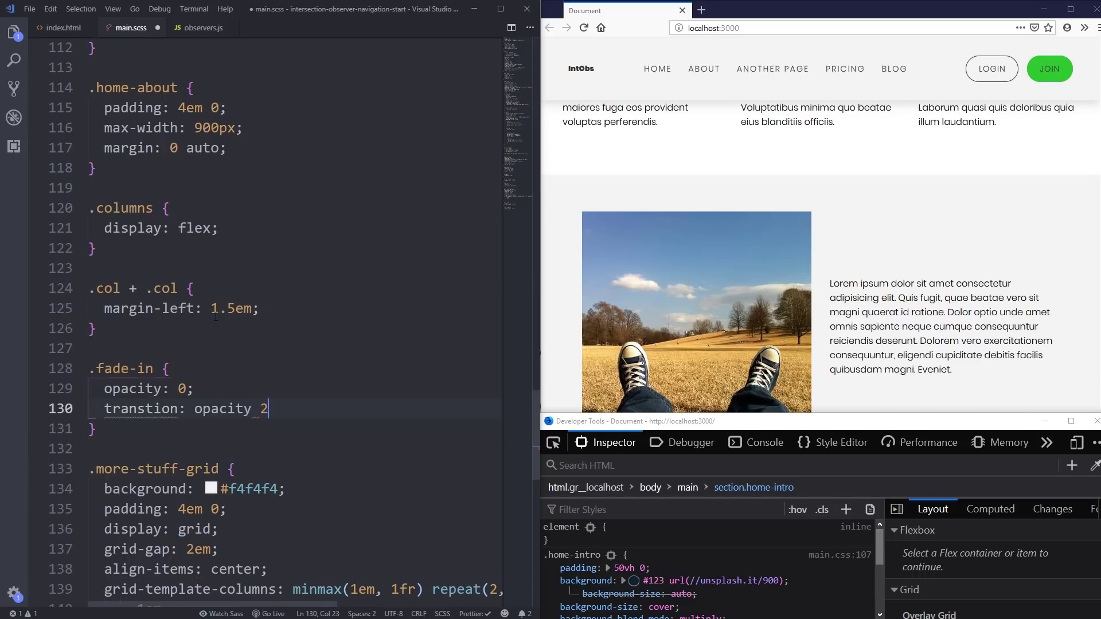
{"action": "type", "text": "50ms"}
{"action": "left_click", "coordinate": [144, 409]}
{"action": "type", "text": "i"}
{"action": "left_click", "coordinate": [360, 412]}
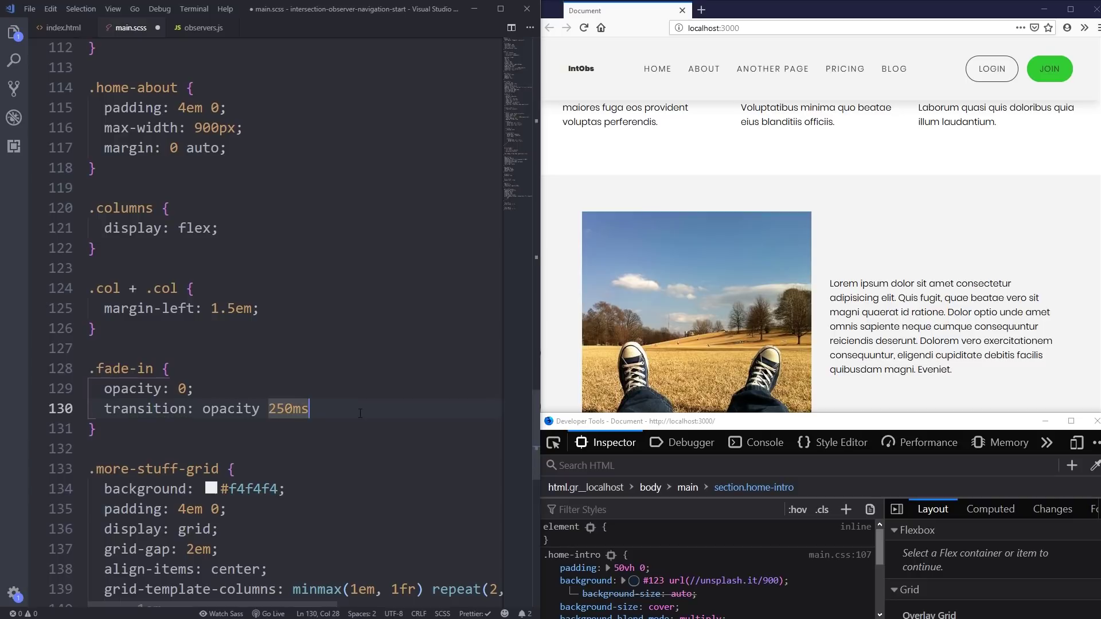
{"action": "type", "text": " ease-in;"}
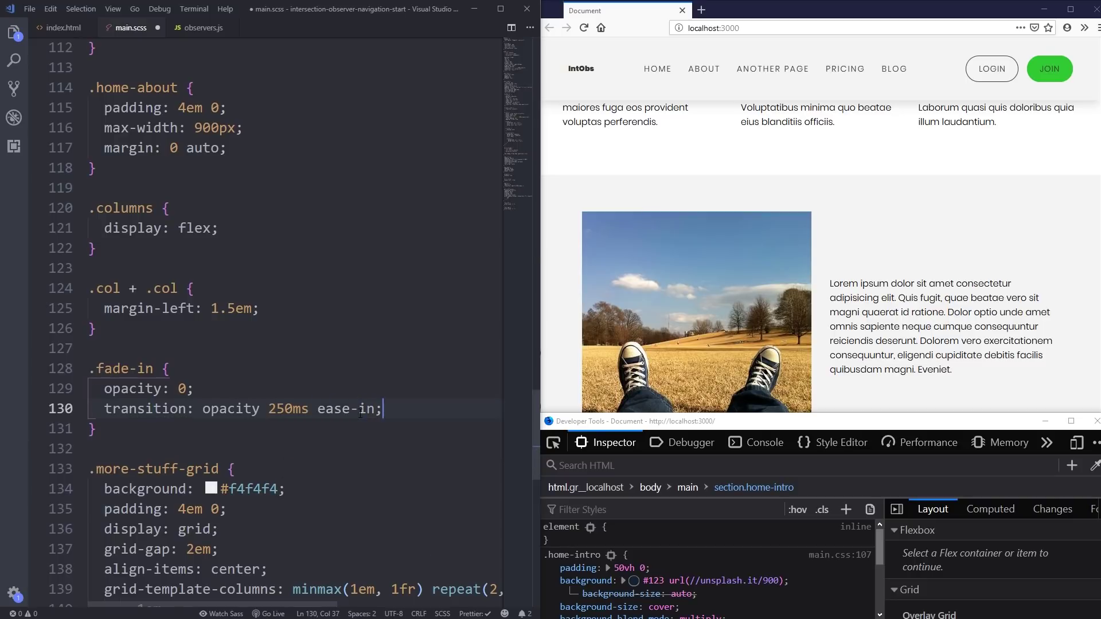
- Add a saved .fade-in.appear rule with opacity 1, then view the console and observers.js
{"action": "key", "text": "Down"}
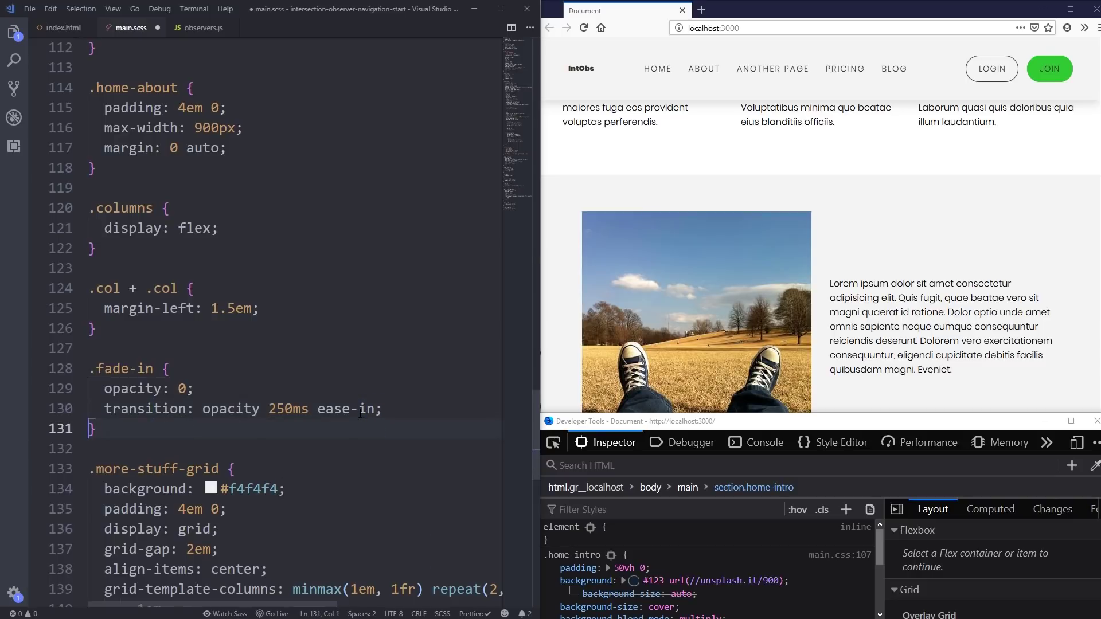
{"action": "key", "text": "Up"}
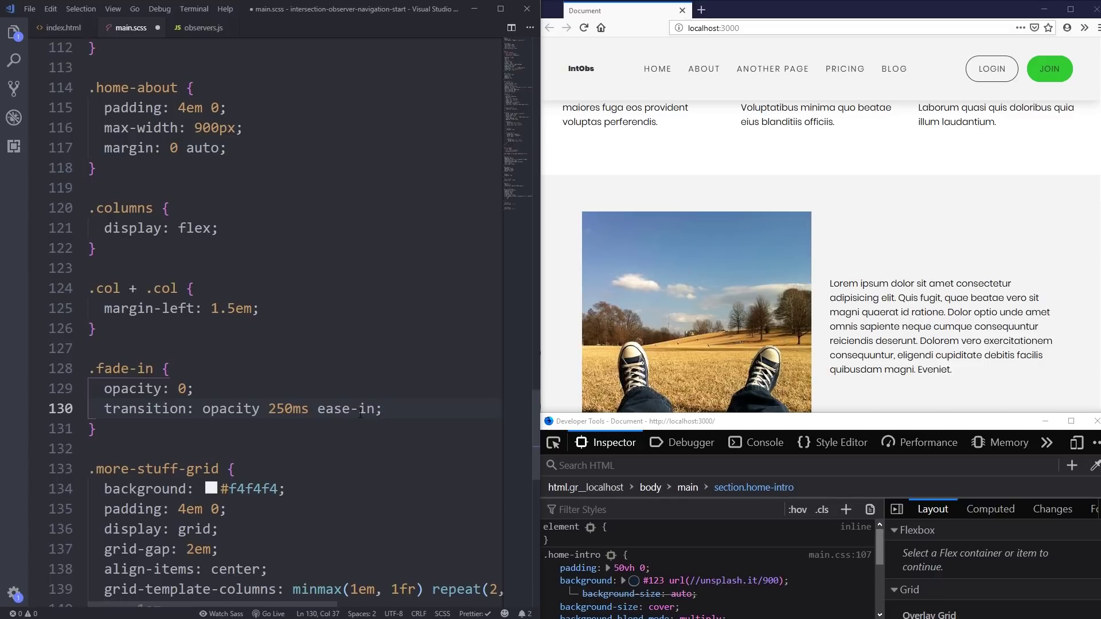
{"action": "key", "text": "Down"}
{"action": "key", "text": "Return"}
{"action": "key", "text": "Return"}
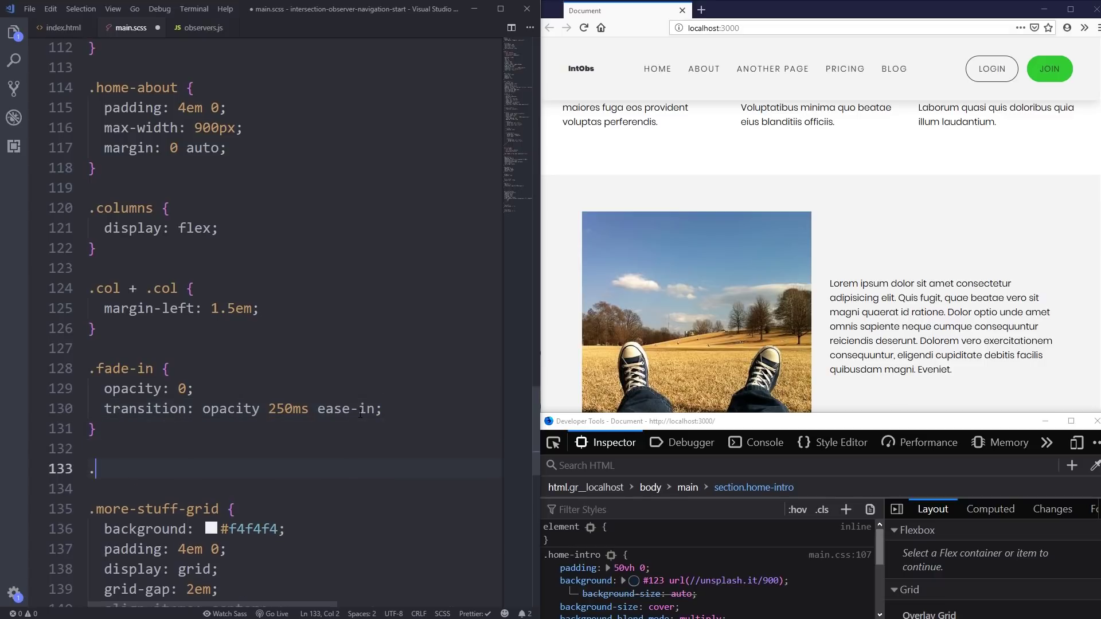
{"action": "type", "text": ".fade-in.a"}
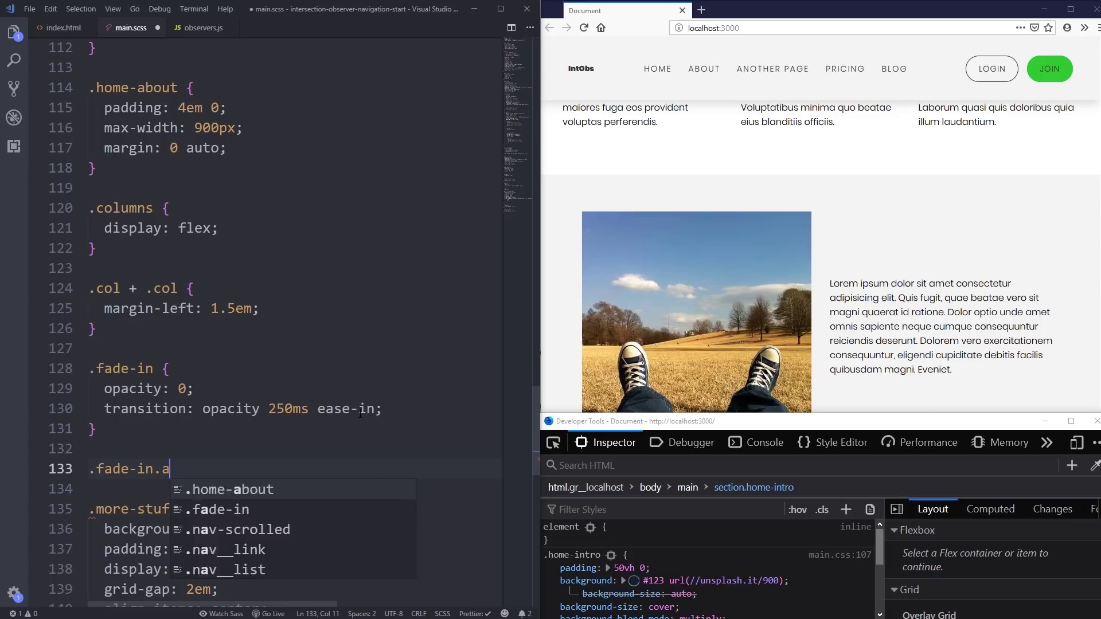
{"action": "type", "text": "ppear "}
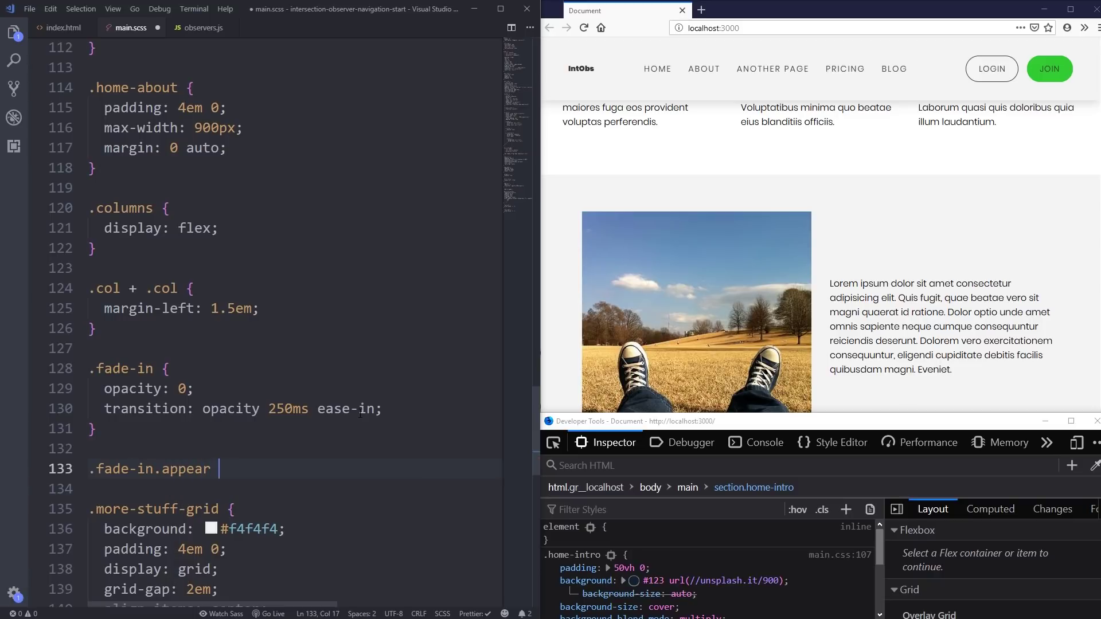
{"action": "type", "text": "{"}
{"action": "key", "text": "Return"}
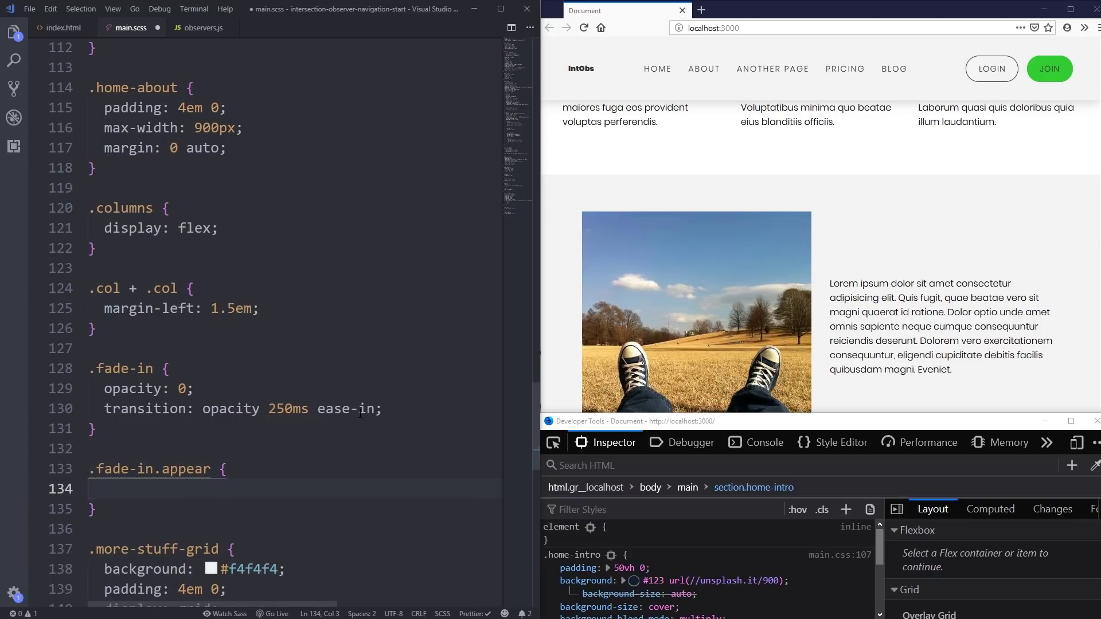
{"action": "type", "text": "opaci"}
{"action": "key", "text": "Return"}
{"action": "type", "text": "1;"}
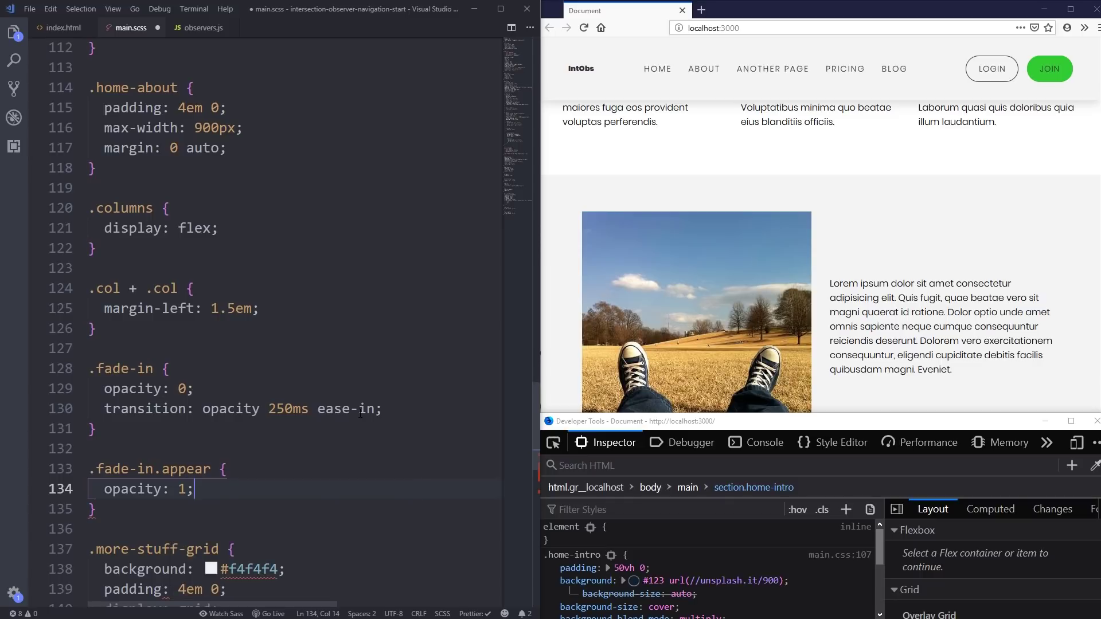
{"action": "key", "text": "ctrl+s"}
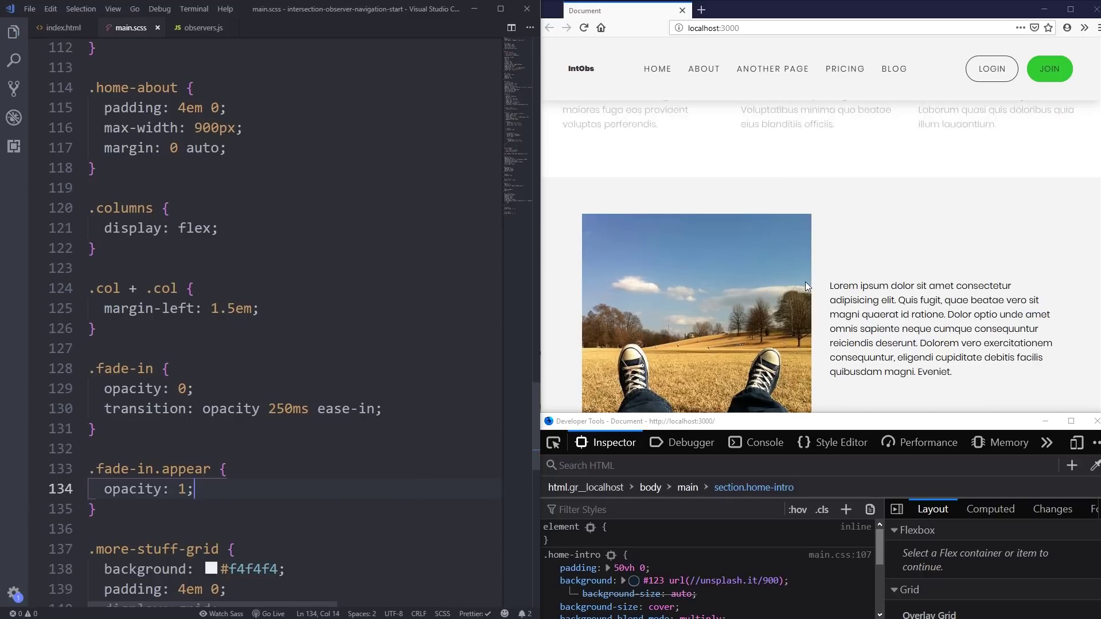
{"action": "scroll", "coordinate": [653, 195], "scroll_direction": "up", "scroll_amount": 3}
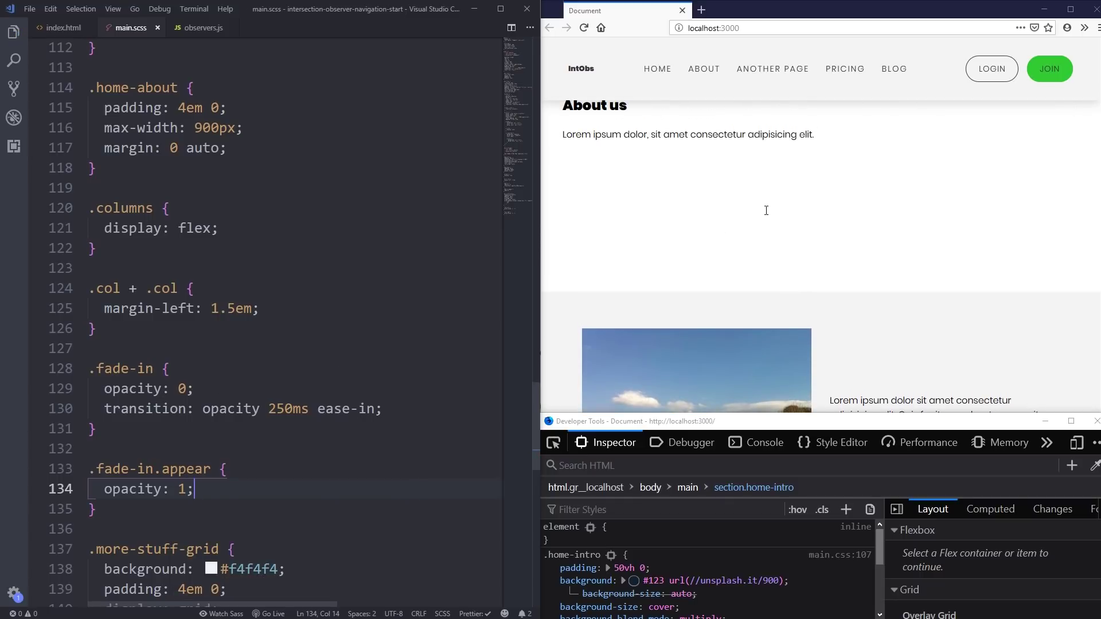
{"action": "left_click", "coordinate": [770, 443]}
{"action": "left_click", "coordinate": [191, 31]}
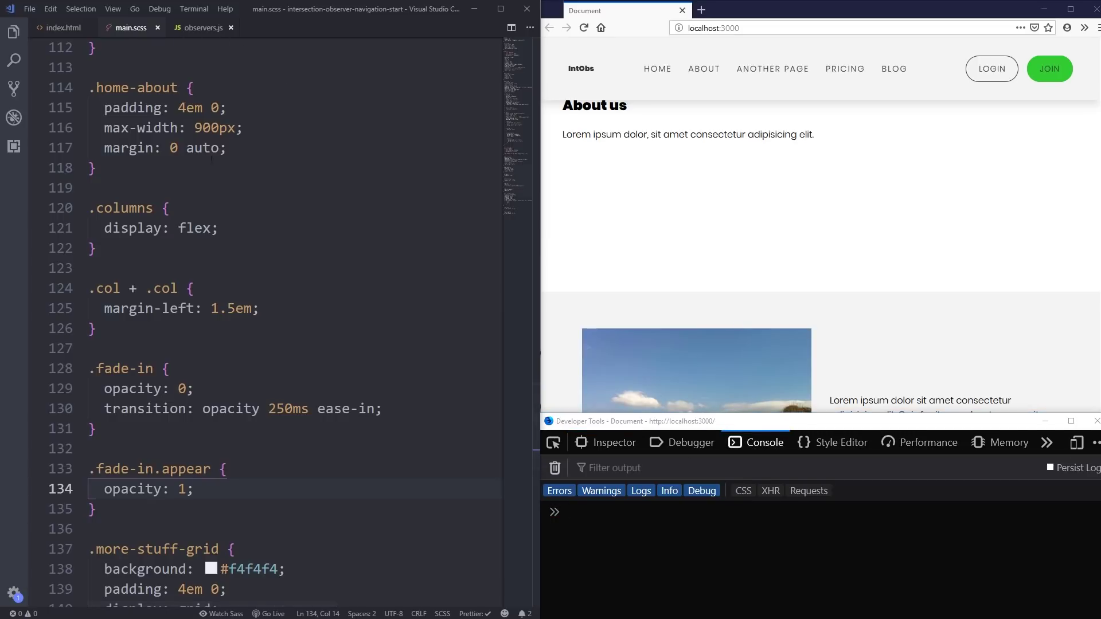
{"action": "scroll", "coordinate": [296, 369], "scroll_direction": "down", "scroll_amount": 2}
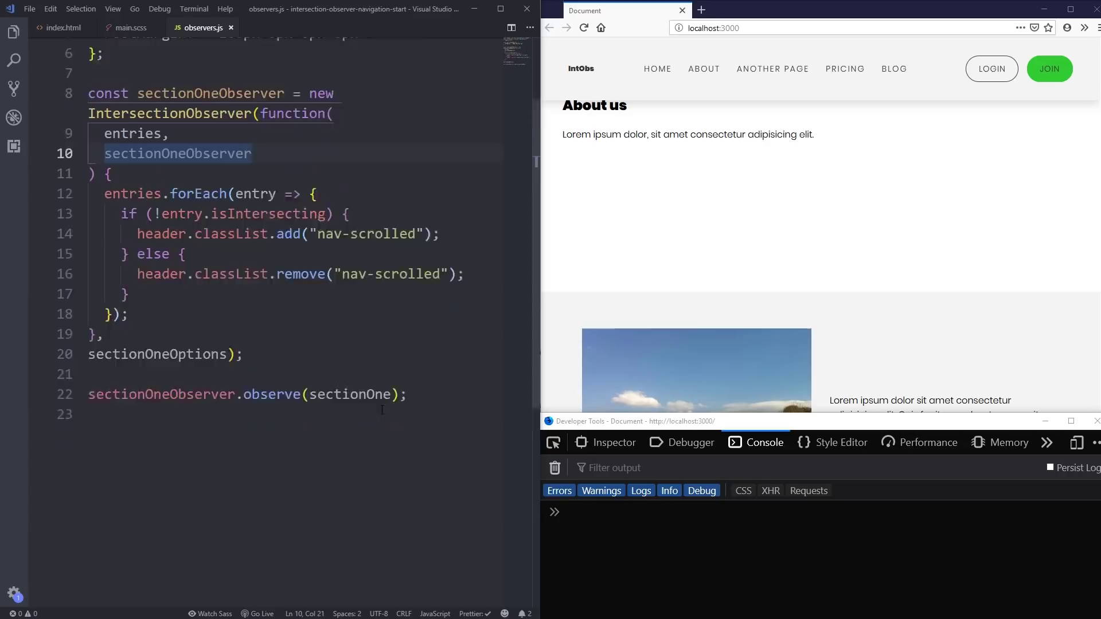
- Open blank line 4 below sectionOne and begin a document.querySelector declaration there
{"action": "left_click", "coordinate": [418, 340]}
{"action": "scroll", "coordinate": [425, 315], "scroll_direction": "up", "scroll_amount": 1}
{"action": "scroll", "coordinate": [425, 315], "scroll_direction": "up", "scroll_amount": 2}
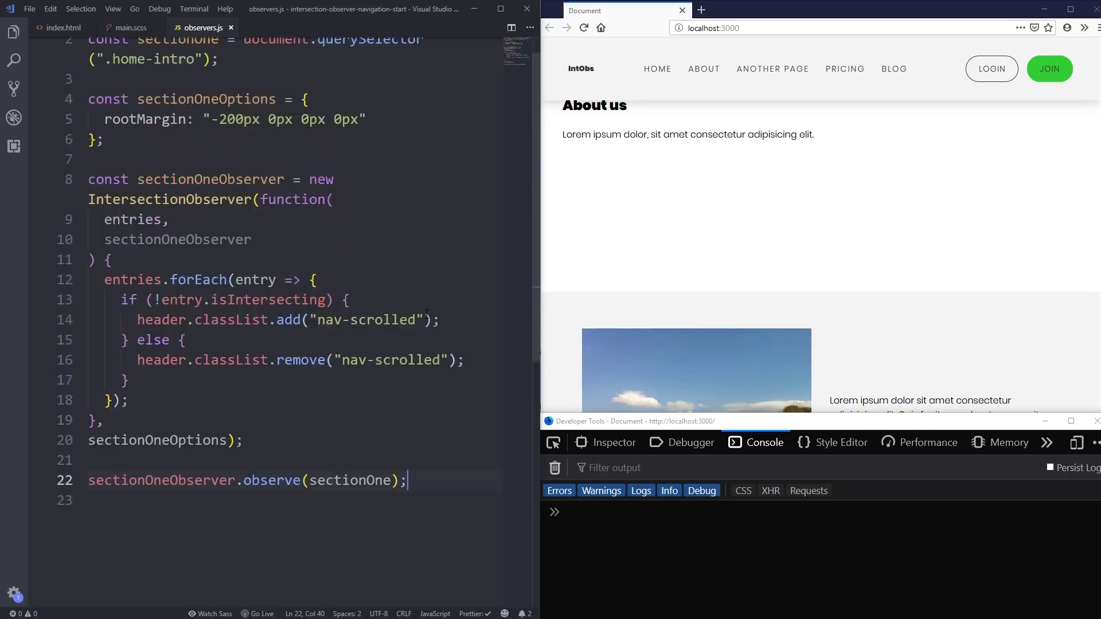
{"action": "scroll", "coordinate": [376, 191], "scroll_direction": "up", "scroll_amount": 1}
{"action": "left_click", "coordinate": [284, 91]}
{"action": "key", "text": "Return"}
{"action": "key", "text": "Return"}
{"action": "key", "text": "Return"}
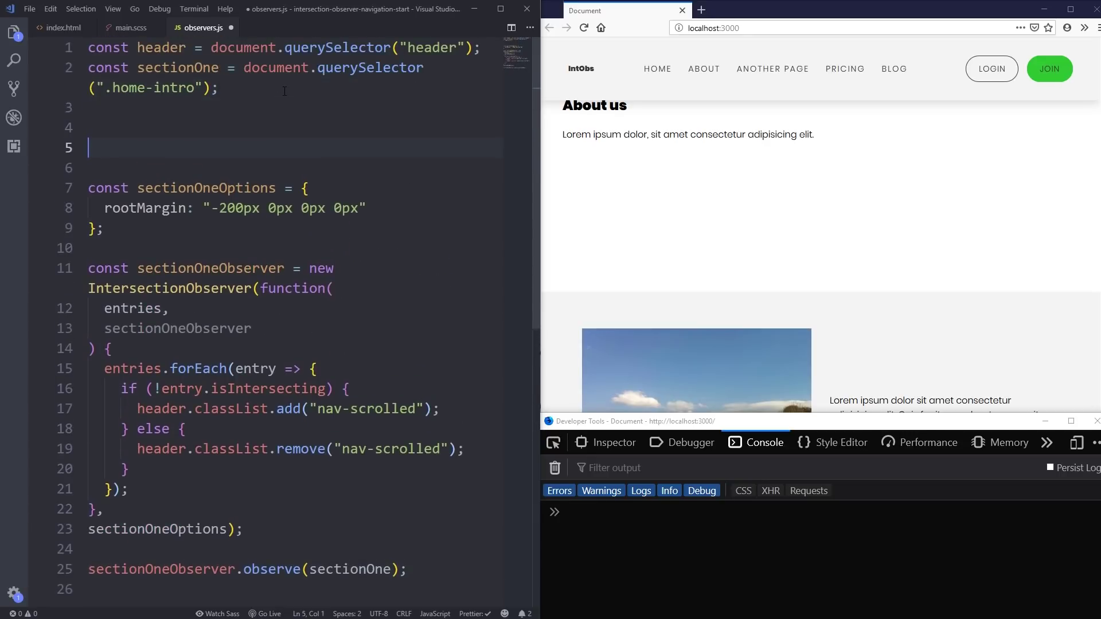
{"action": "key", "text": "alt+z"}
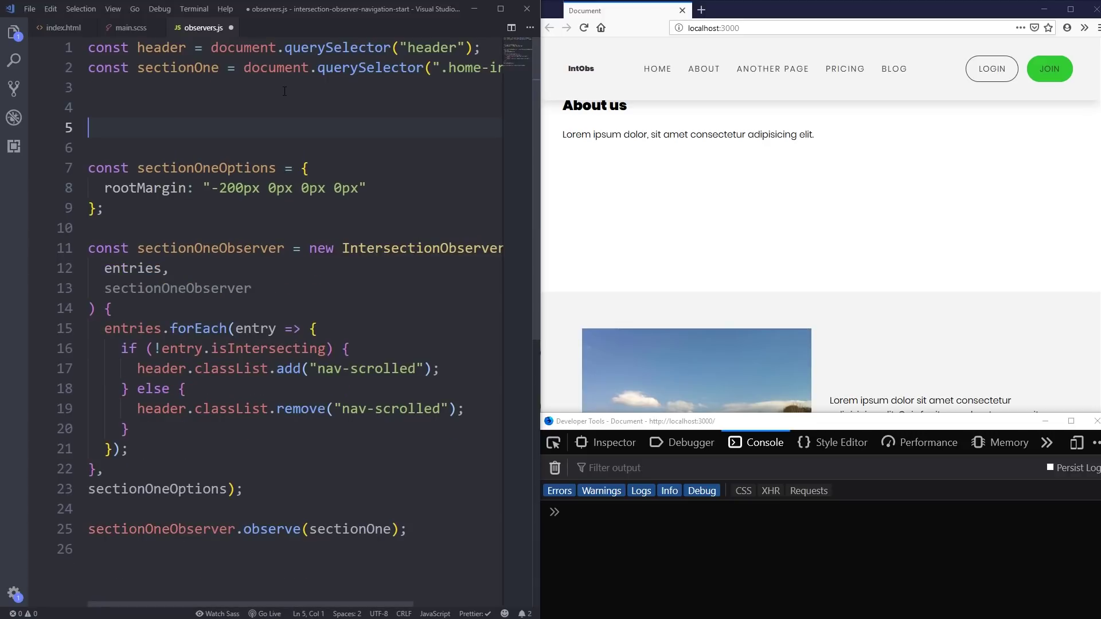
{"action": "key", "text": "Up"}
{"action": "key", "text": "Return"}
{"action": "key", "text": "Up"}
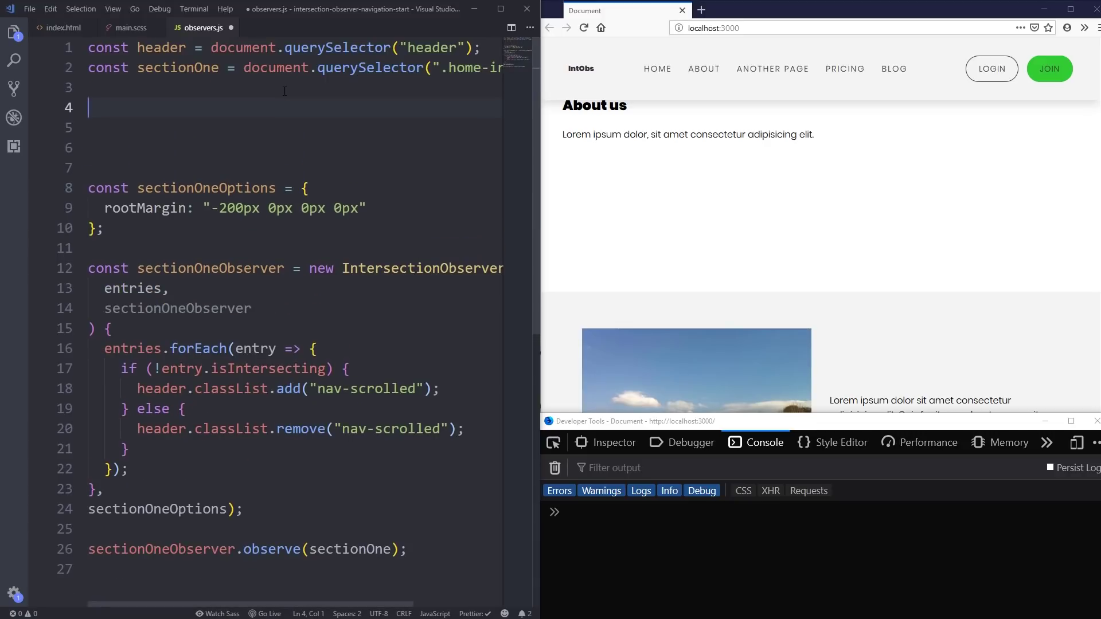
{"action": "type", "text": "const fade"}
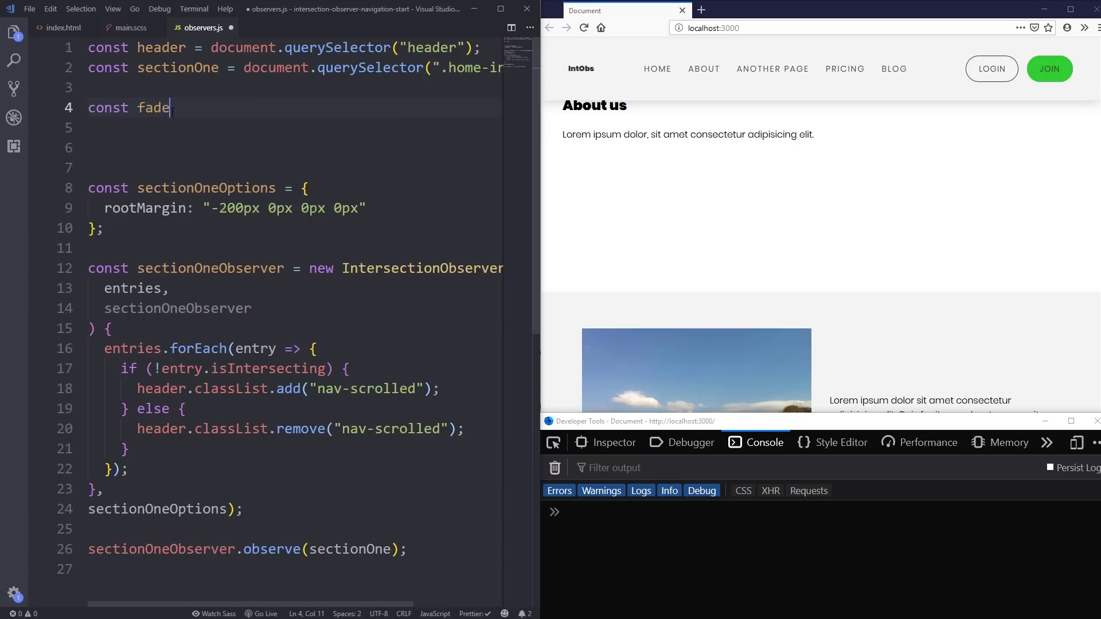
{"action": "type", "text": "rs ="}
{"action": "type", "text": " document.q"}
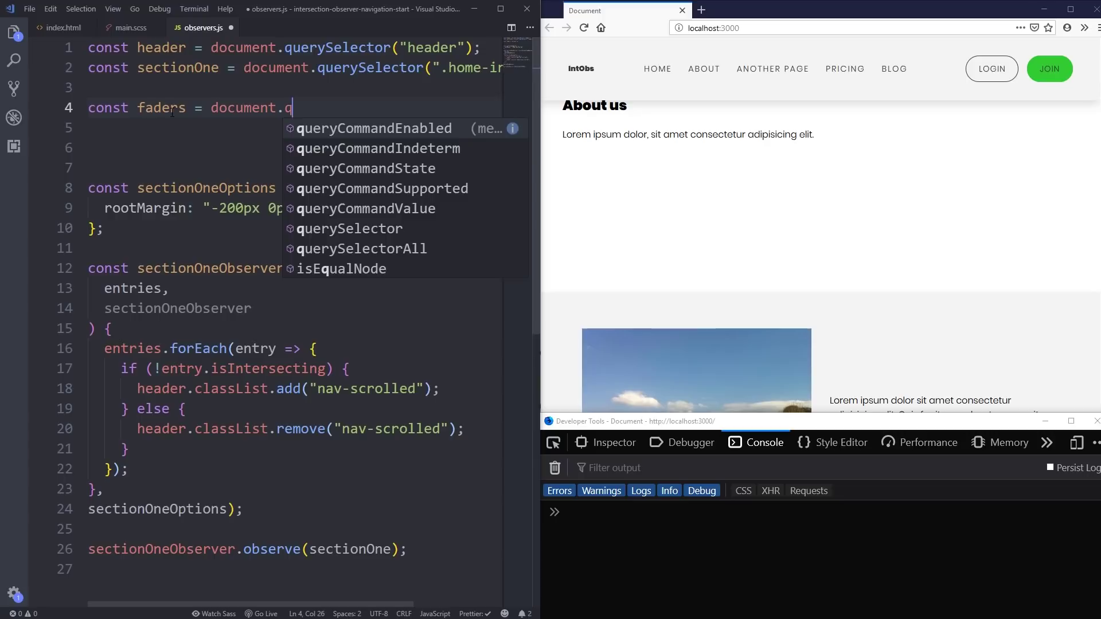
{"action": "type", "text": "uerySe"}
{"action": "key", "text": "Return"}
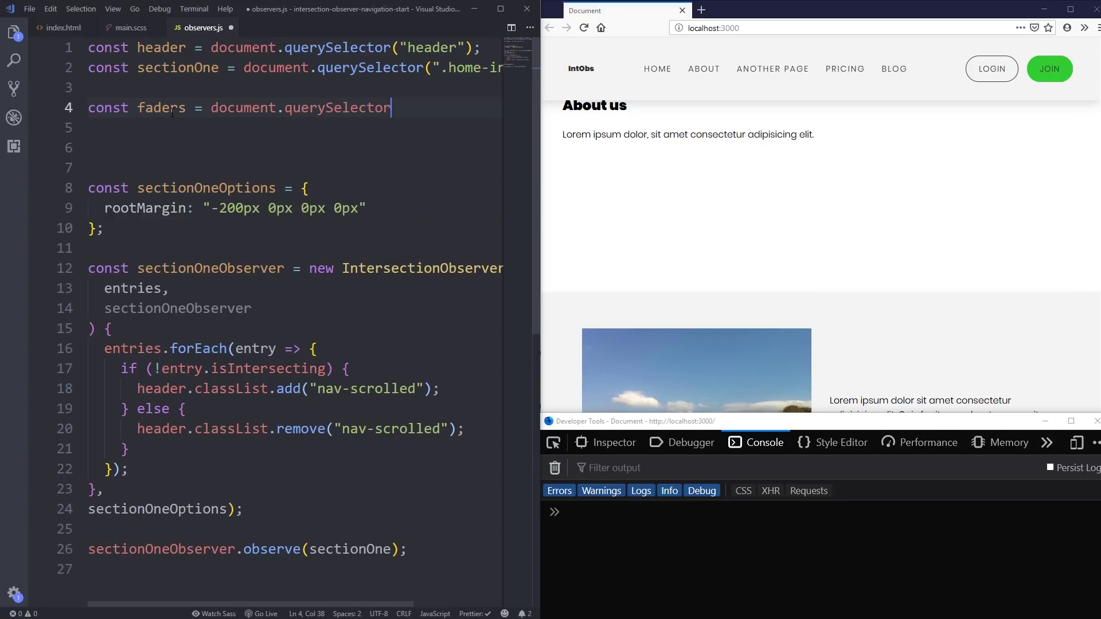
{"action": "type", "text": "All"}
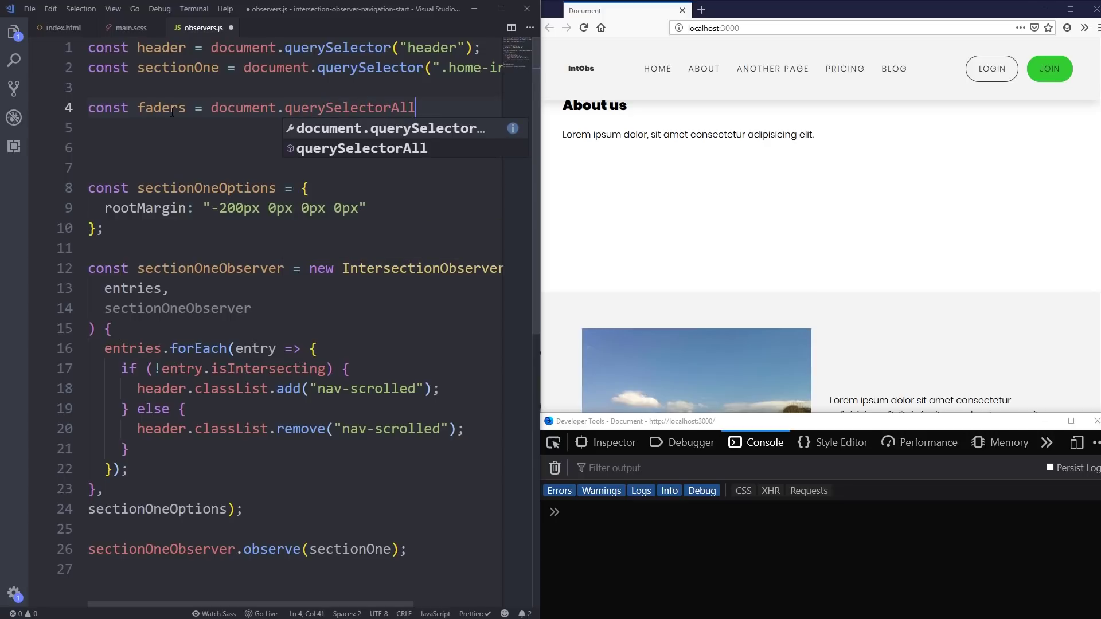
{"action": "type", "text": "("}
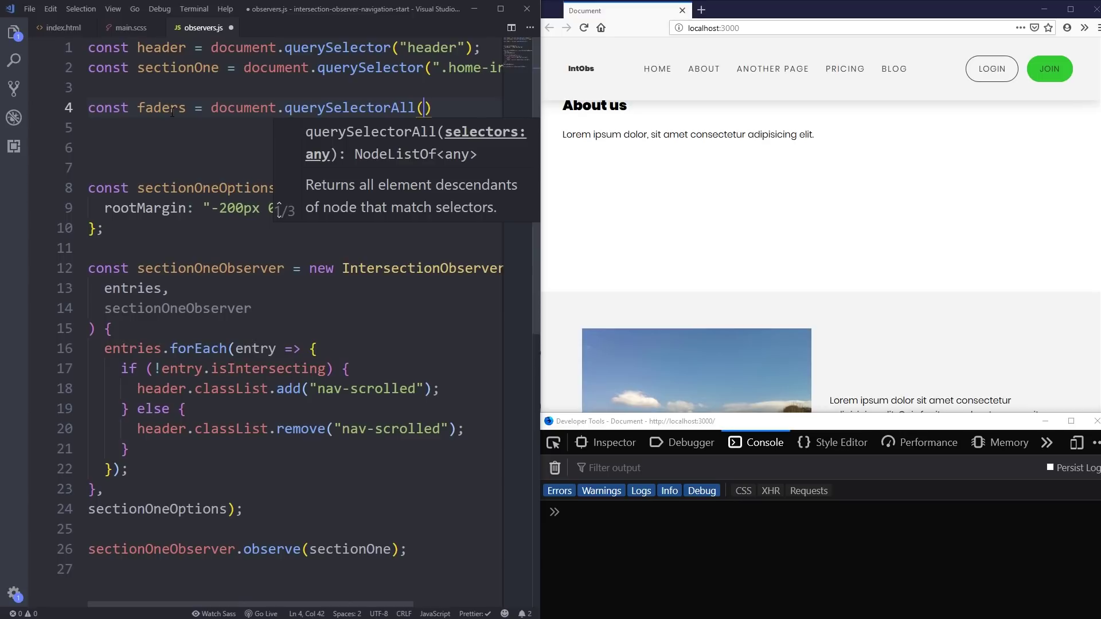
{"action": "type", "text": "'.f"}
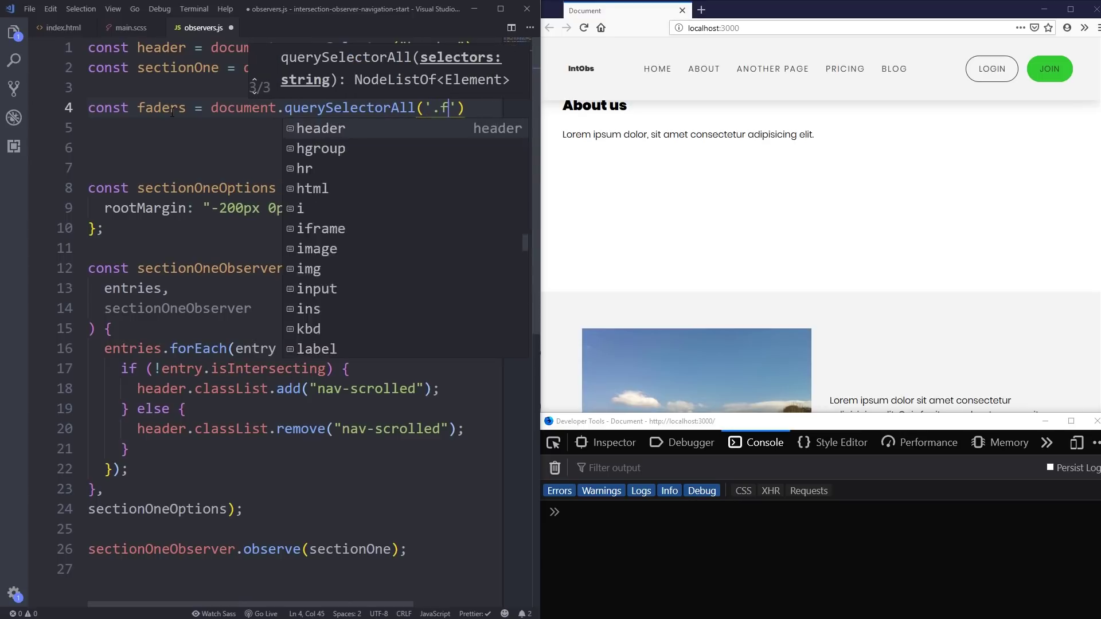
{"action": "type", "text": "ade-in"}
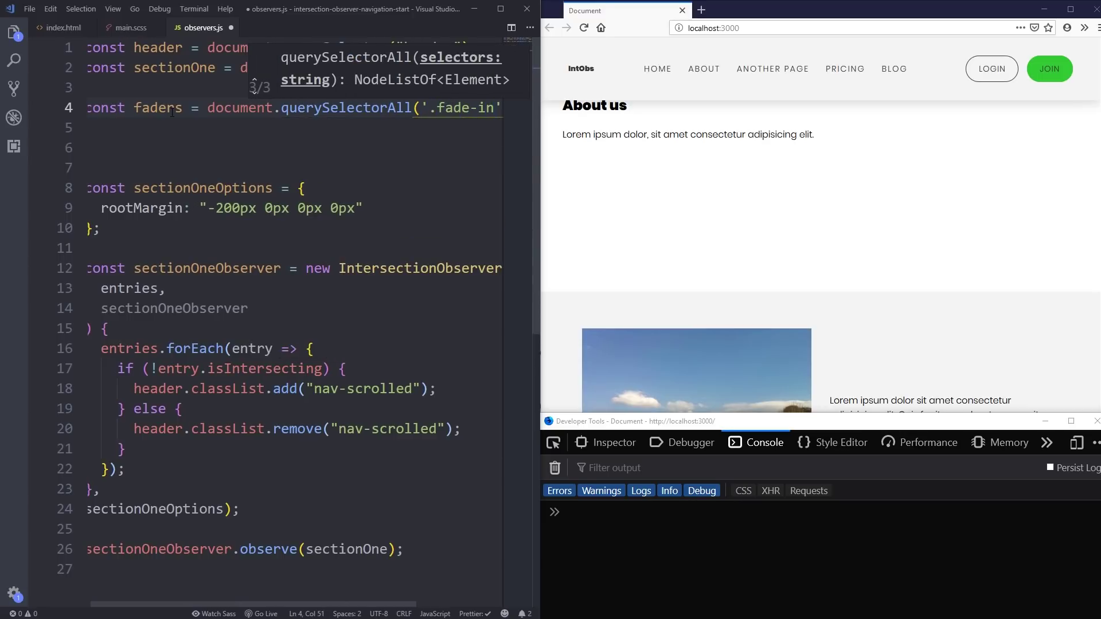
- Finish const faders = document.querySelectorAll('.fade-in') and remove the extra blank lines
{"action": "key", "text": "Escape"}
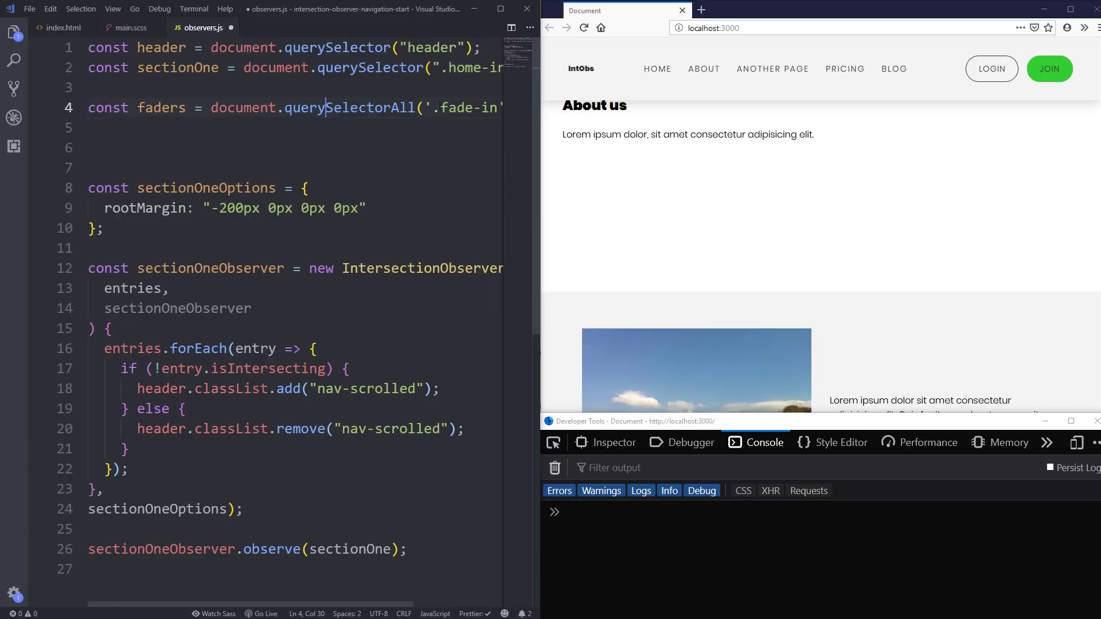
{"action": "left_click_drag", "start_coordinate": [320, 108], "coordinate": [479, 107]}
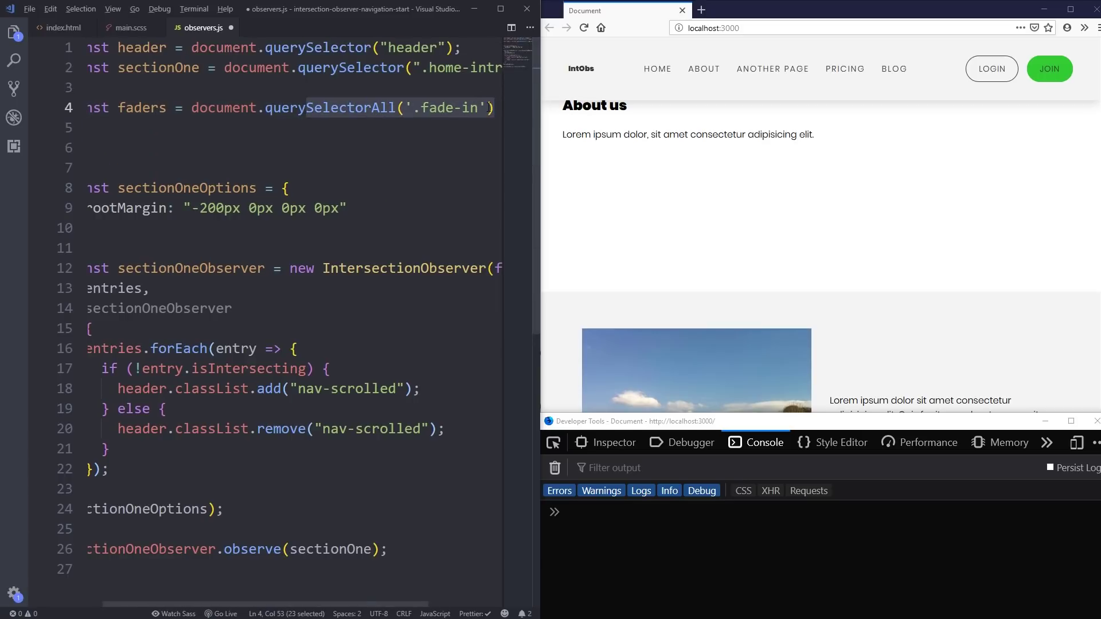
{"action": "key", "text": "alt+z"}
{"action": "left_click", "coordinate": [220, 149]}
{"action": "type", "text": ";"}
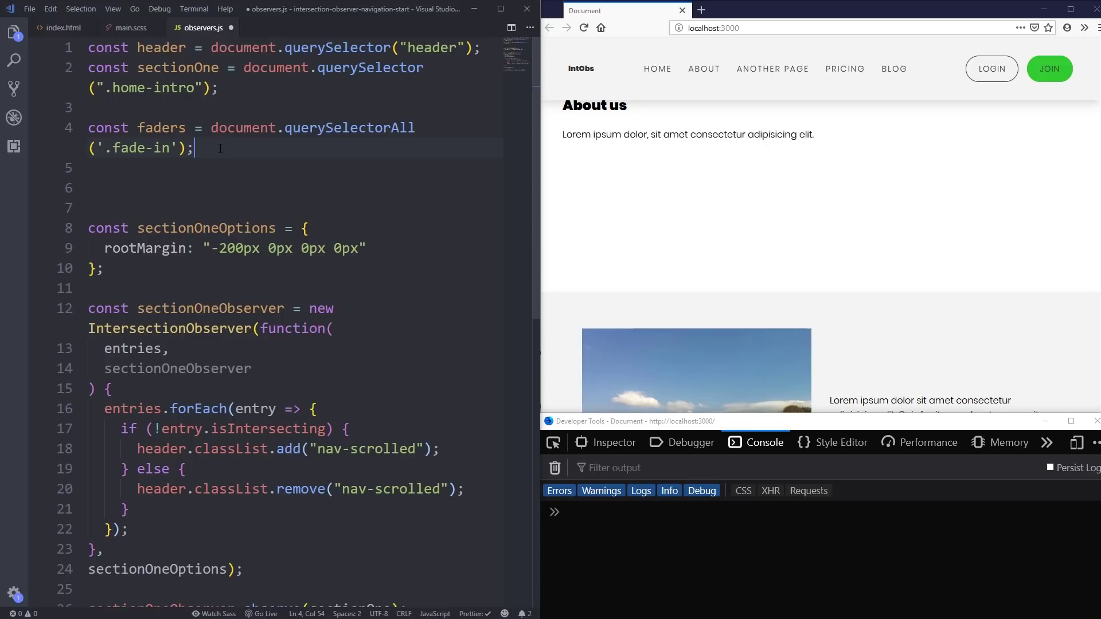
{"action": "left_click_drag", "start_coordinate": [105, 148], "coordinate": [170, 148]}
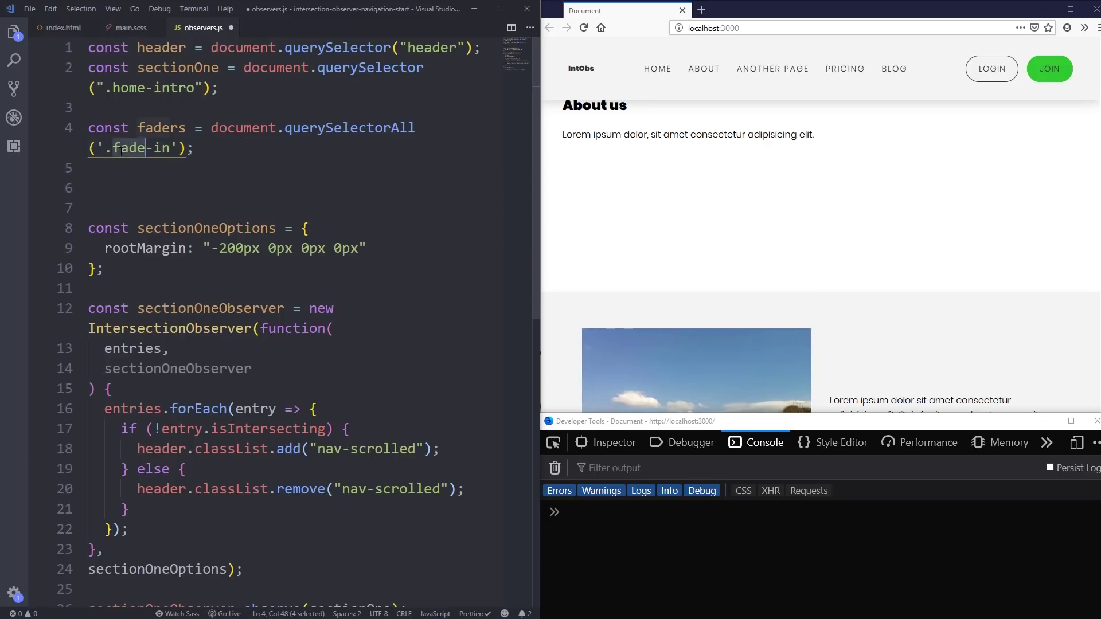
{"action": "double_click", "coordinate": [161, 128]}
{"action": "left_click", "coordinate": [250, 153]}
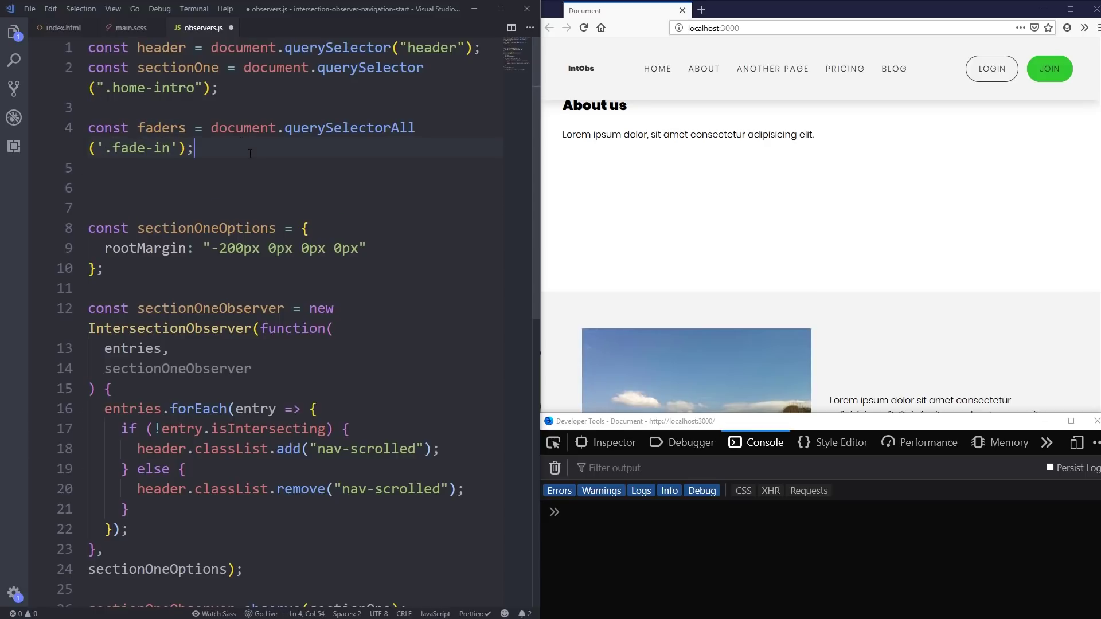
{"action": "key", "text": "alt+z"}
{"action": "key", "text": "Delete"}
{"action": "key", "text": "Delete"}
{"action": "scroll", "coordinate": [475, 226], "scroll_direction": "down", "scroll_amount": 5}
{"action": "left_click", "coordinate": [476, 226]}
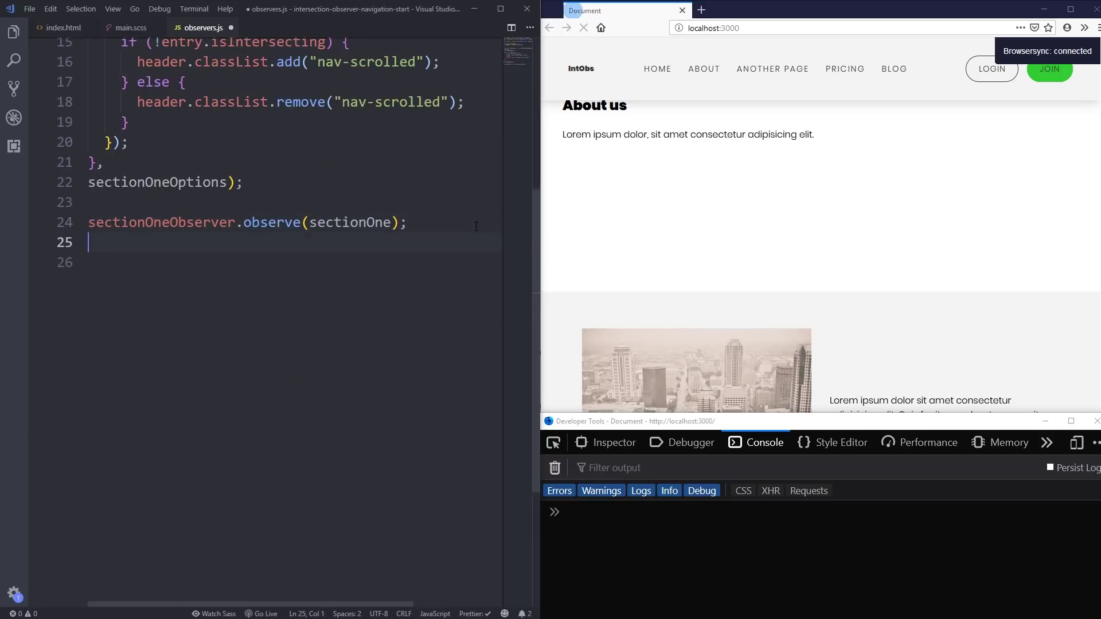
- Declare appearOnScroll as a new IntersectionObserver with a function and options, and save
{"action": "key", "text": "Return"}
{"action": "key", "text": "Return"}
{"action": "key", "text": "Return"}
{"action": "scroll", "coordinate": [475, 227], "scroll_direction": "down", "scroll_amount": 1}
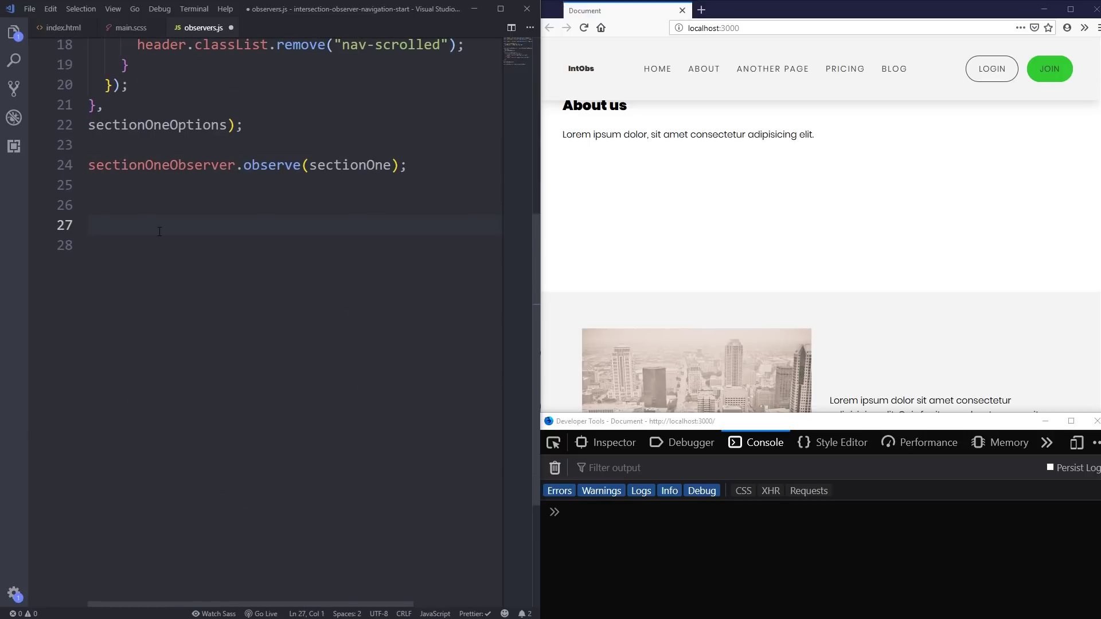
{"action": "type", "text": "const "}
{"action": "type", "text": "appearOnScroll "}
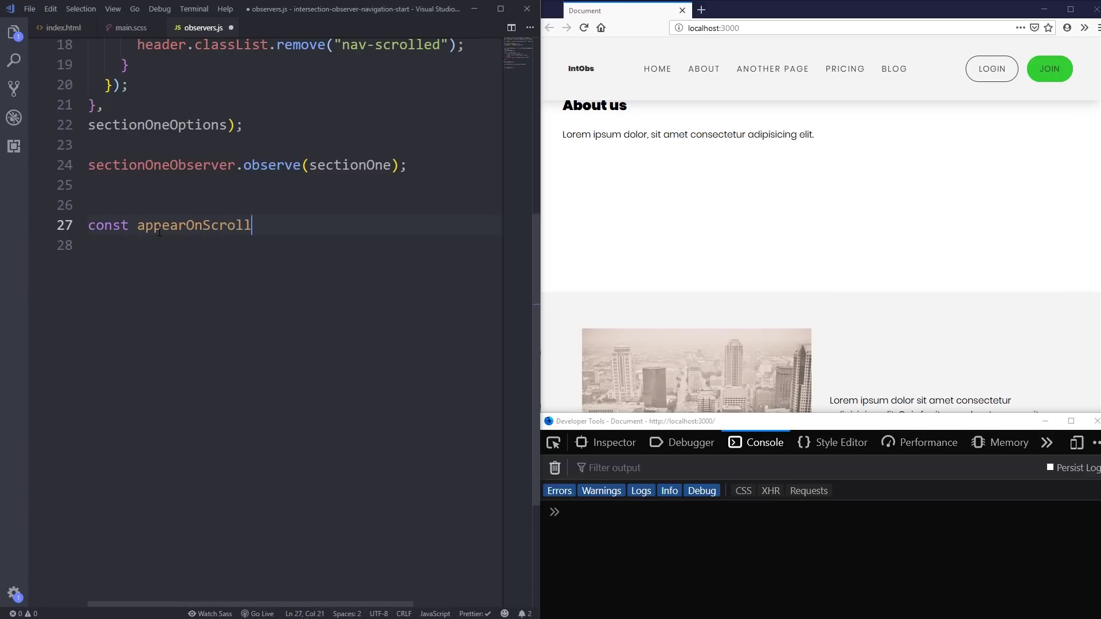
{"action": "type", "text": "= "}
{"action": "type", "text": "ne"}
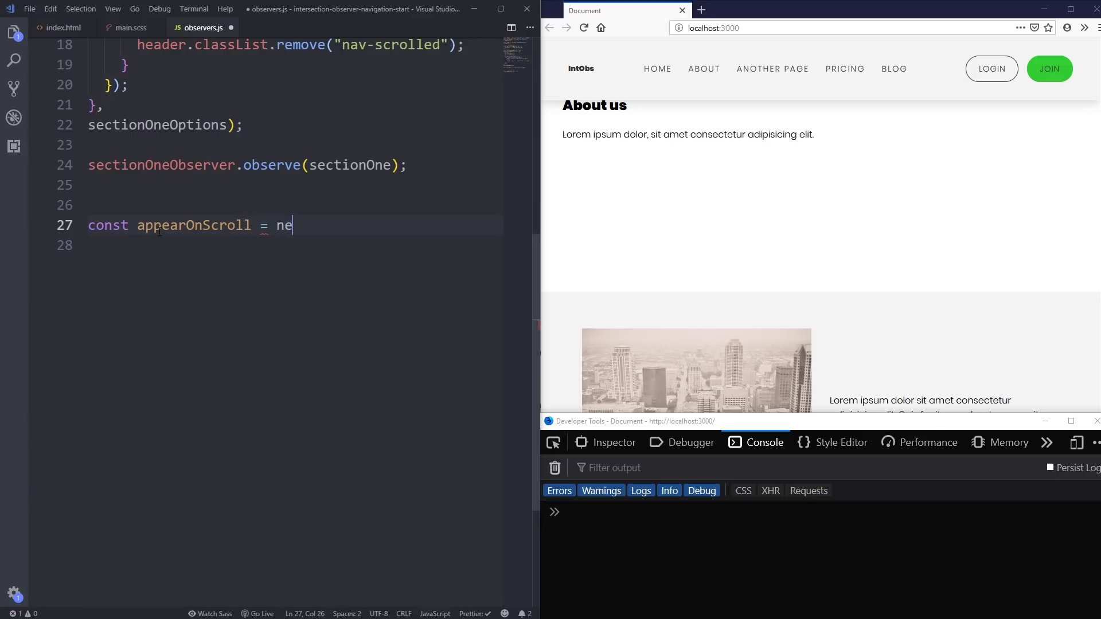
{"action": "type", "text": "w Intere"}
{"action": "key", "text": "Return"}
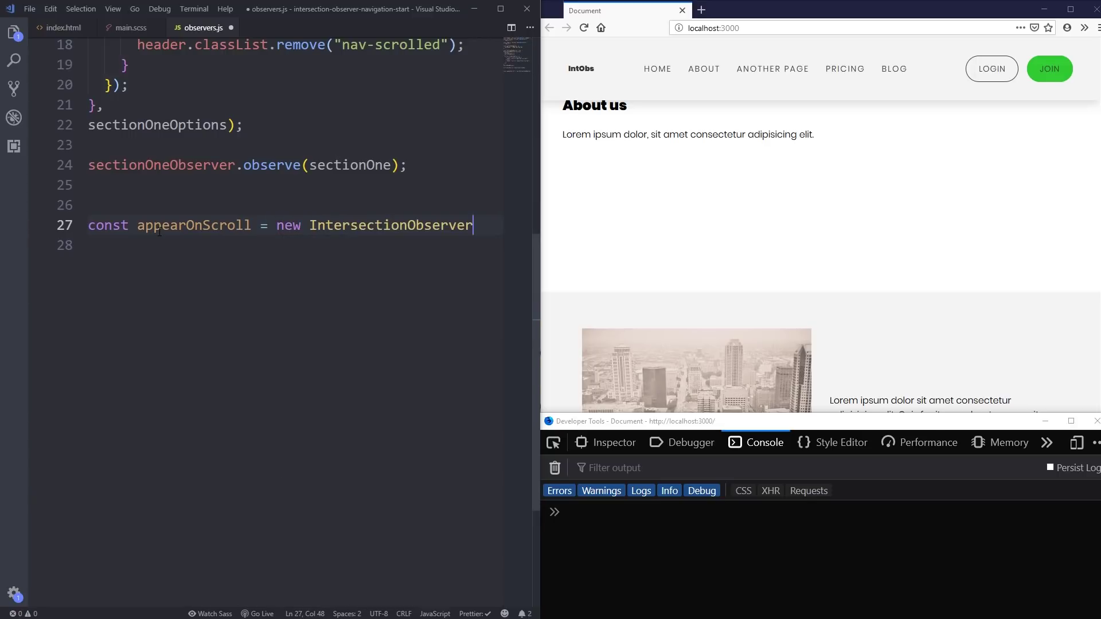
{"action": "type", "text": "("}
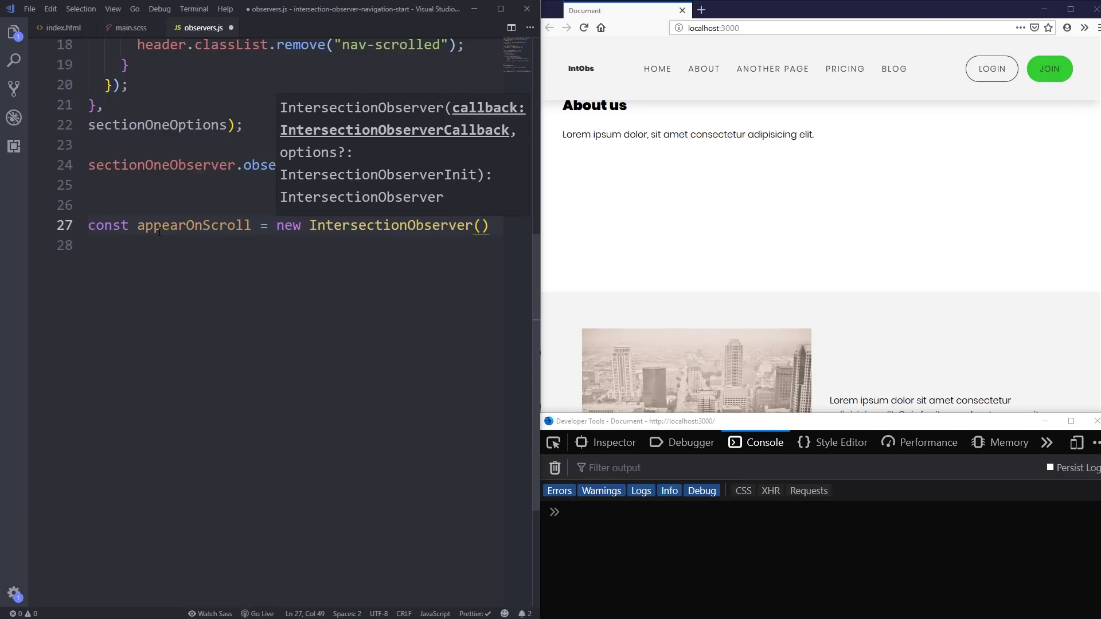
{"action": "type", "text": "function"}
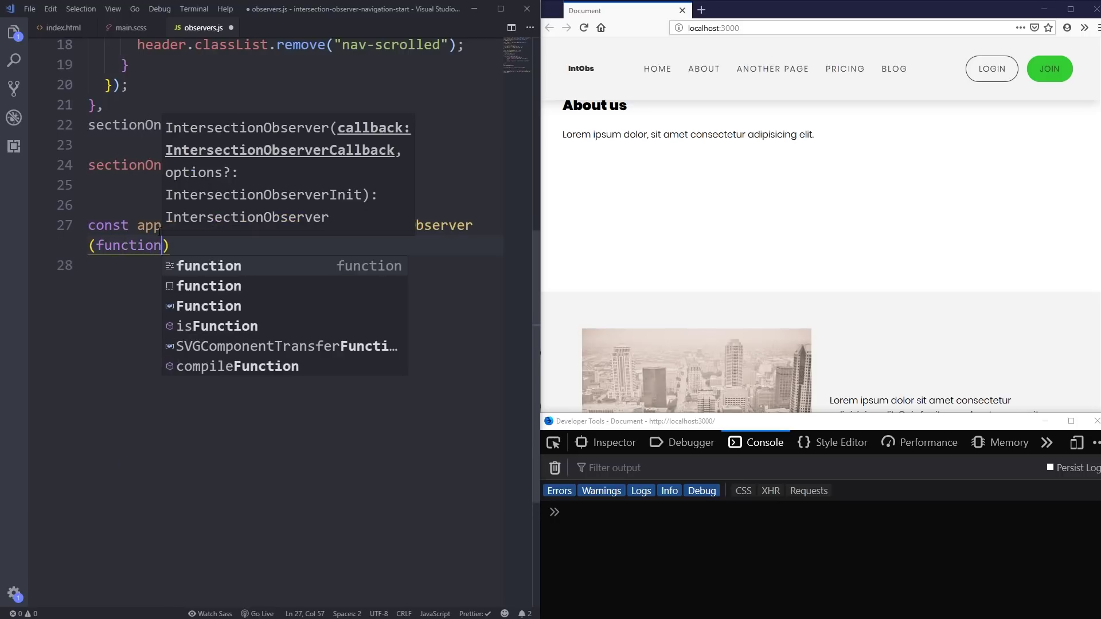
{"action": "type", "text": "() {}"}
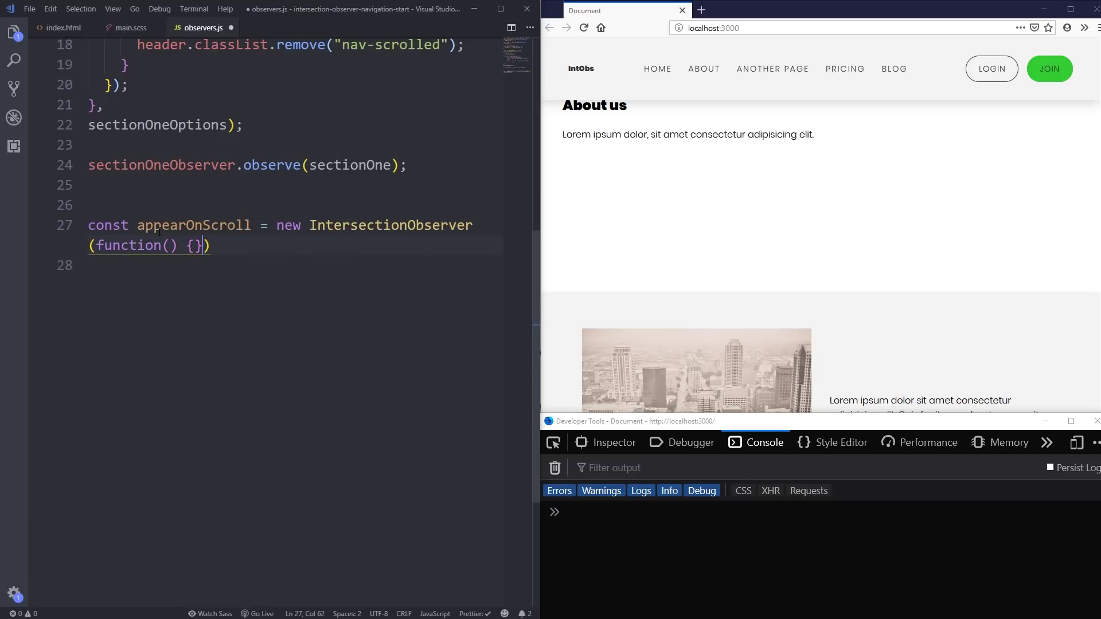
{"action": "type", "text": ", options"}
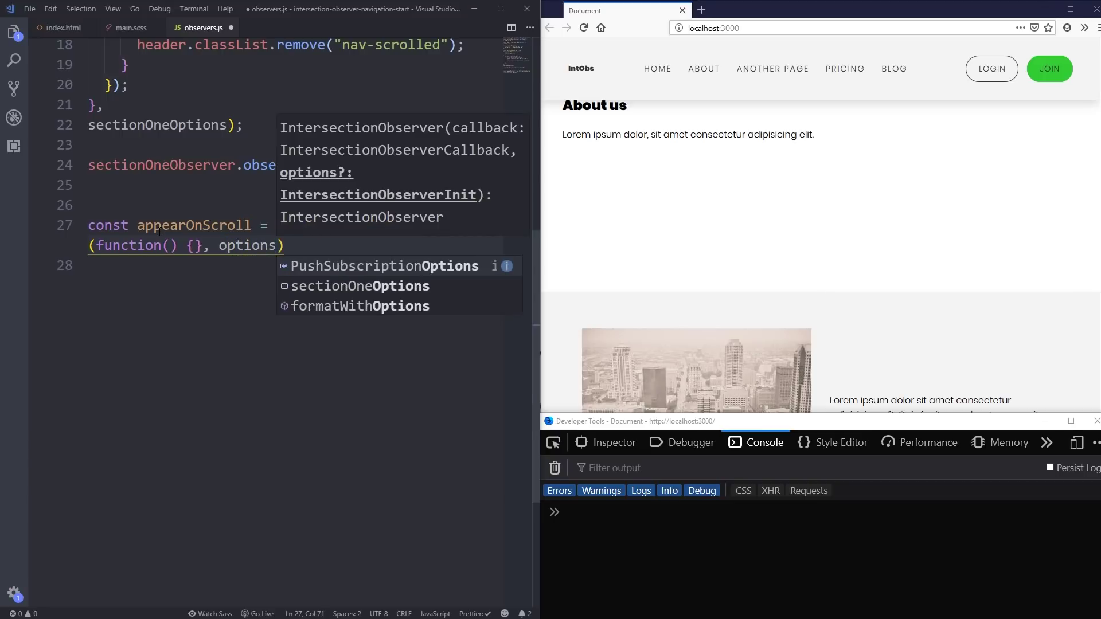
{"action": "key", "text": "ctrl+s"}
- Give the callback entries and appearOnScroll parameters, then save so Prettier reformats it
{"action": "left_click", "coordinate": [170, 226]}
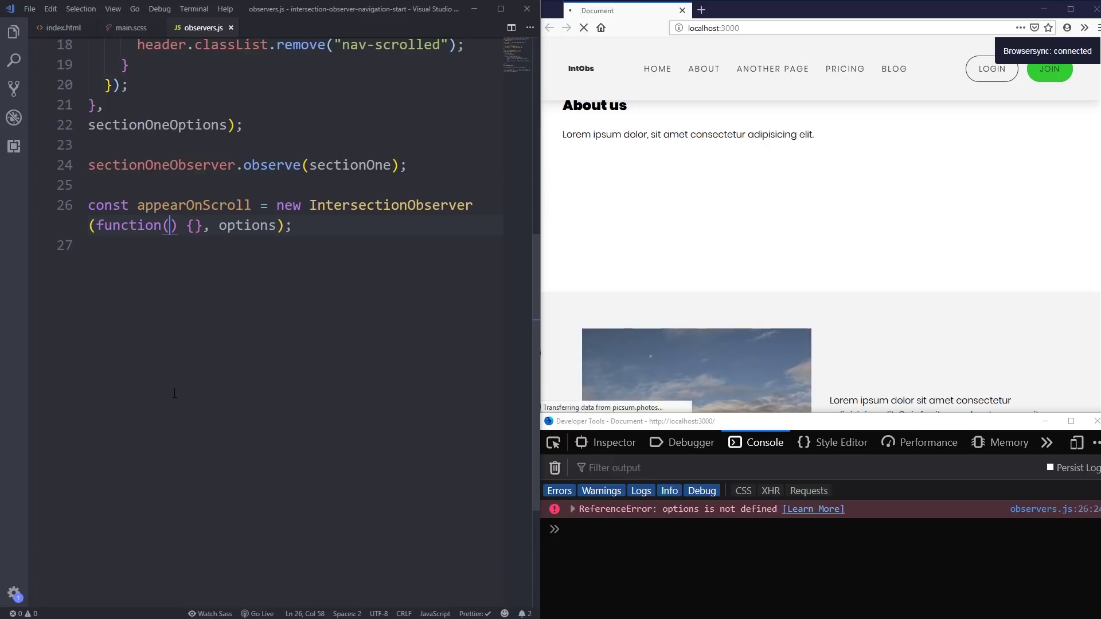
{"action": "type", "text": "e"}
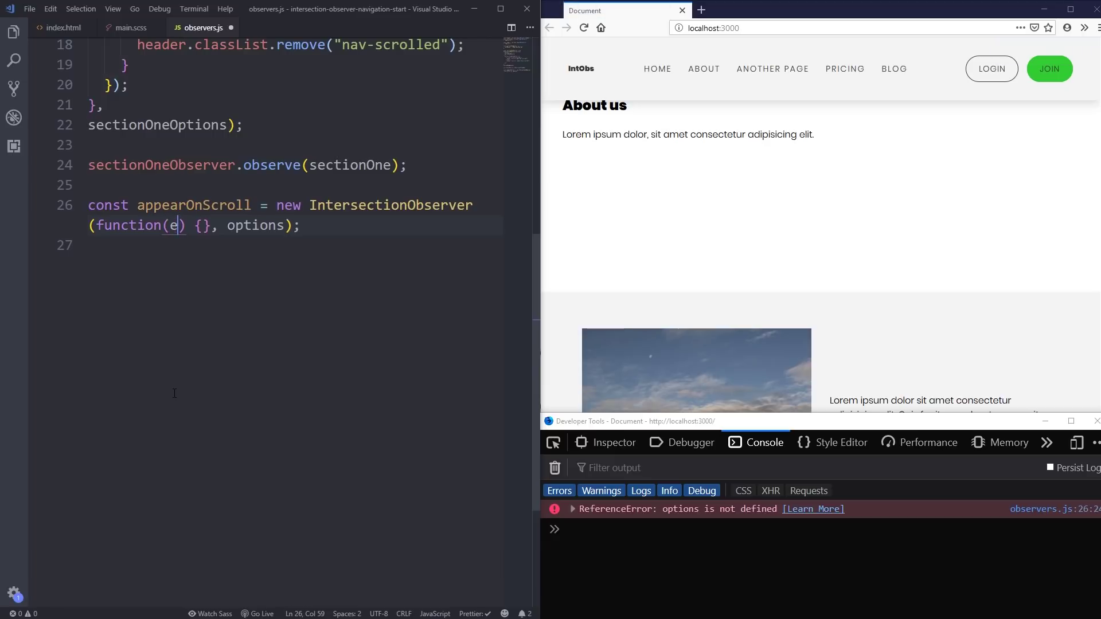
{"action": "type", "text": "ntries, appear"}
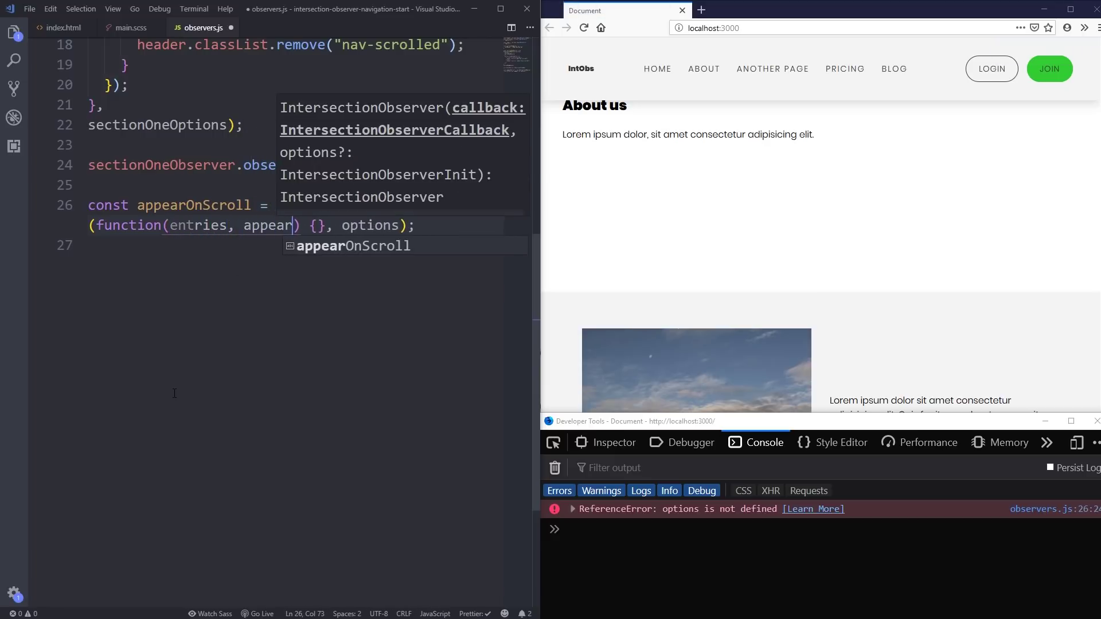
{"action": "type", "text": "OnScroll"}
{"action": "key", "text": "Right"}
{"action": "key", "text": "Right"}
{"action": "key", "text": "Right"}
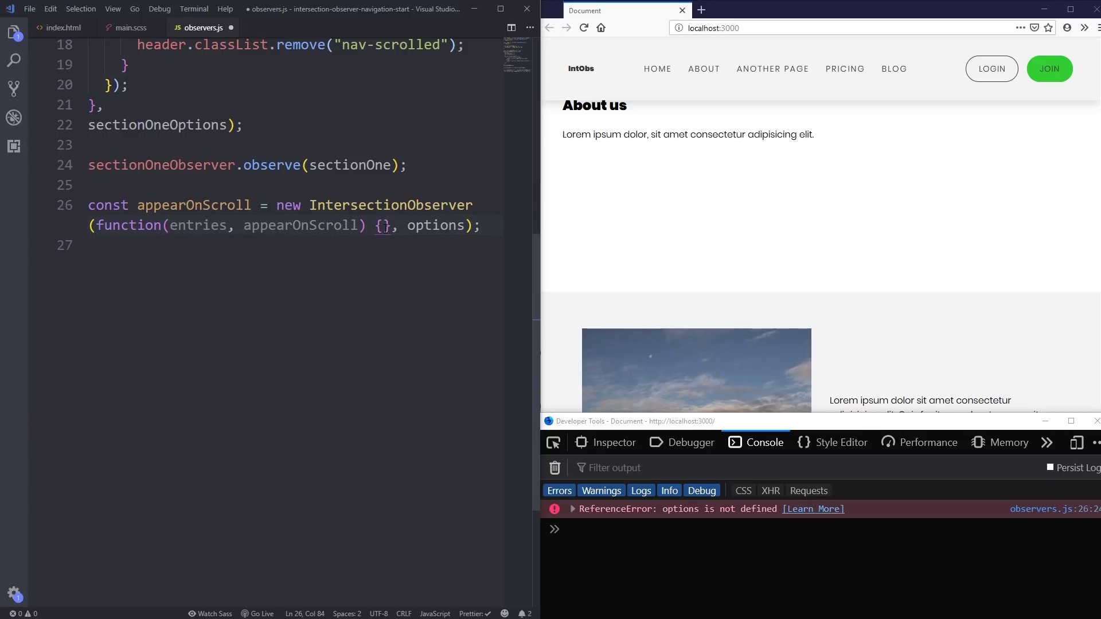
{"action": "key", "text": "Return"}
{"action": "key", "text": "ctrl+s"}
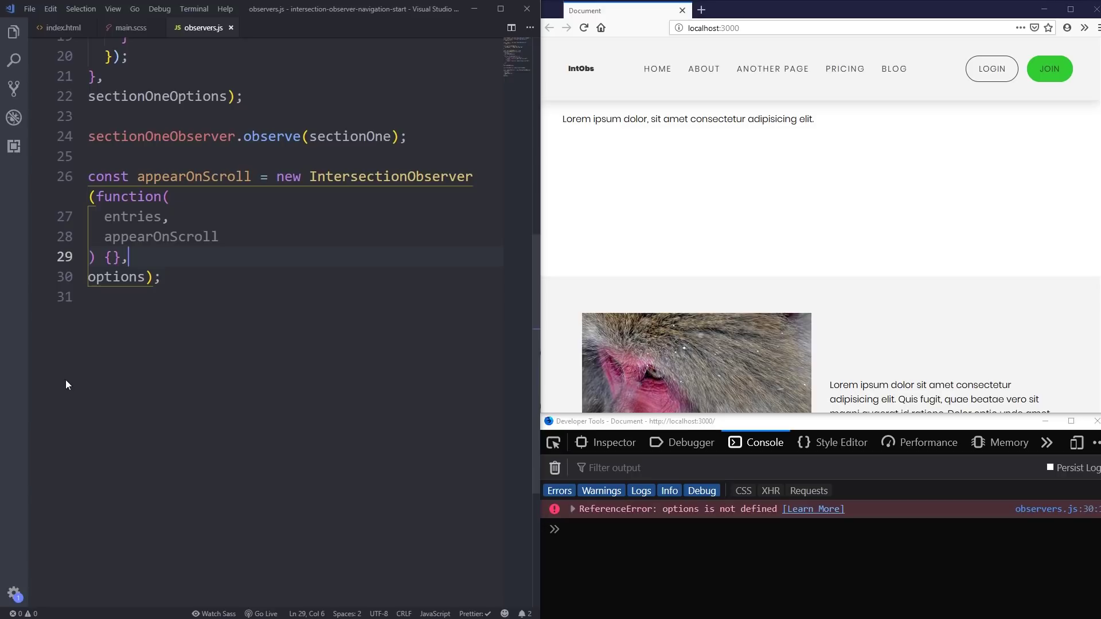
- Add const appearOptions = {} above the observer and pass it instead of options
{"action": "double_click", "coordinate": [100, 276]}
{"action": "left_click", "coordinate": [282, 152]}
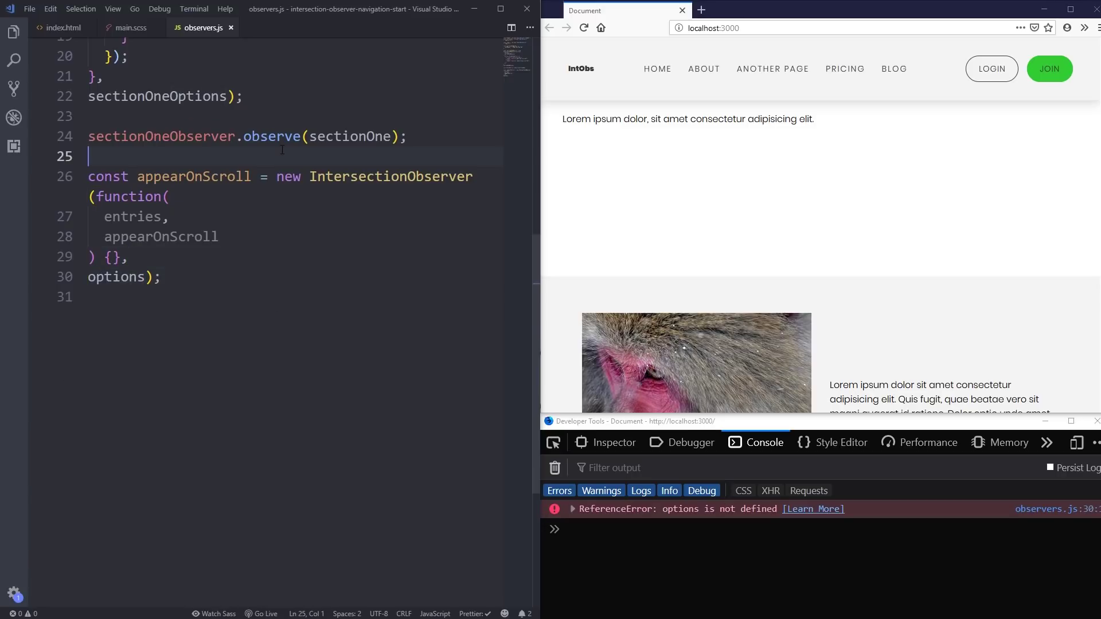
{"action": "key", "text": "Return"}
{"action": "key", "text": "Return"}
{"action": "key", "text": "Up"}
{"action": "type", "text": "cons"}
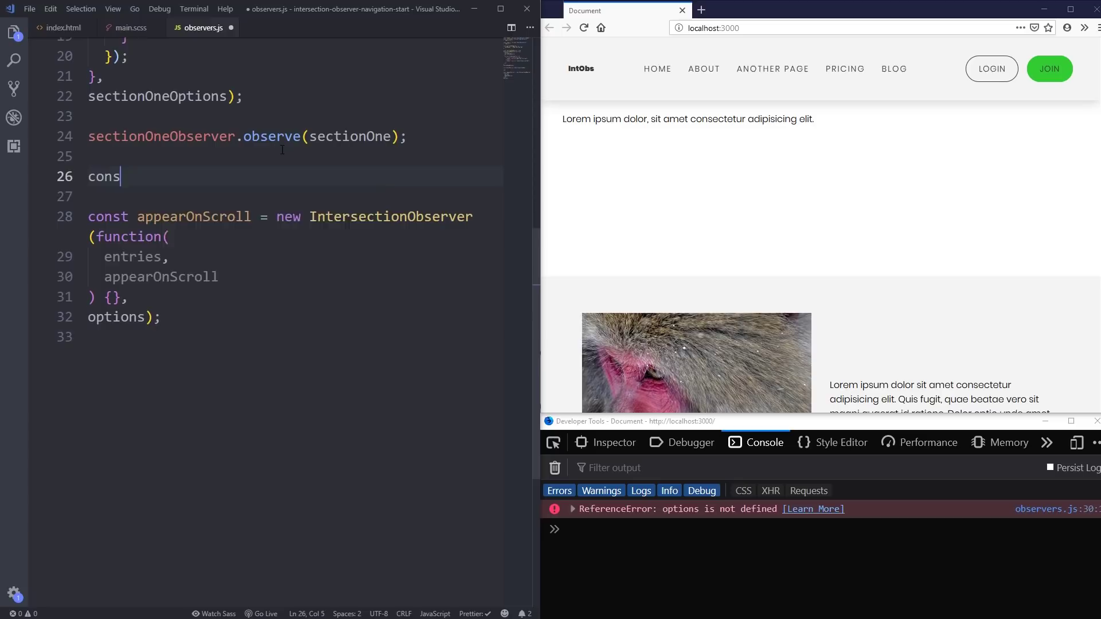
{"action": "type", "text": "t"}
{"action": "double_click", "coordinate": [92, 316]}
{"action": "type", "text": "appear"}
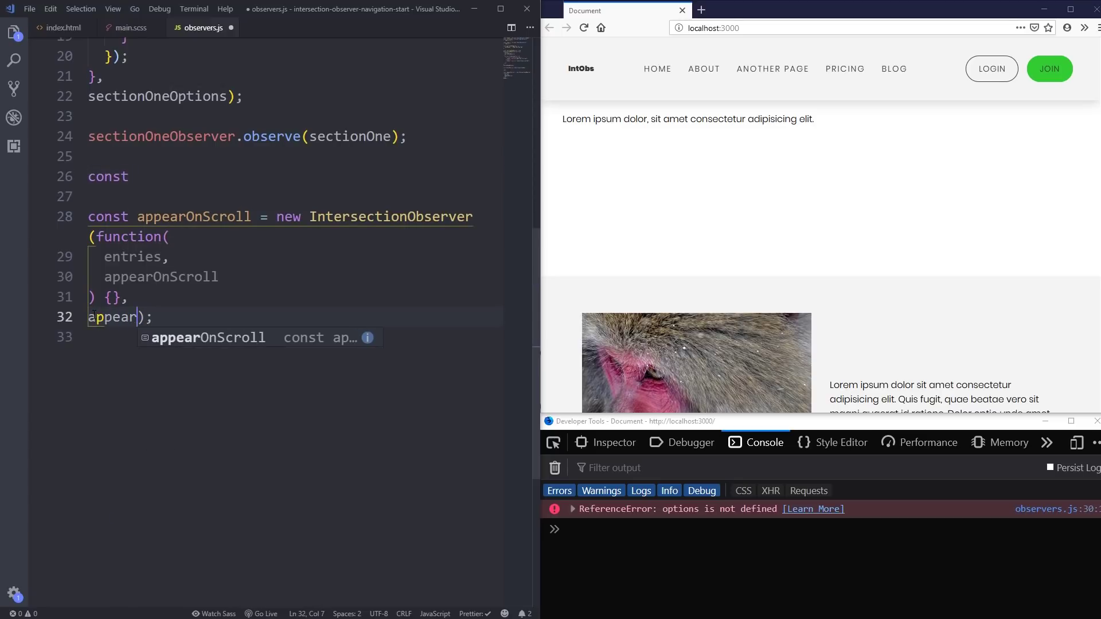
{"action": "type", "text": "Options"}
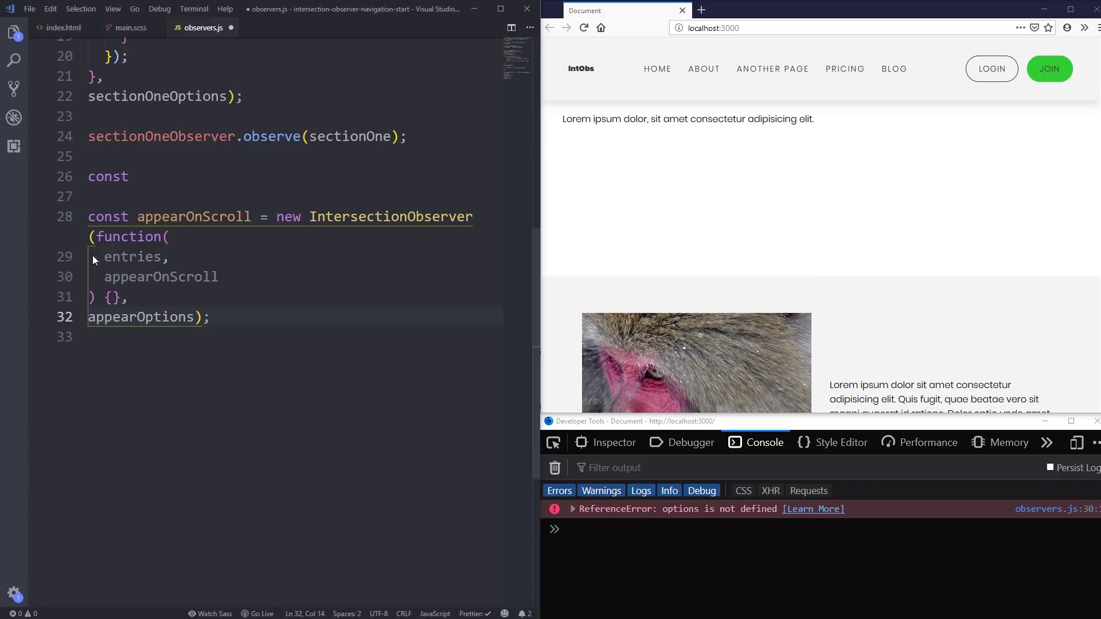
{"action": "left_click", "coordinate": [149, 176]}
{"action": "type", "text": "ap"}
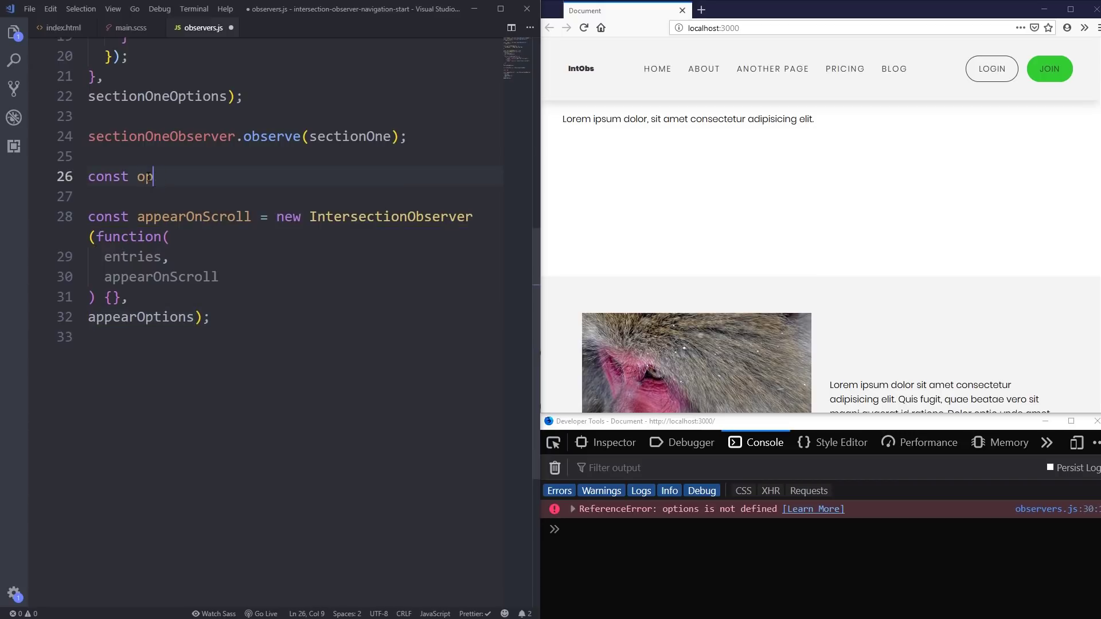
{"action": "type", "text": "pearOptions "}
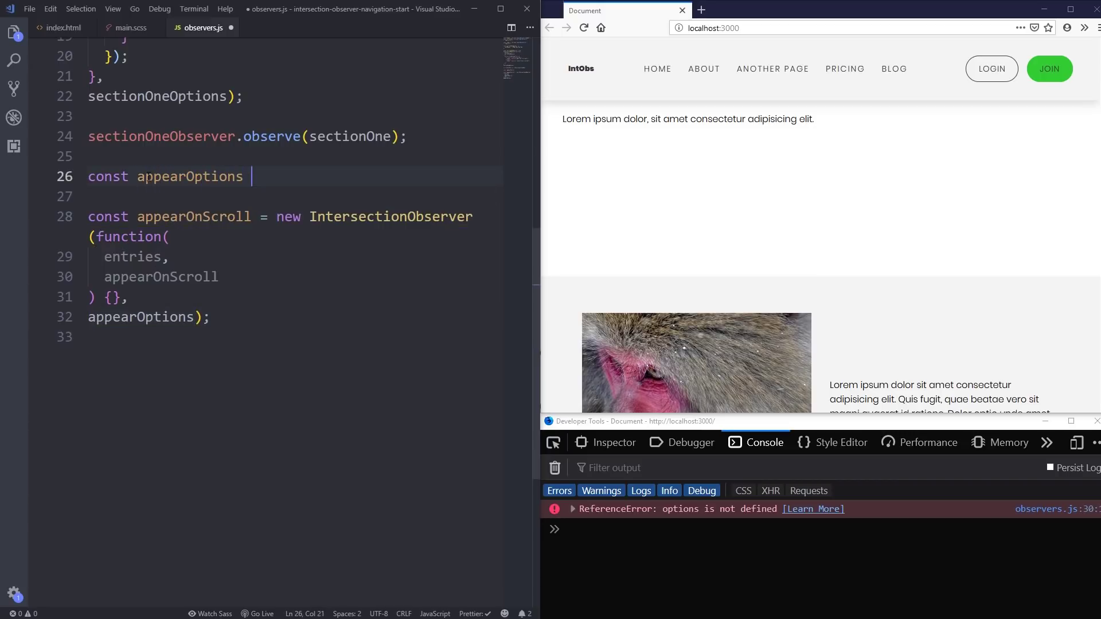
{"action": "type", "text": "= {"}
{"action": "scroll", "coordinate": [258, 215], "scroll_direction": "up", "scroll_amount": 1}
- Save the formatted appearOptions change and place the caret inside the callback braces
{"action": "key", "text": "ctrl+s"}
{"action": "left_click", "coordinate": [129, 325]}
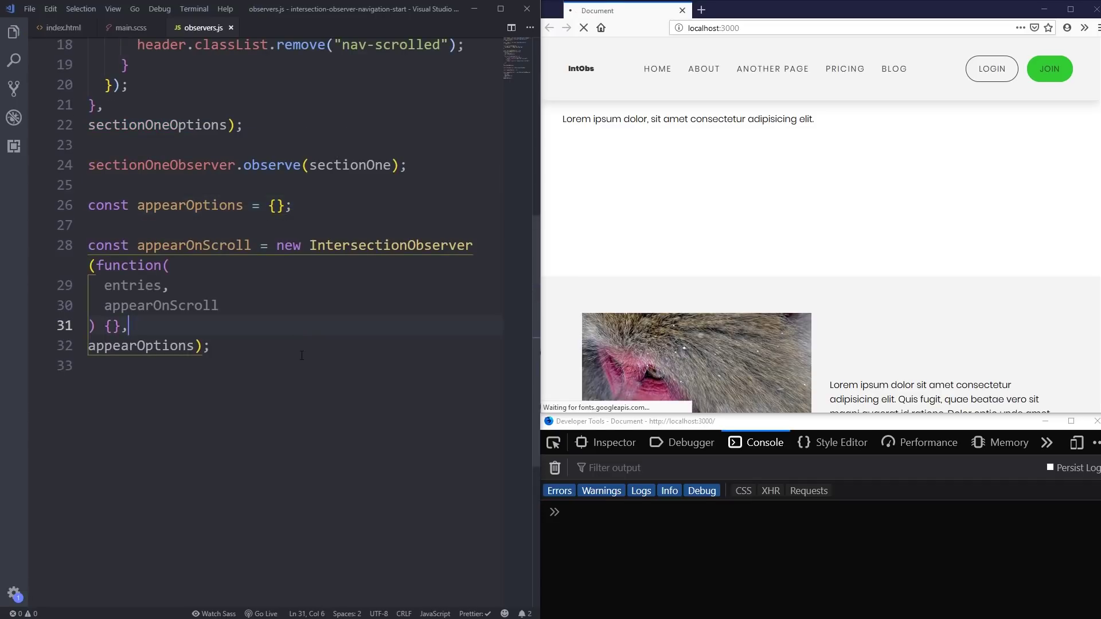
{"action": "key", "text": "Left"}
{"action": "key", "text": "Left"}
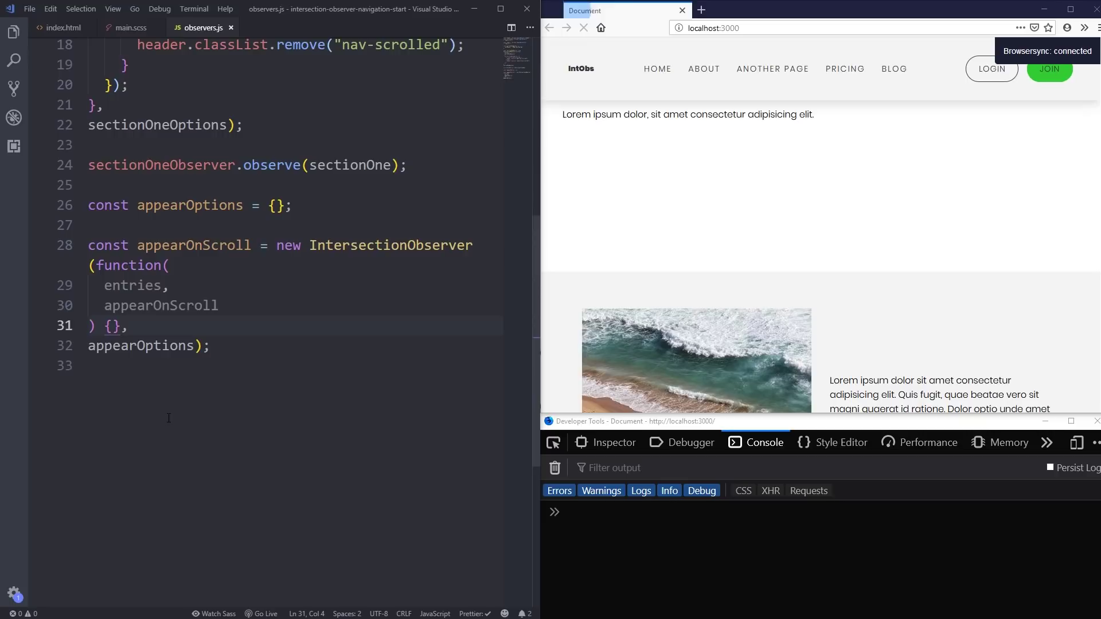
{"action": "left_click", "coordinate": [154, 245]}
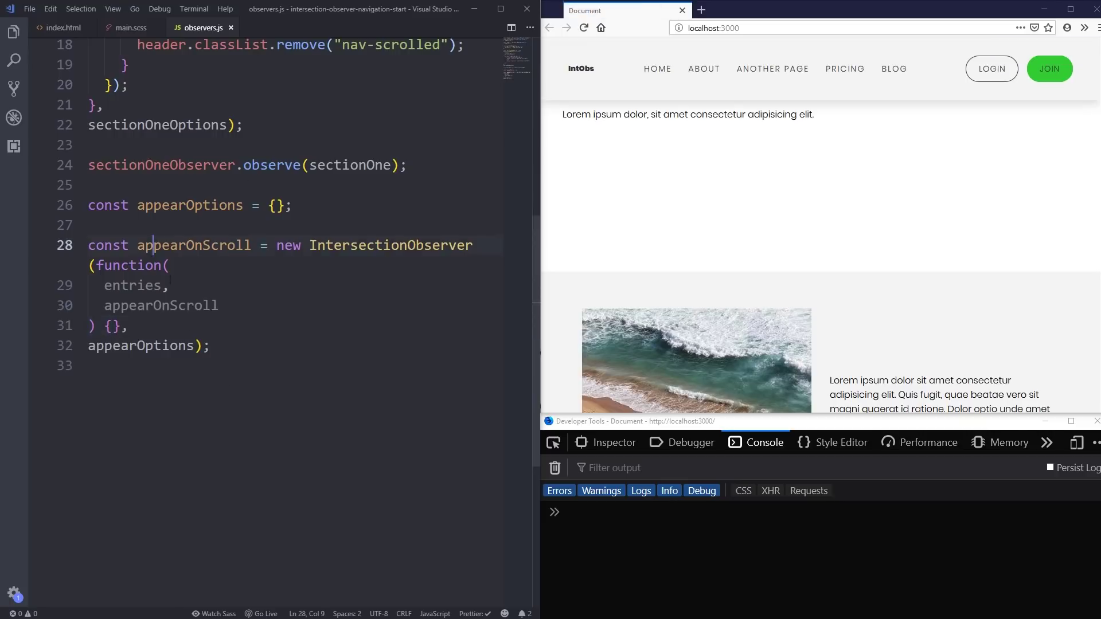
- Add an entries.forEach loop with an if (!entry.isIntersecting) check inside the callback
{"action": "left_click", "coordinate": [129, 366]}
{"action": "left_click", "coordinate": [114, 325]}
{"action": "key", "text": "Return"}
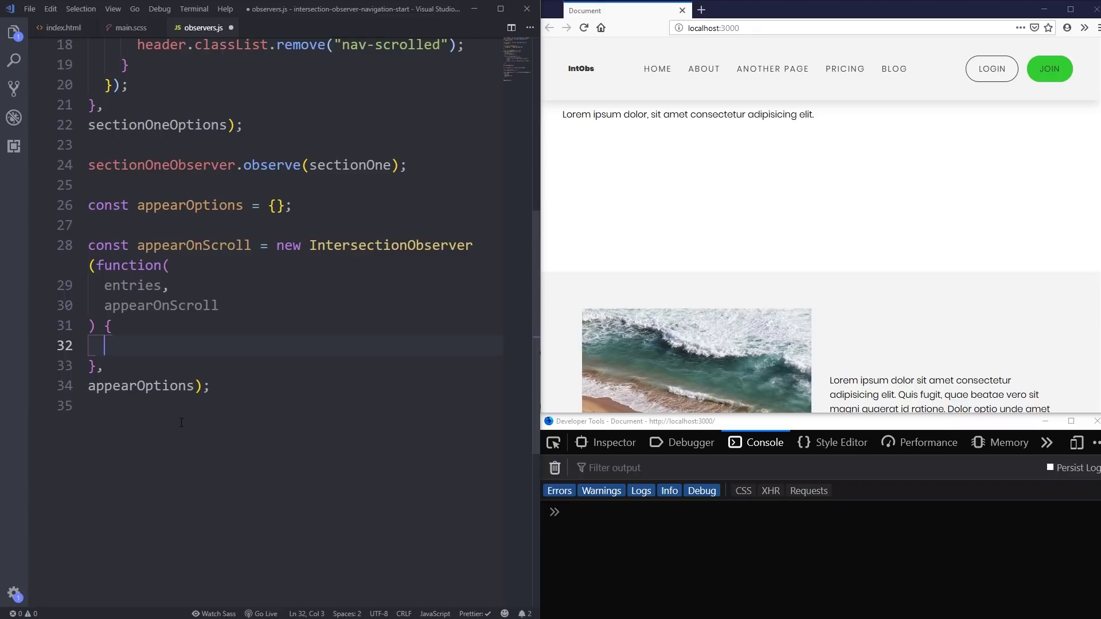
{"action": "type", "text": "entries"}
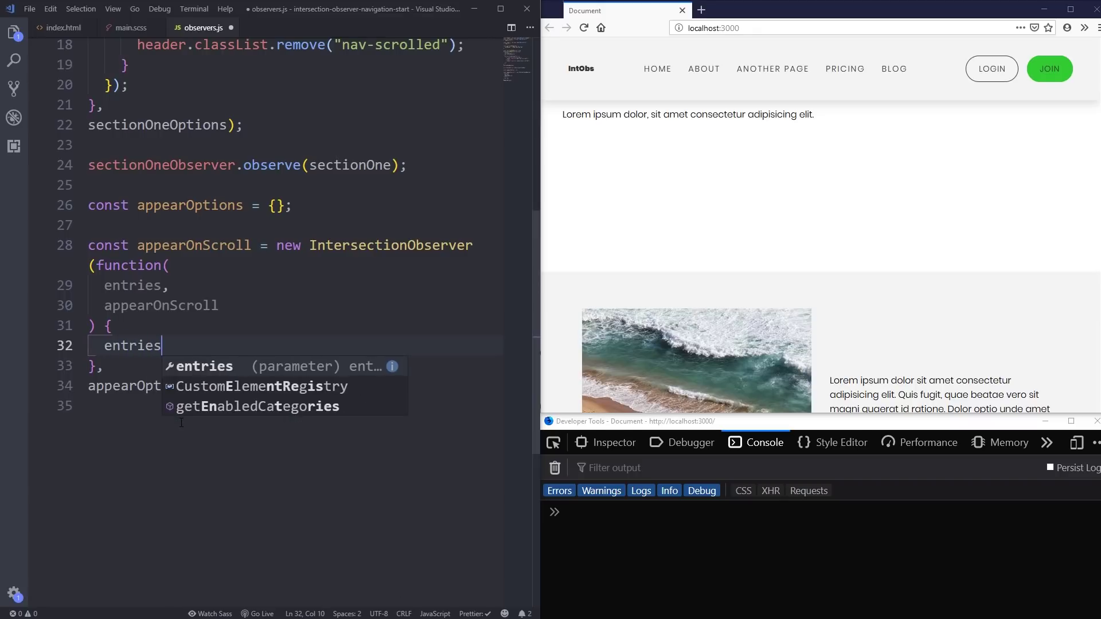
{"action": "type", "text": ".f"}
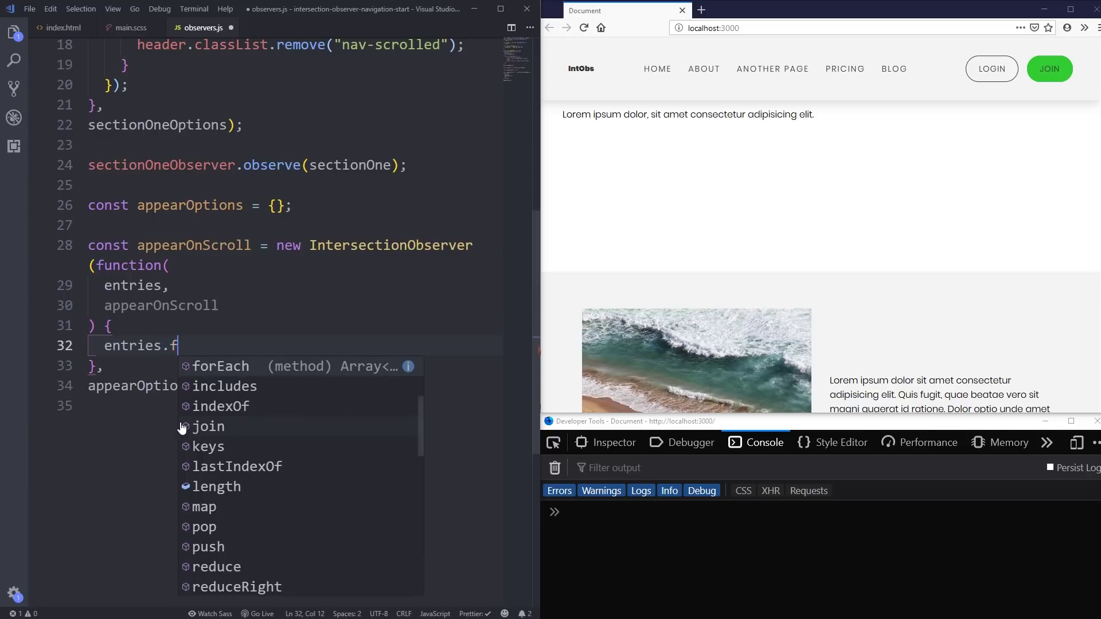
{"action": "type", "text": "orEach(e"}
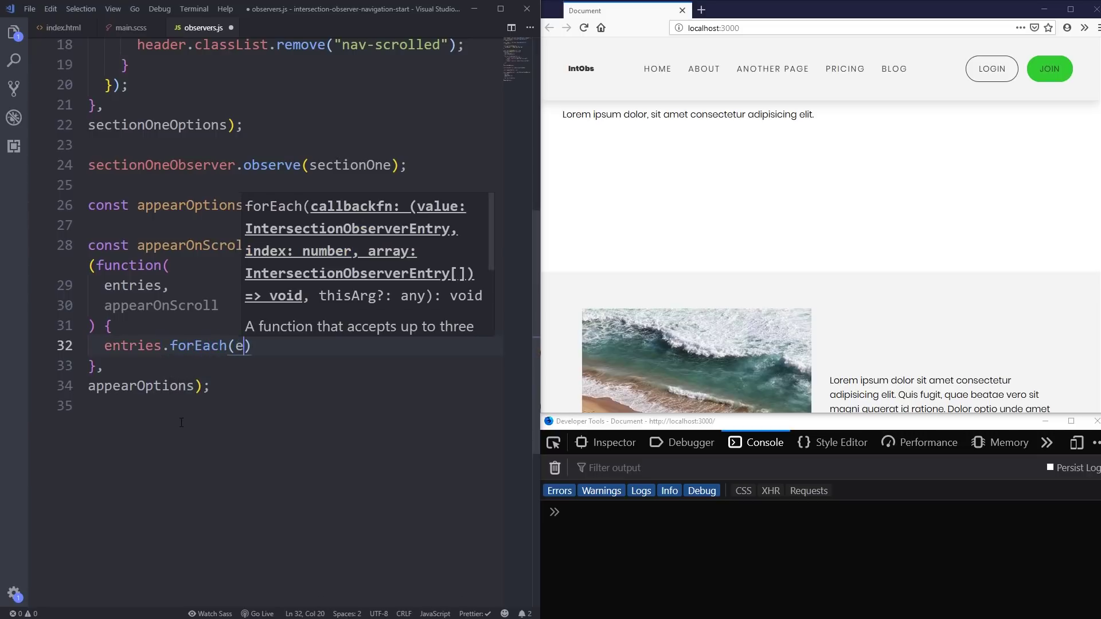
{"action": "type", "text": "ntry =>"}
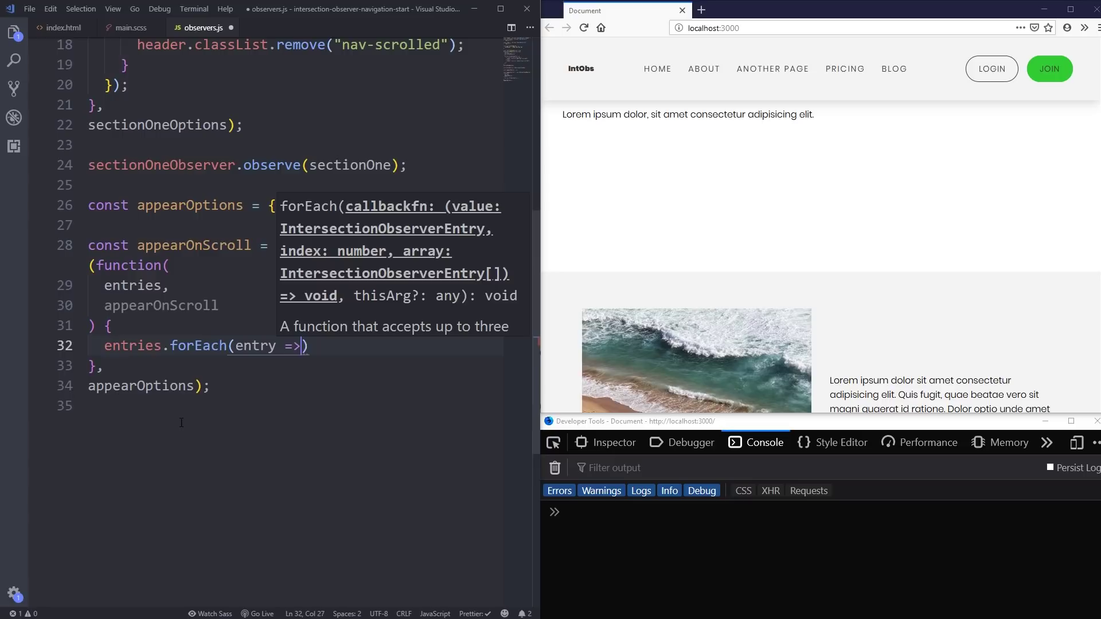
{"action": "type", "text": " {"}
{"action": "key", "text": "Return"}
{"action": "scroll", "coordinate": [284, 350], "scroll_direction": "down", "scroll_amount": 1}
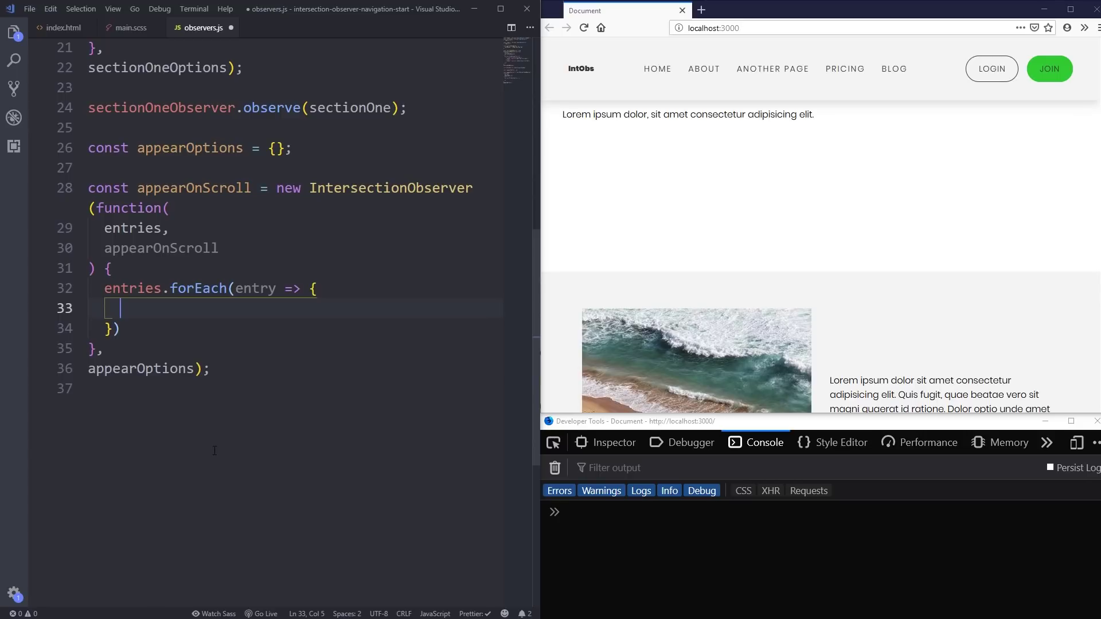
{"action": "type", "text": "i"}
{"action": "type", "text": "f (!"}
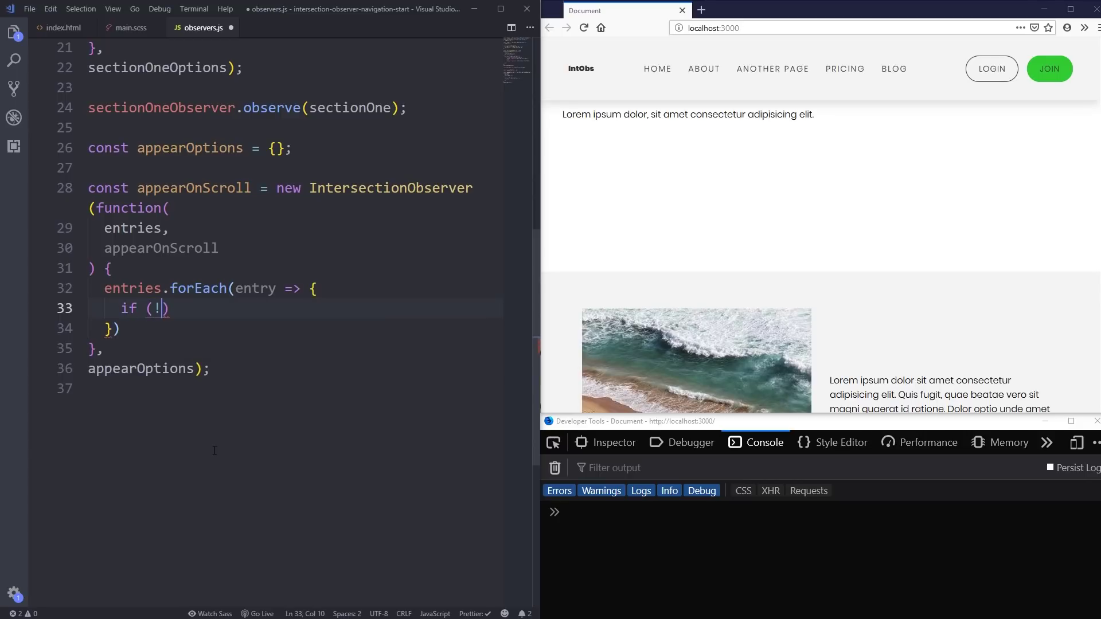
{"action": "type", "text": "e"}
{"action": "type", "text": "ntry.isIn"}
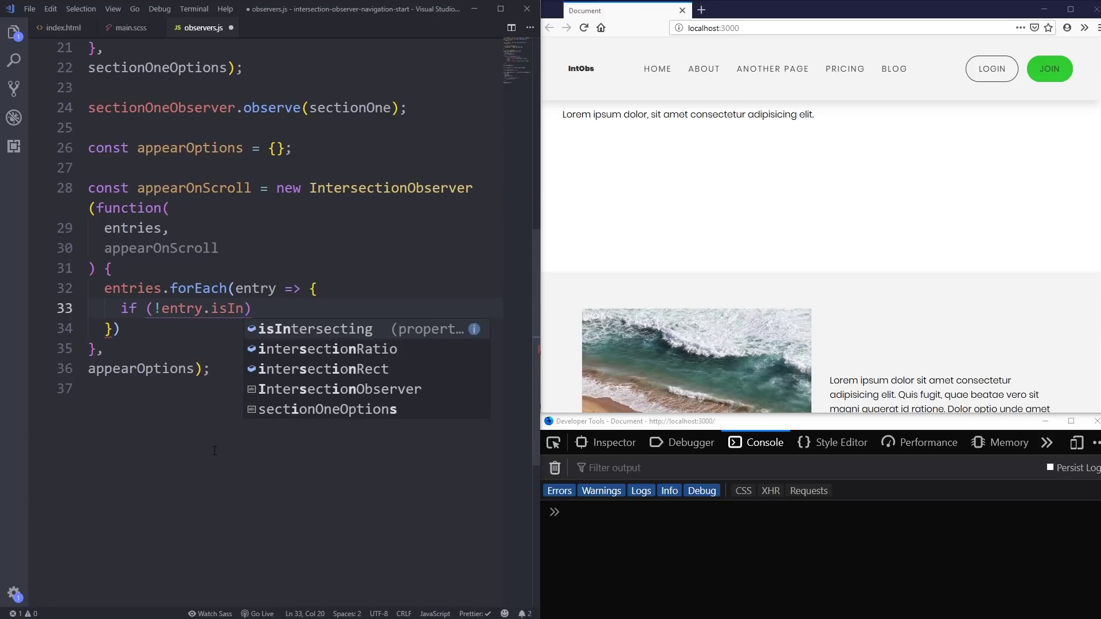
{"action": "key", "text": "Tab"}
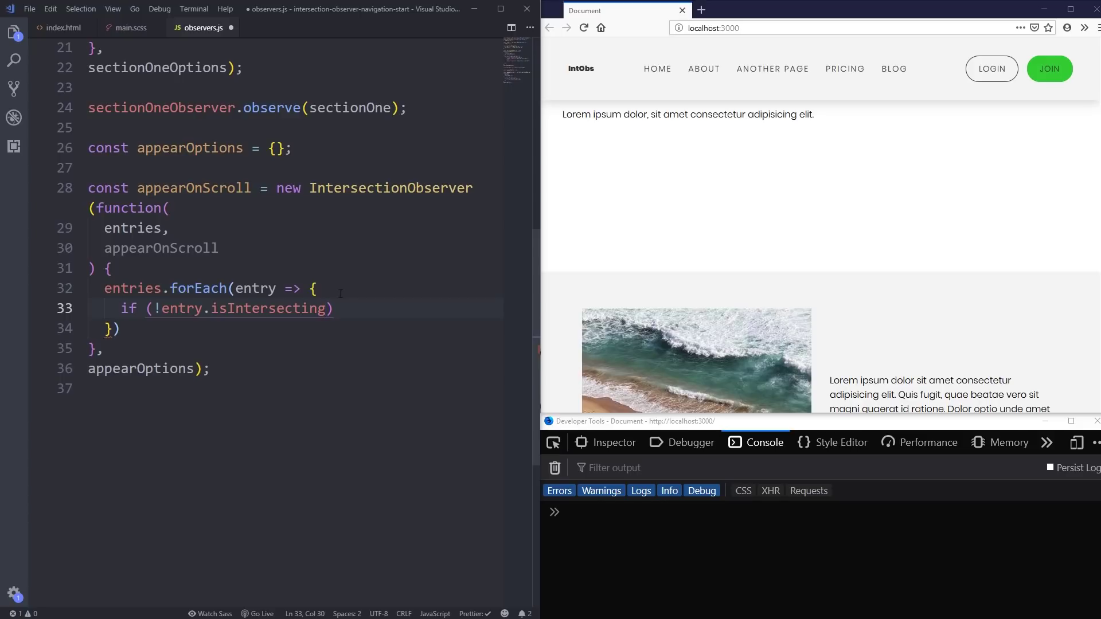
{"action": "type", "text": ")"}
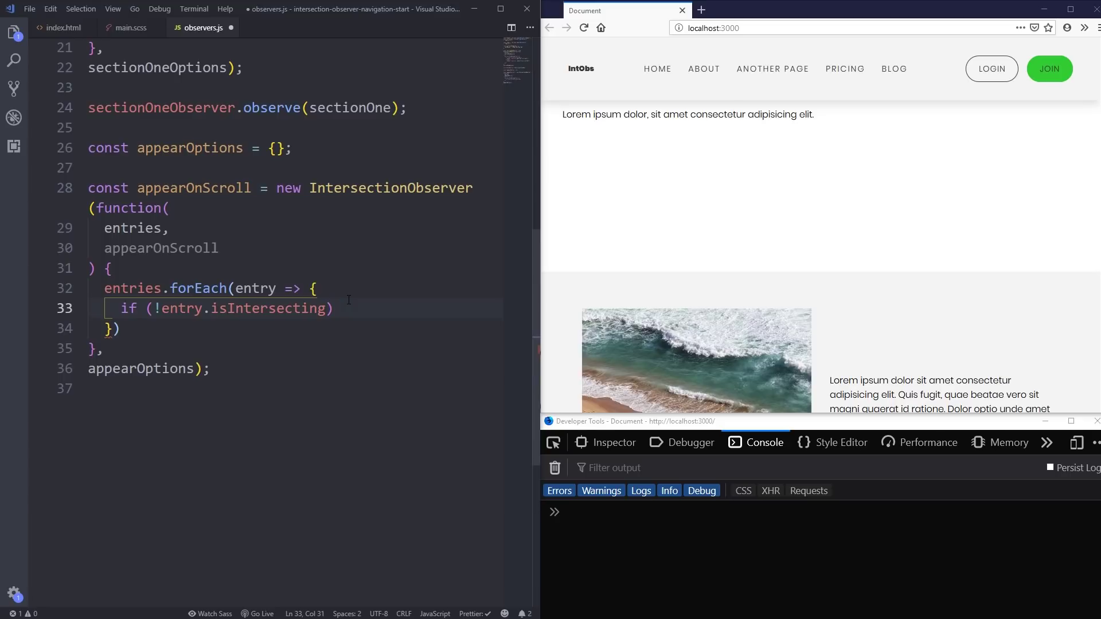
- Give the if statement a block containing return; and move on to the else branch
{"action": "left_click", "coordinate": [197, 288]}
{"action": "left_click_drag", "start_coordinate": [334, 308], "coordinate": [148, 308]}
{"action": "left_click", "coordinate": [383, 313]}
{"action": "type", "text": "{"}
{"action": "key", "text": "Return"}
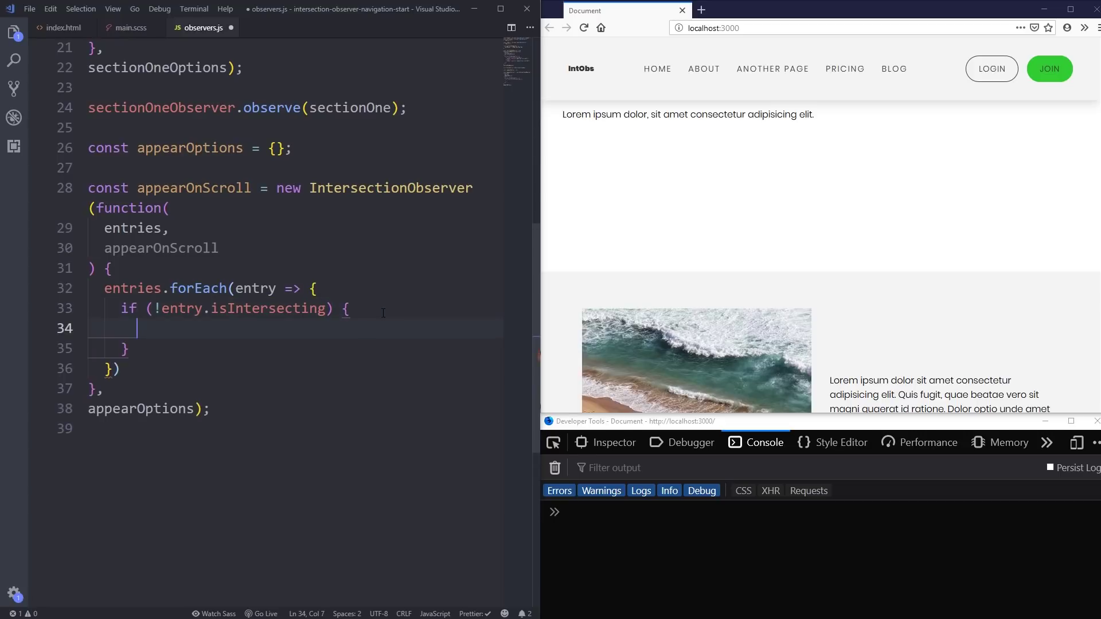
{"action": "type", "text": "retrun"}
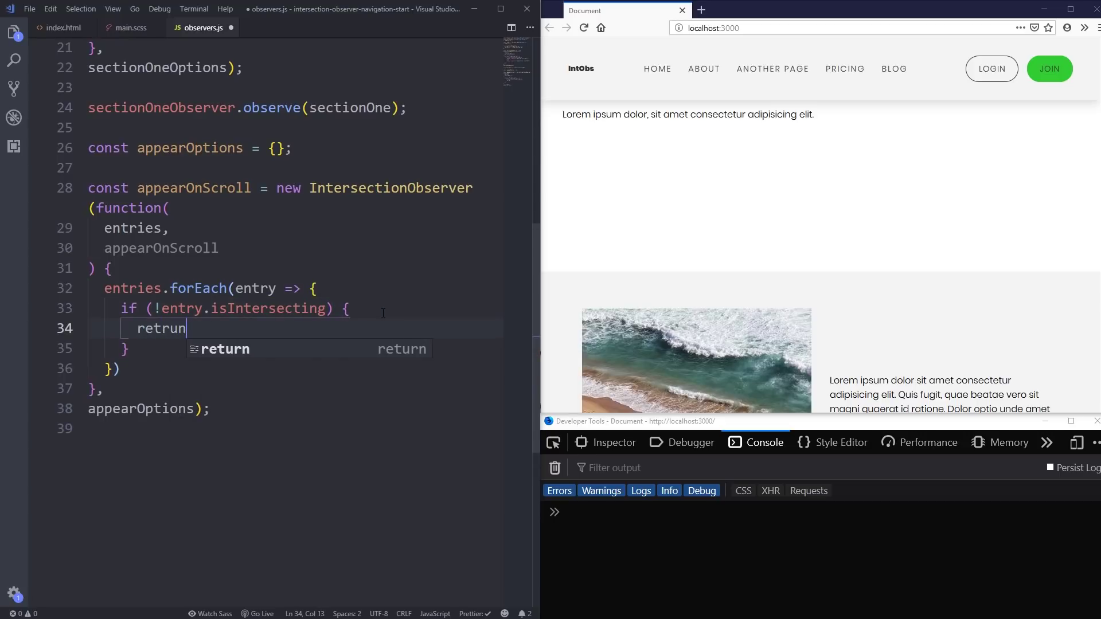
{"action": "key", "text": "BackSpace"}
{"action": "key", "text": "BackSpace"}
{"action": "key", "text": "BackSpace"}
{"action": "type", "text": "urn;"}
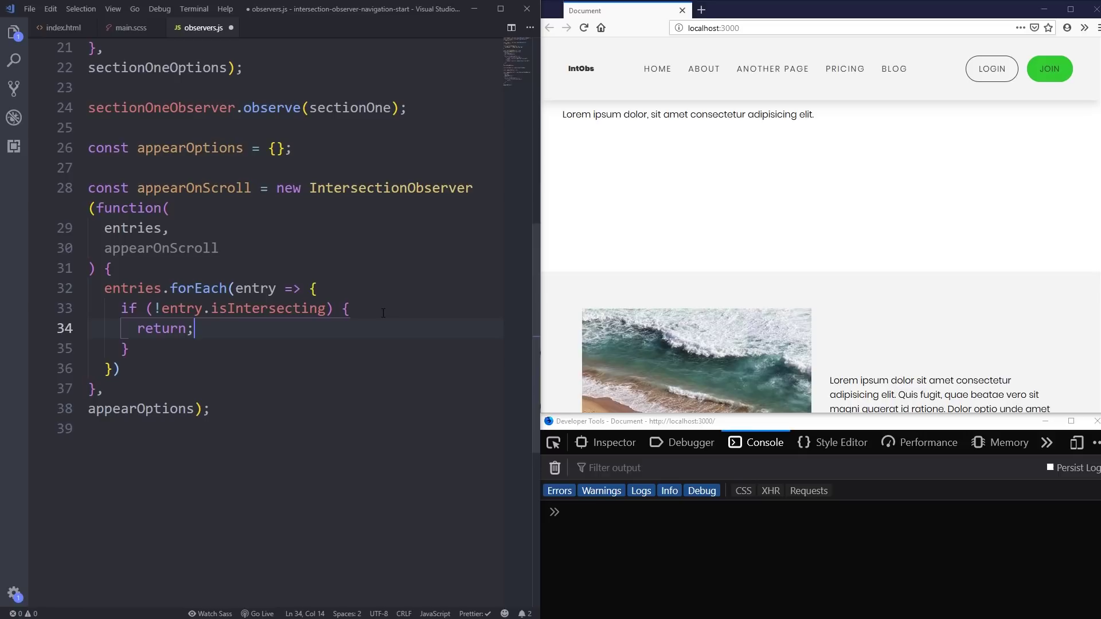
{"action": "key", "text": "Down"}
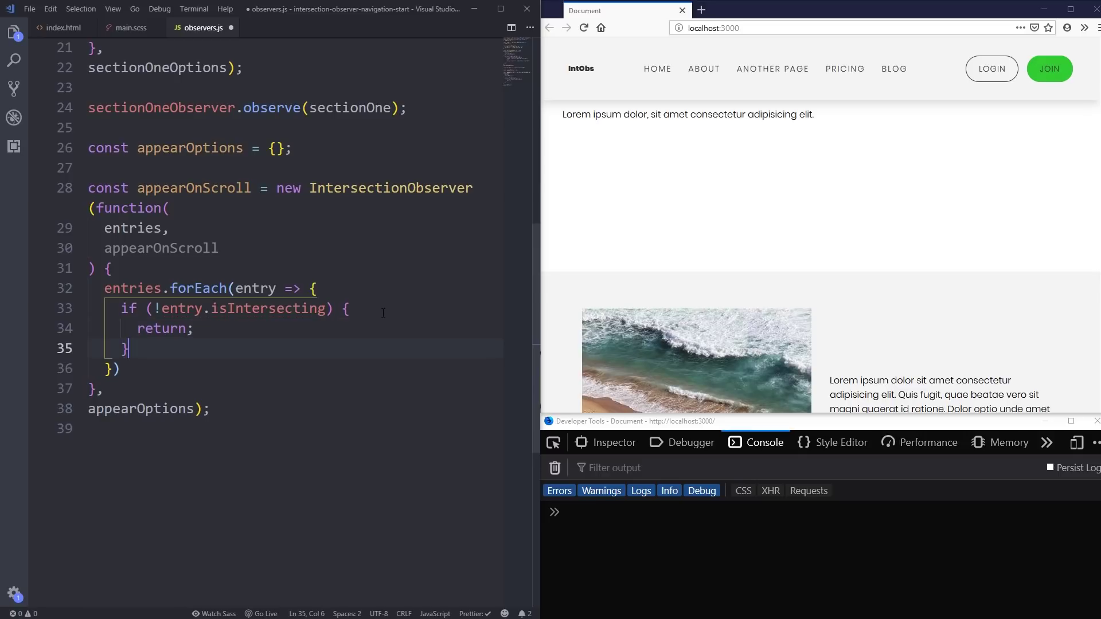
{"action": "type", "text": " else {"}
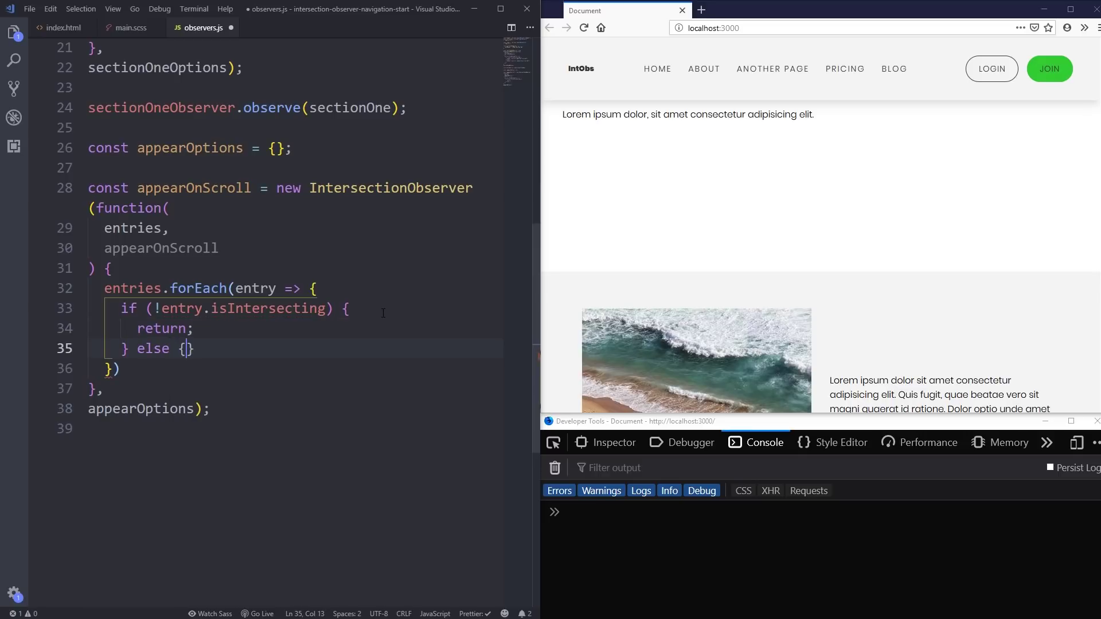
- Add entry.target.classList.add('appear') and appearOnScroll.unobserve(entry.target) in else, then save
{"action": "key", "text": "Return"}
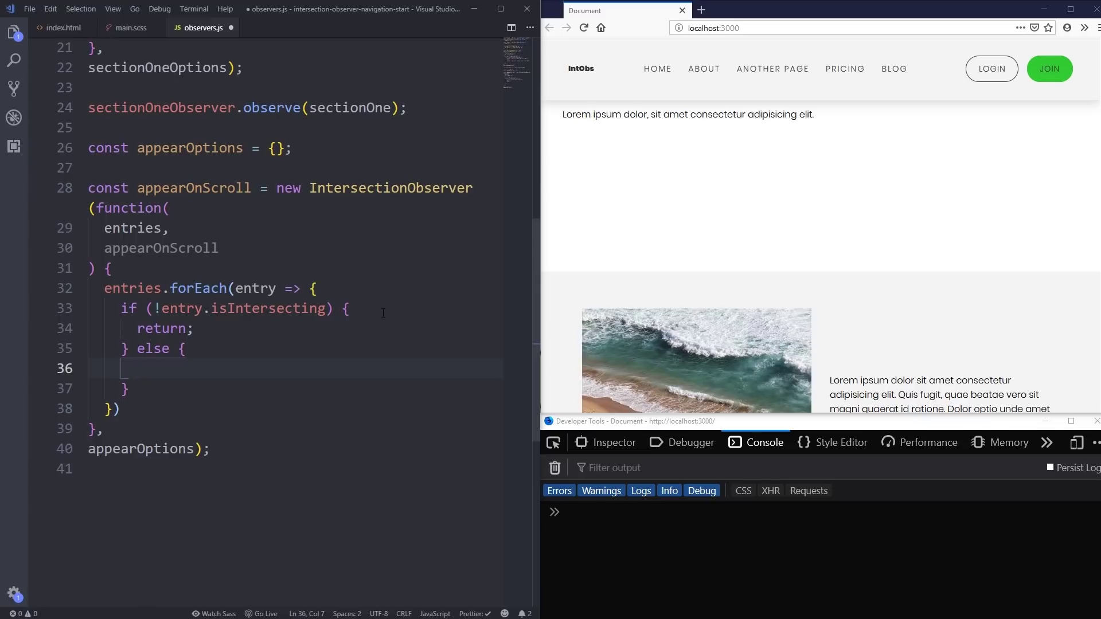
{"action": "type", "text": "ent"}
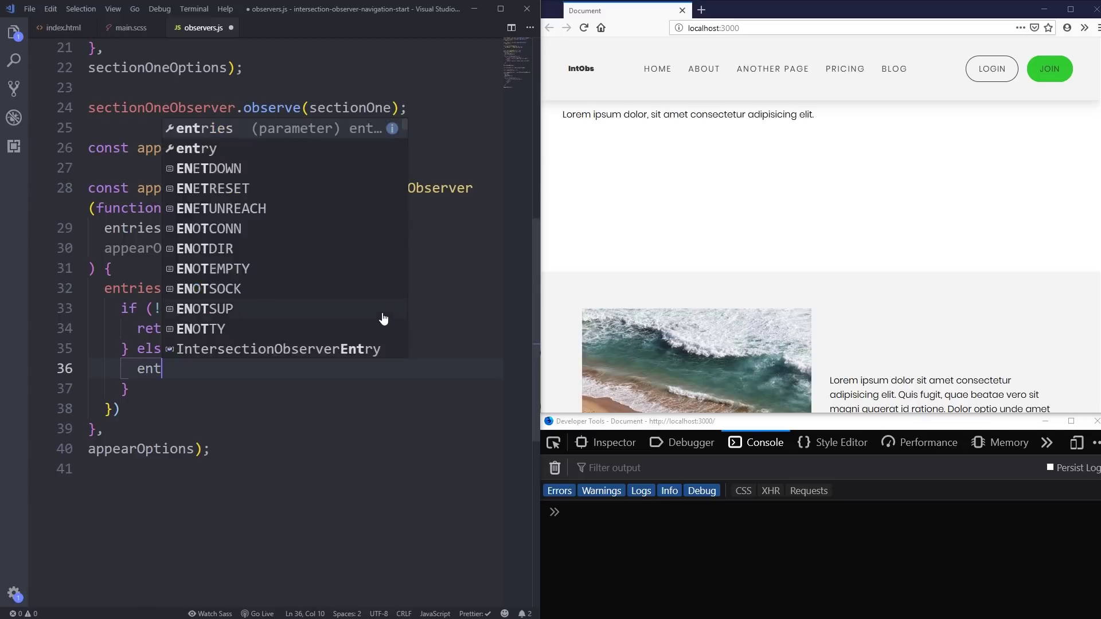
{"action": "type", "text": "ry.target."}
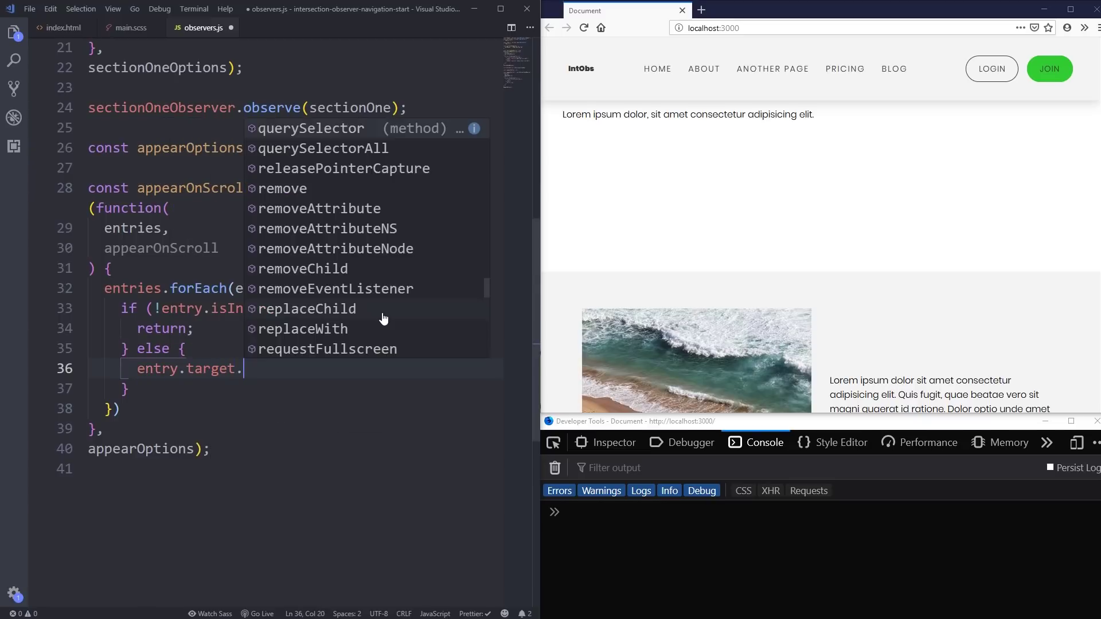
{"action": "type", "text": "classList"}
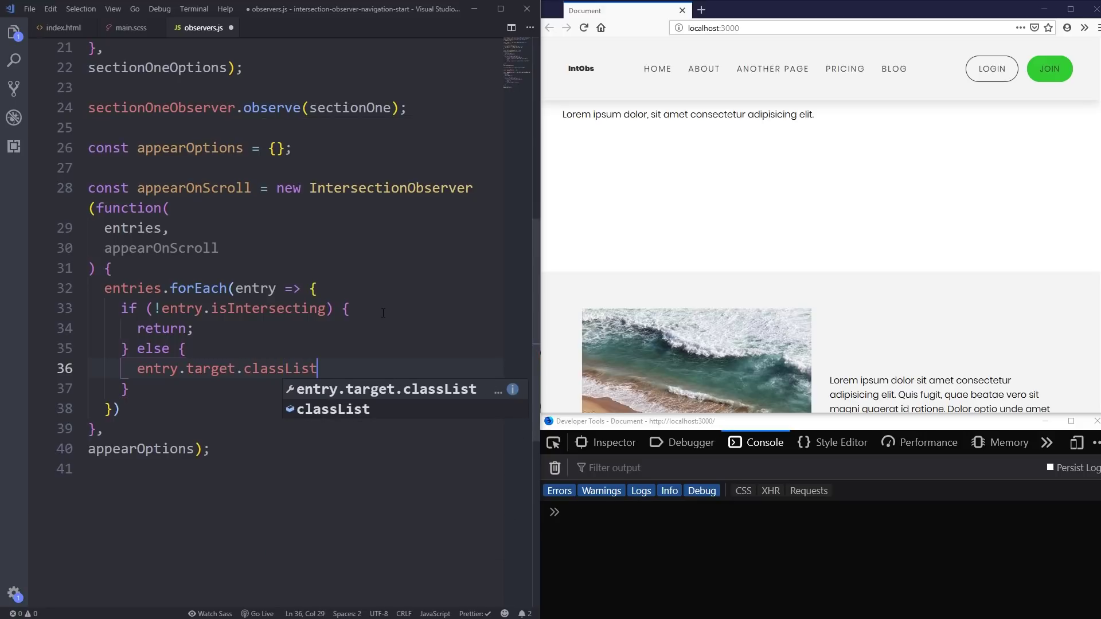
{"action": "type", "text": ".add('"}
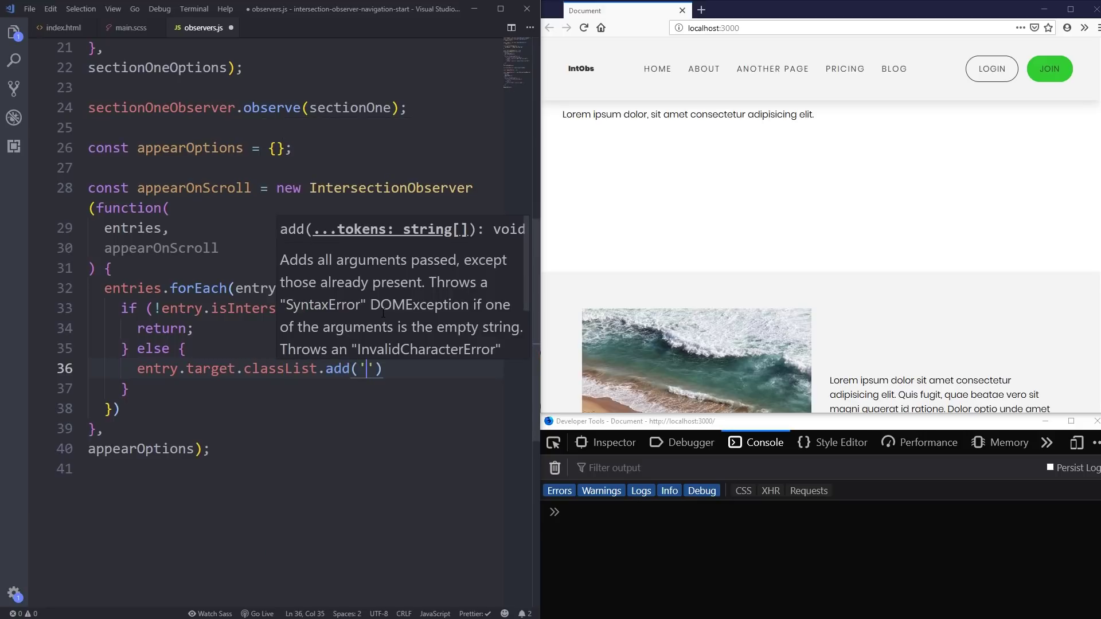
{"action": "type", "text": "appear"}
{"action": "type", "text": ");"}
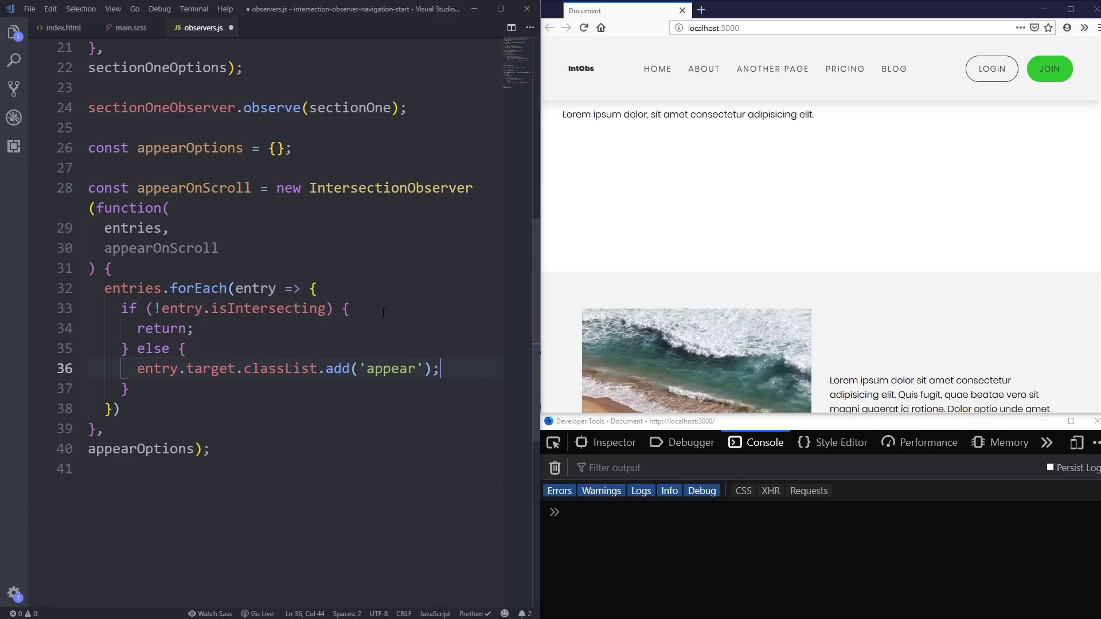
{"action": "key", "text": "Return"}
{"action": "type", "text": "appear"}
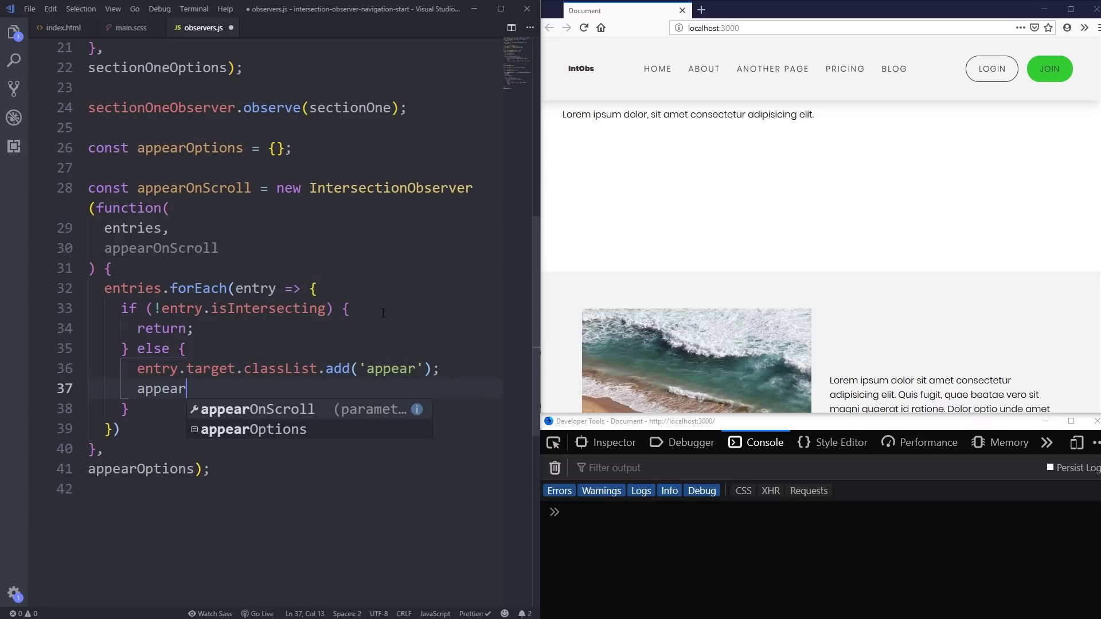
{"action": "type", "text": "OnScroll."}
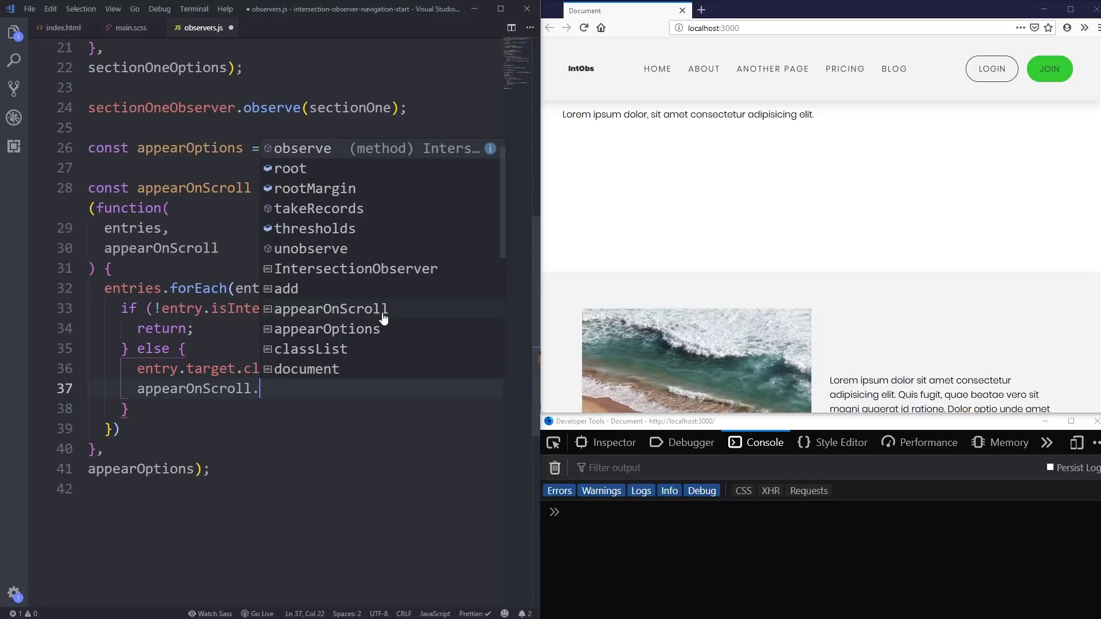
{"action": "left_click", "coordinate": [170, 189]}
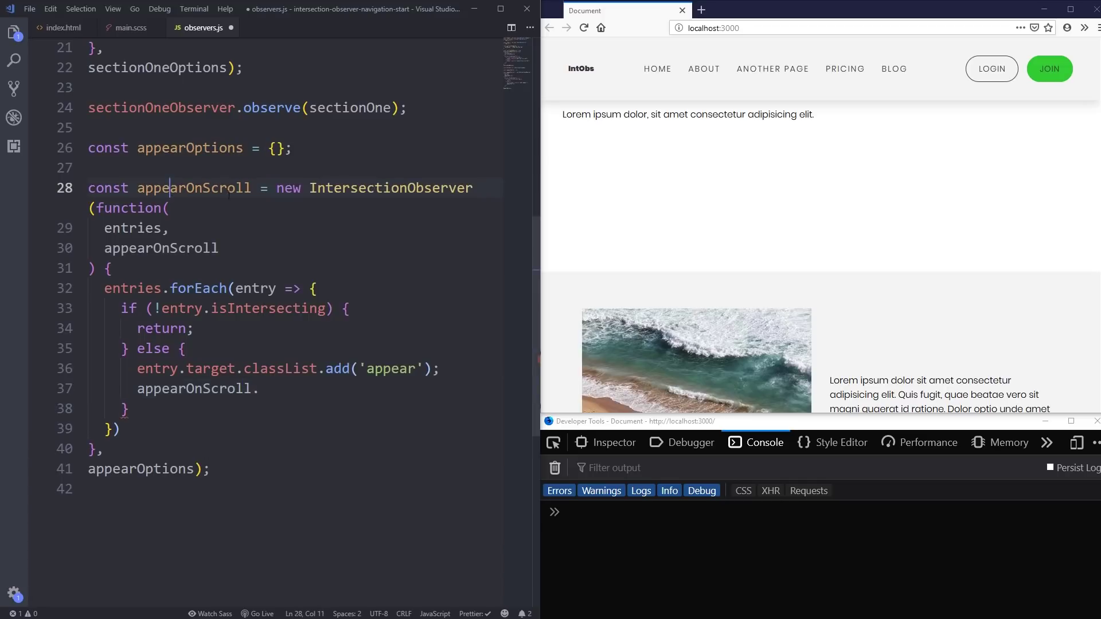
{"action": "left_click", "coordinate": [298, 391]}
{"action": "type", "text": "uno"}
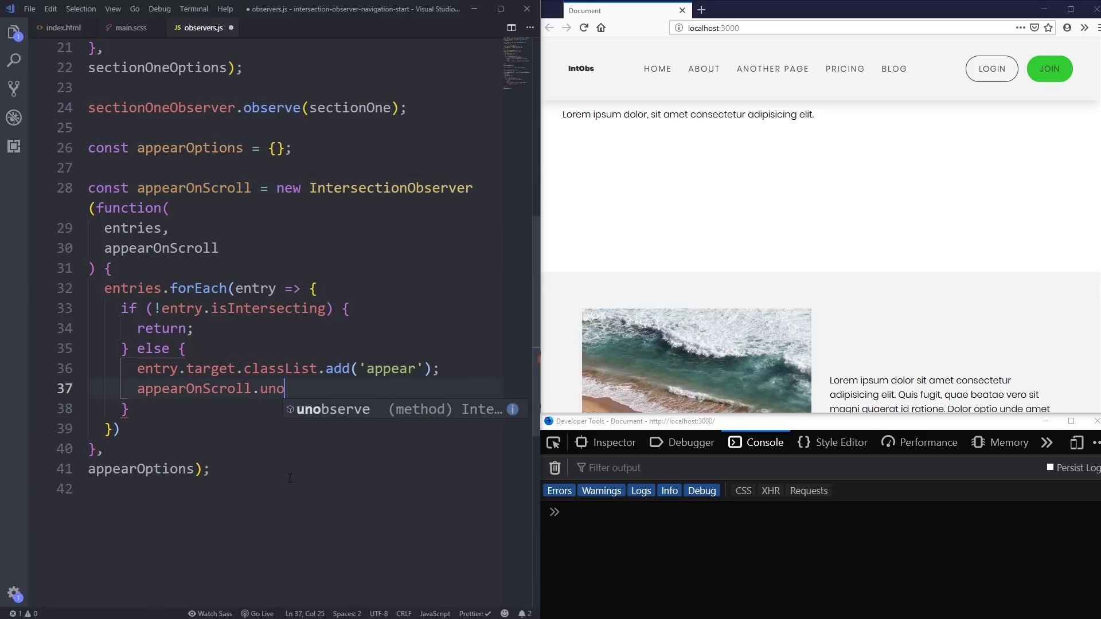
{"action": "key", "text": "Return"}
{"action": "type", "text": "(entr"}
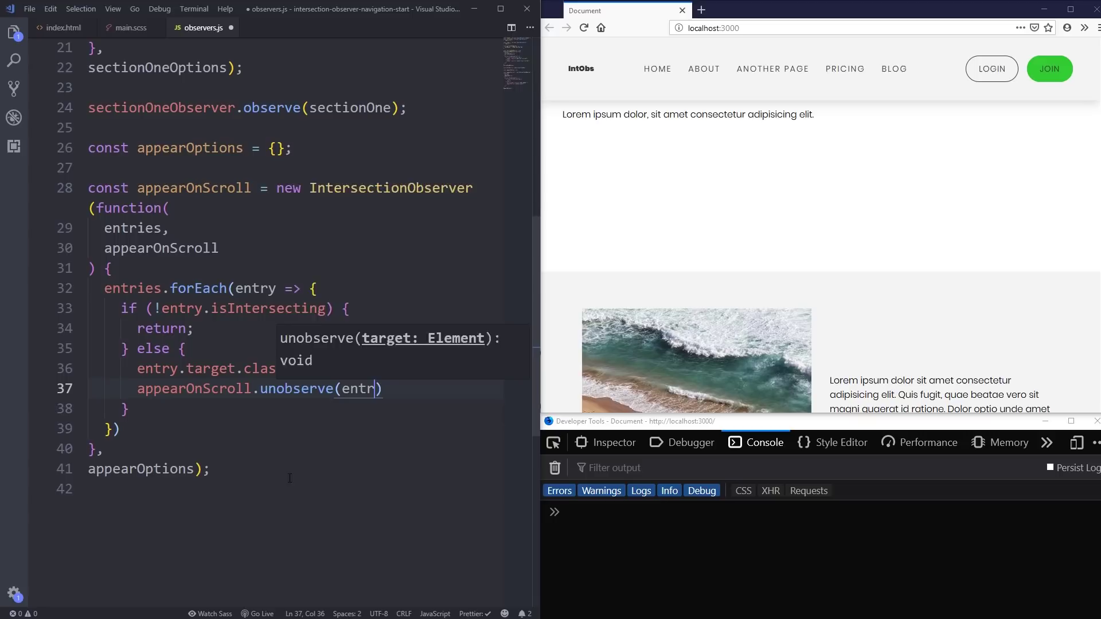
{"action": "type", "text": "y.targ"}
{"action": "key", "text": "Return"}
{"action": "type", "text": ");"}
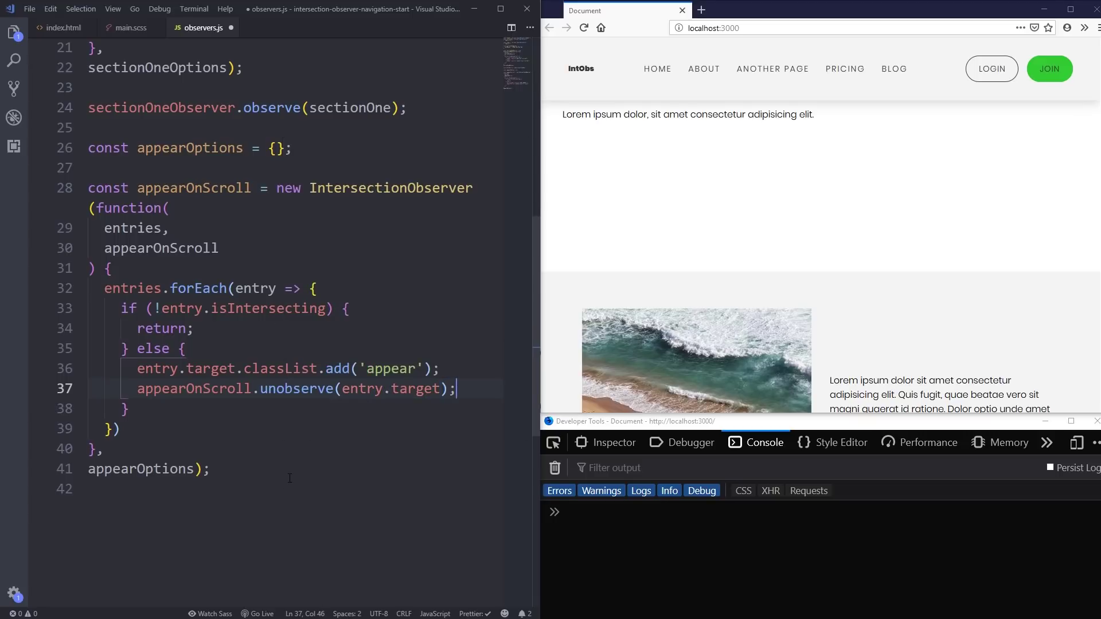
{"action": "key", "text": "ctrl+s"}
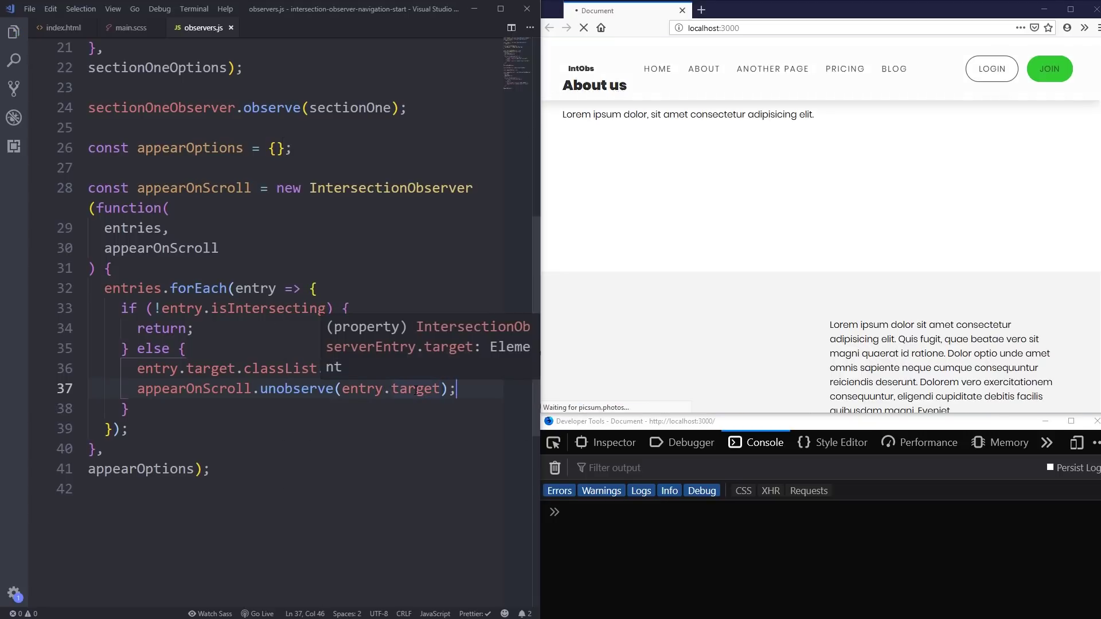
- Review the finished observer code and add blank lines after it at line 41
{"action": "left_click", "coordinate": [415, 390]}
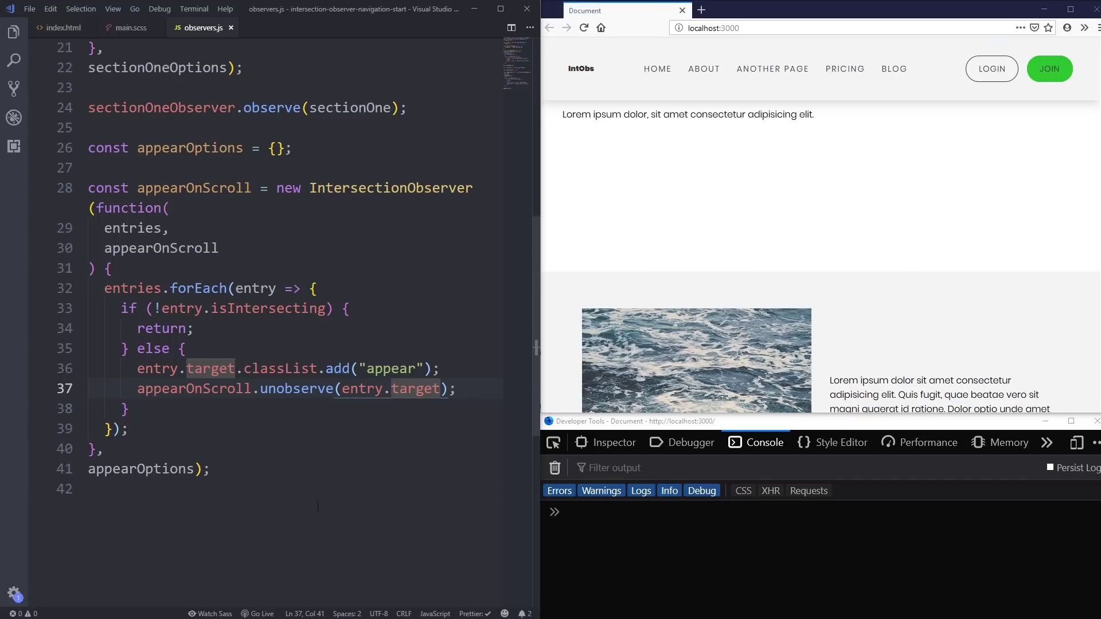
{"action": "left_click", "coordinate": [282, 444]}
{"action": "left_click", "coordinate": [255, 473]}
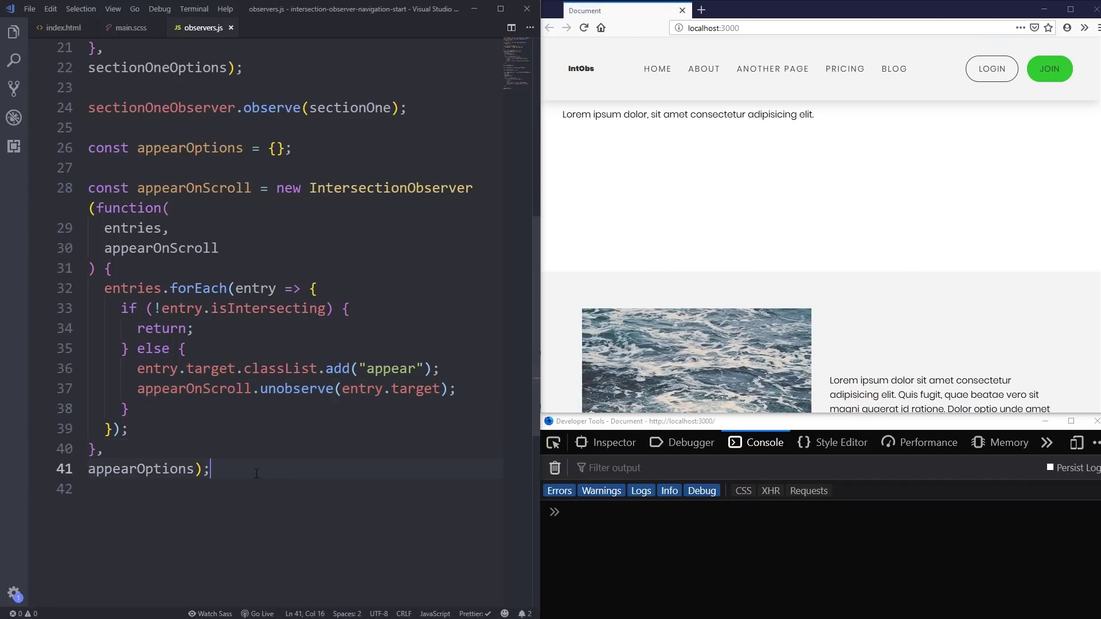
{"action": "scroll", "coordinate": [256, 473], "scroll_direction": "down", "scroll_amount": 1}
{"action": "scroll", "coordinate": [255, 473], "scroll_direction": "down", "scroll_amount": 1}
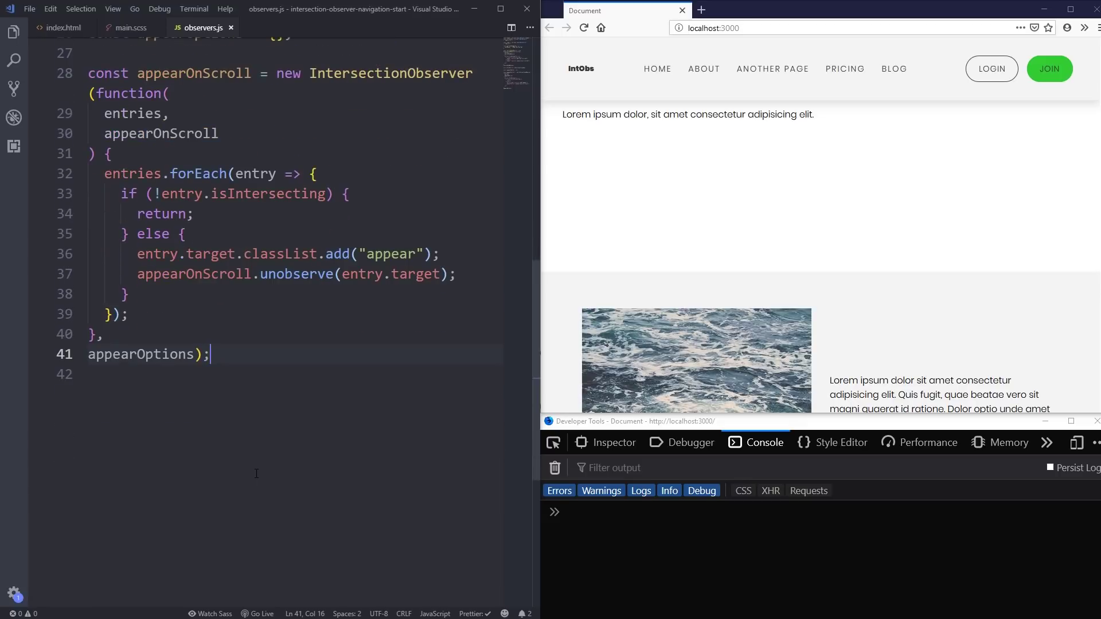
{"action": "key", "text": "Return"}
{"action": "key", "text": "Return"}
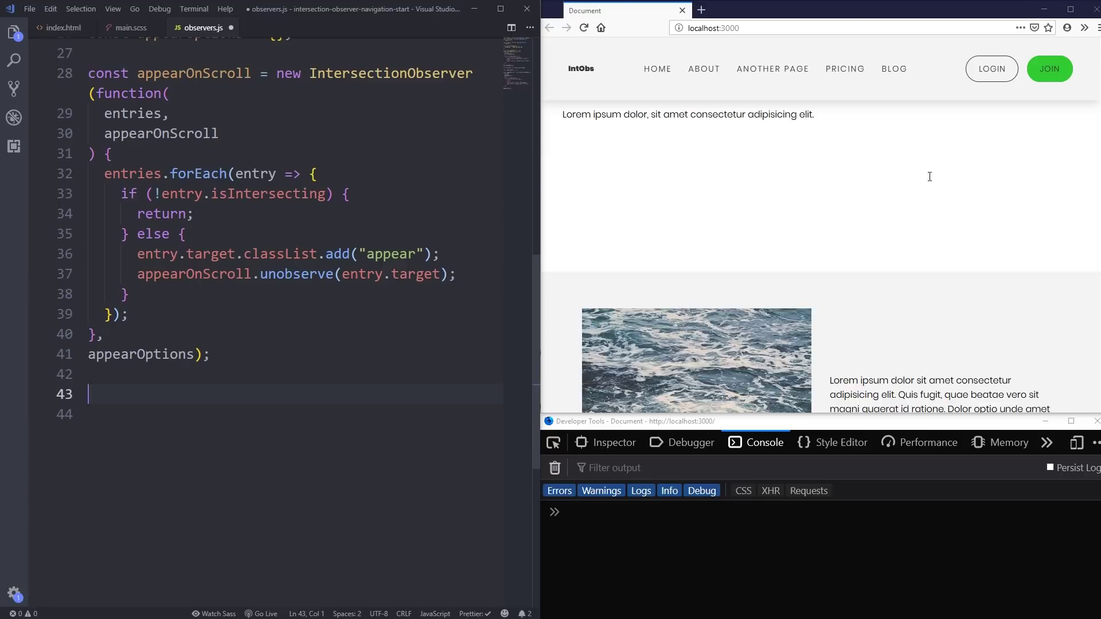
{"action": "scroll", "coordinate": [938, 182], "scroll_direction": "up", "scroll_amount": 3}
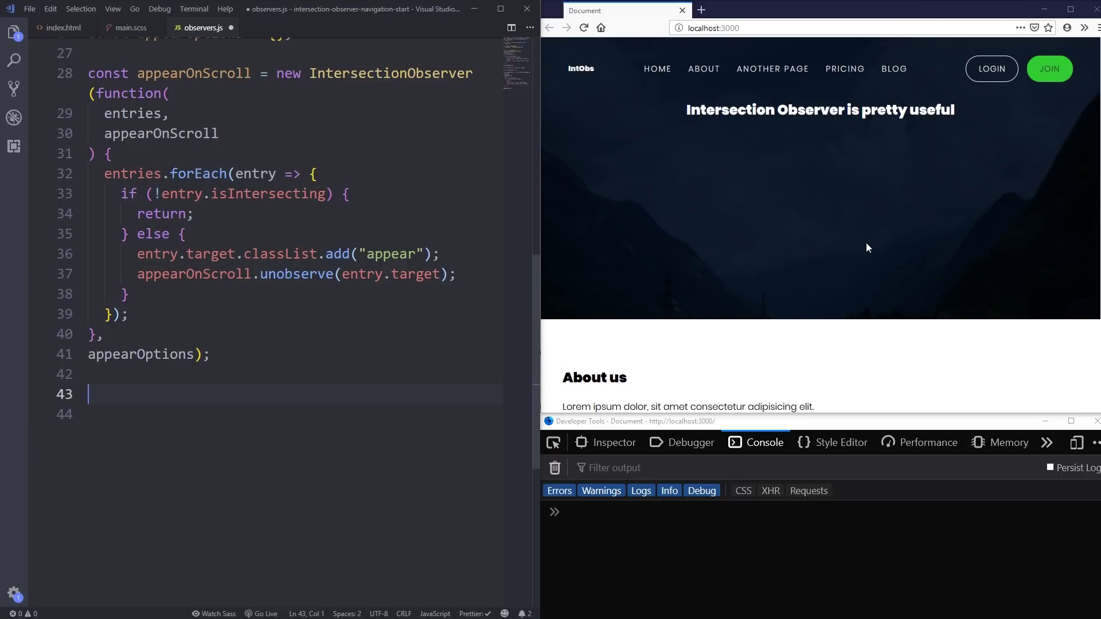
{"action": "scroll", "coordinate": [867, 248], "scroll_direction": "up", "scroll_amount": 3}
{"action": "scroll", "coordinate": [863, 242], "scroll_direction": "down", "scroll_amount": 3}
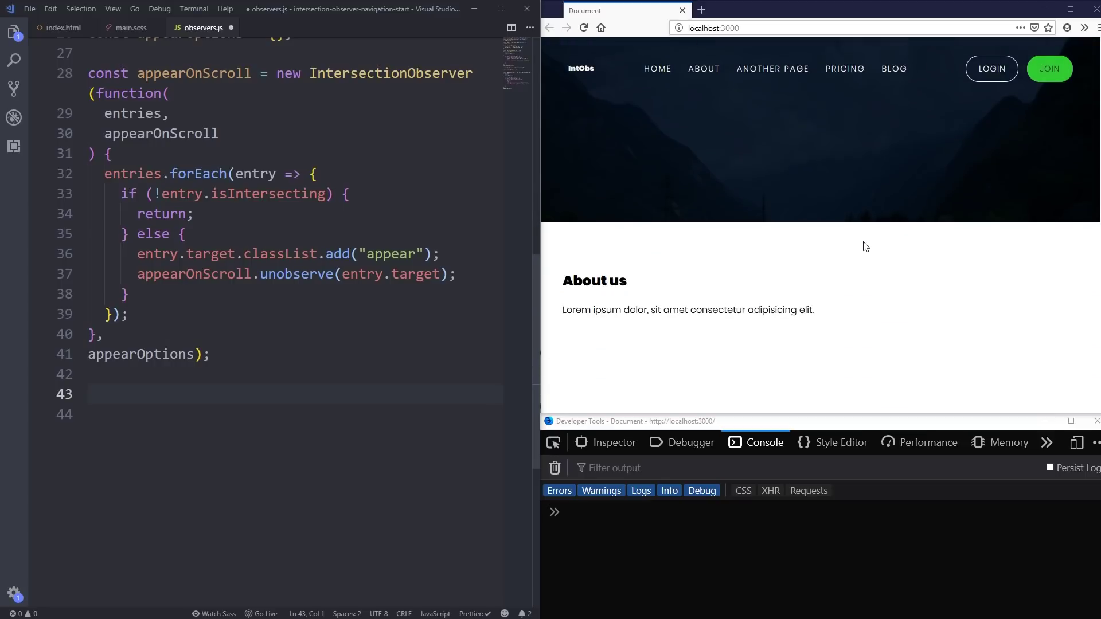
{"action": "scroll", "coordinate": [863, 242], "scroll_direction": "down", "scroll_amount": 2}
{"action": "scroll", "coordinate": [859, 253], "scroll_direction": "down", "scroll_amount": 1}
{"action": "scroll", "coordinate": [859, 253], "scroll_direction": "down", "scroll_amount": 3}
{"action": "scroll", "coordinate": [758, 230], "scroll_direction": "up", "scroll_amount": 3}
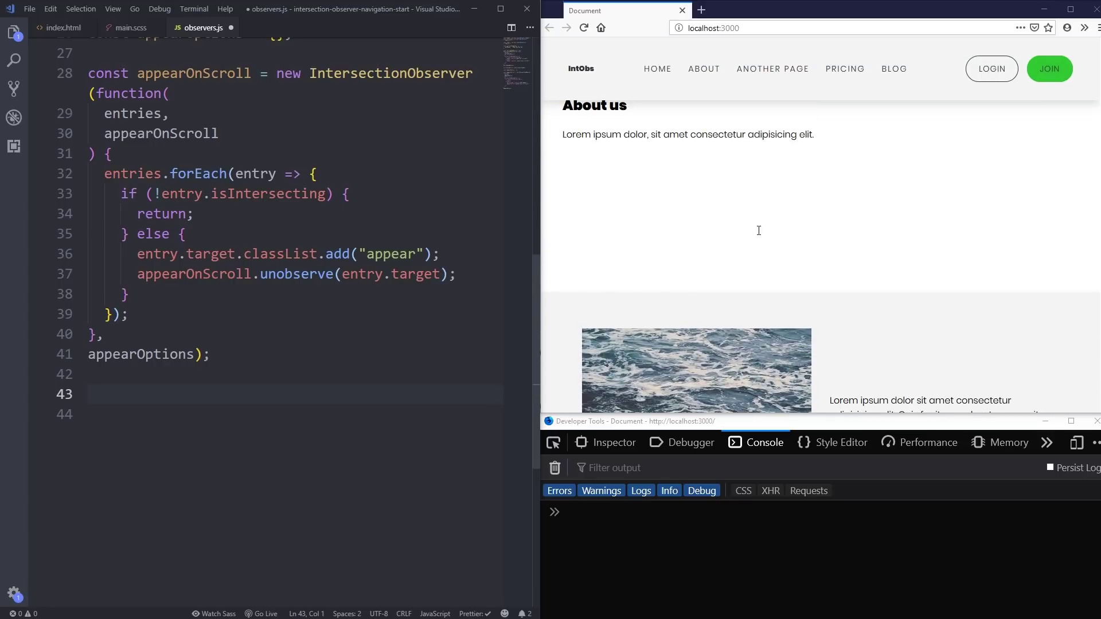
{"action": "scroll", "coordinate": [667, 222], "scroll_direction": "down", "scroll_amount": 1}
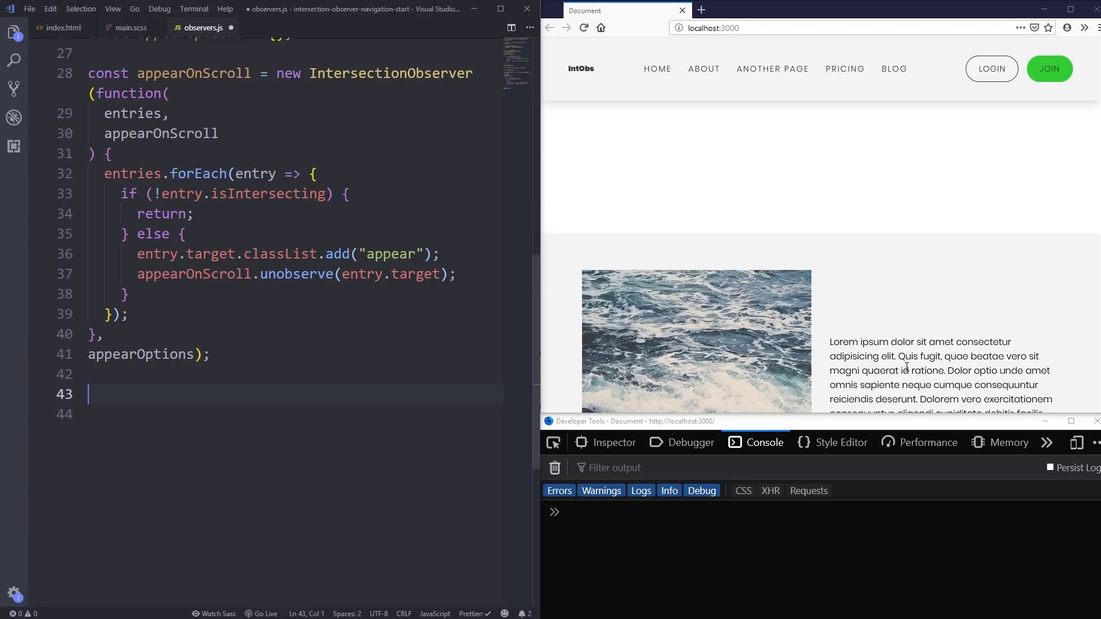
{"action": "scroll", "coordinate": [800, 252], "scroll_direction": "up", "scroll_amount": 2}
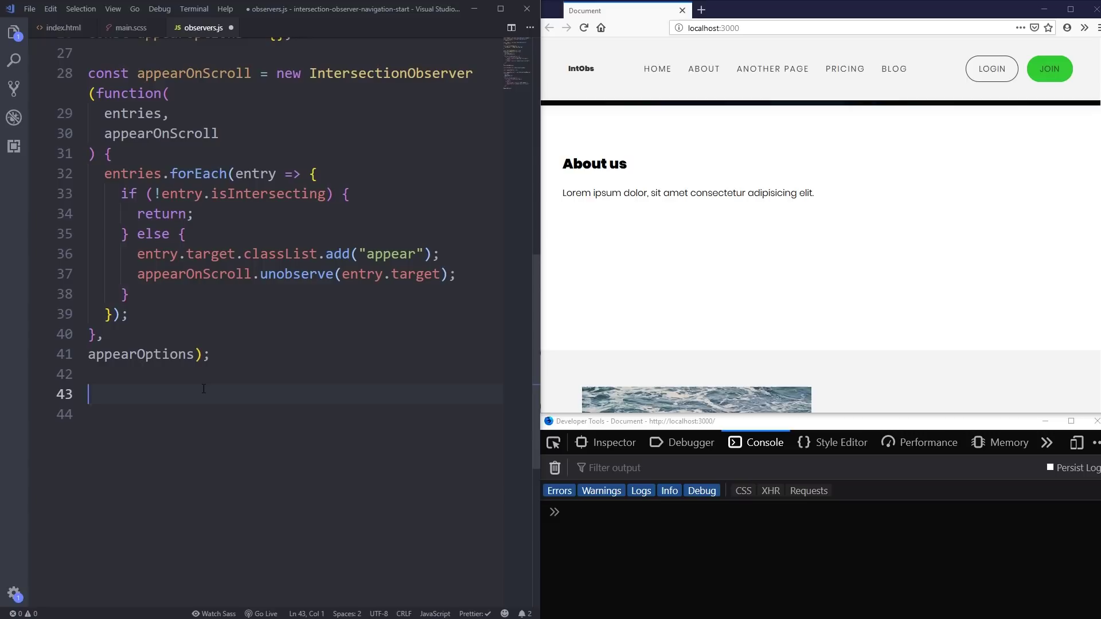
{"action": "type", "text": "fadetr"}
- Start faders.forEach(fader => { }) below the observer, correcting the faders spelling
{"action": "key", "text": "BackSpace"}
{"action": "key", "text": "BackSpace"}
{"action": "type", "text": "rs "}
{"action": "type", "text": ".for"}
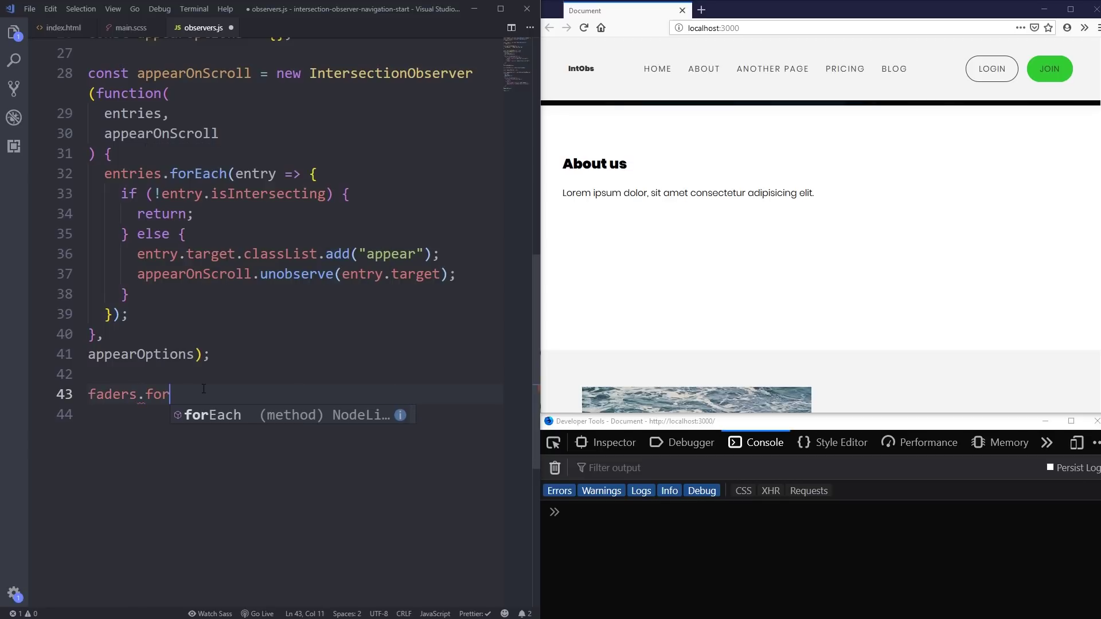
{"action": "type", "text": "Each(fa"}
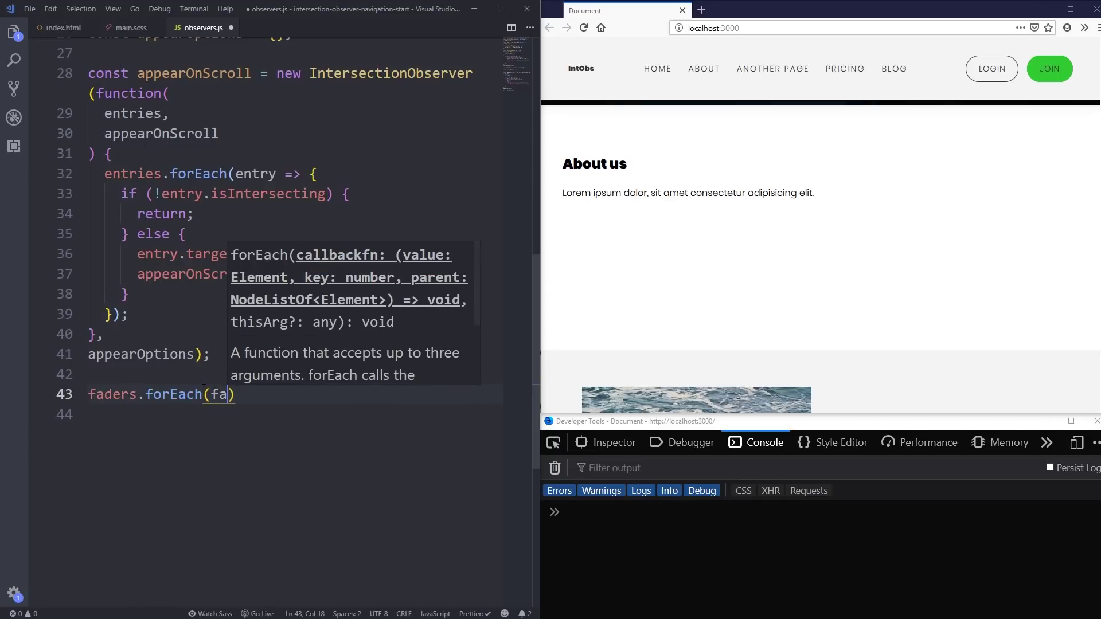
{"action": "type", "text": "der"}
{"action": "type", "text": " => {"}
{"action": "key", "text": "Return"}
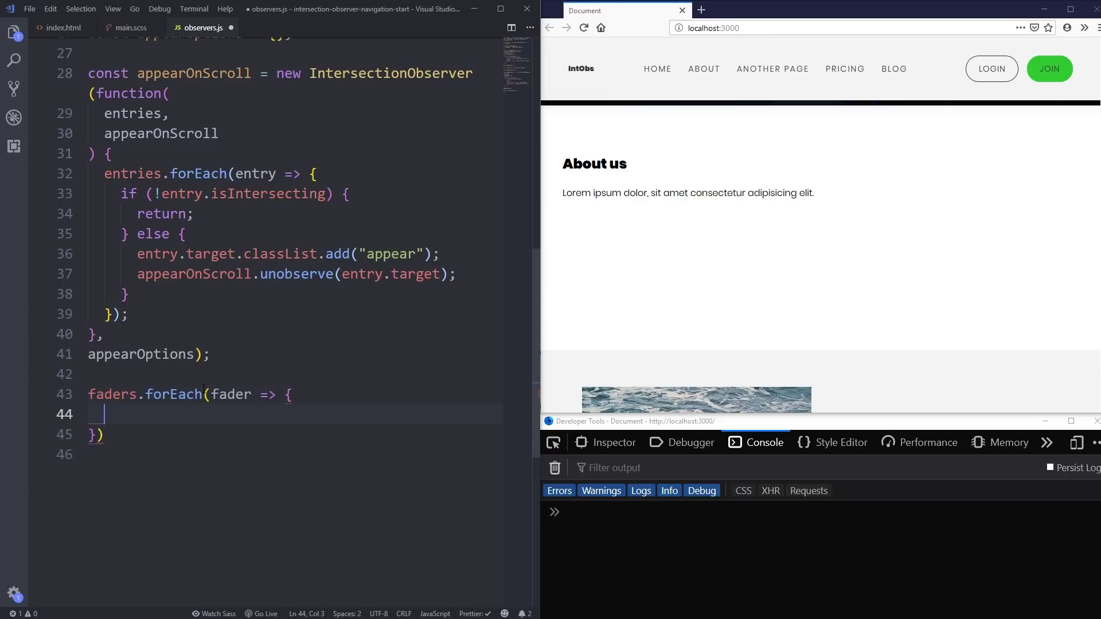
{"action": "type", "text": "ap"}
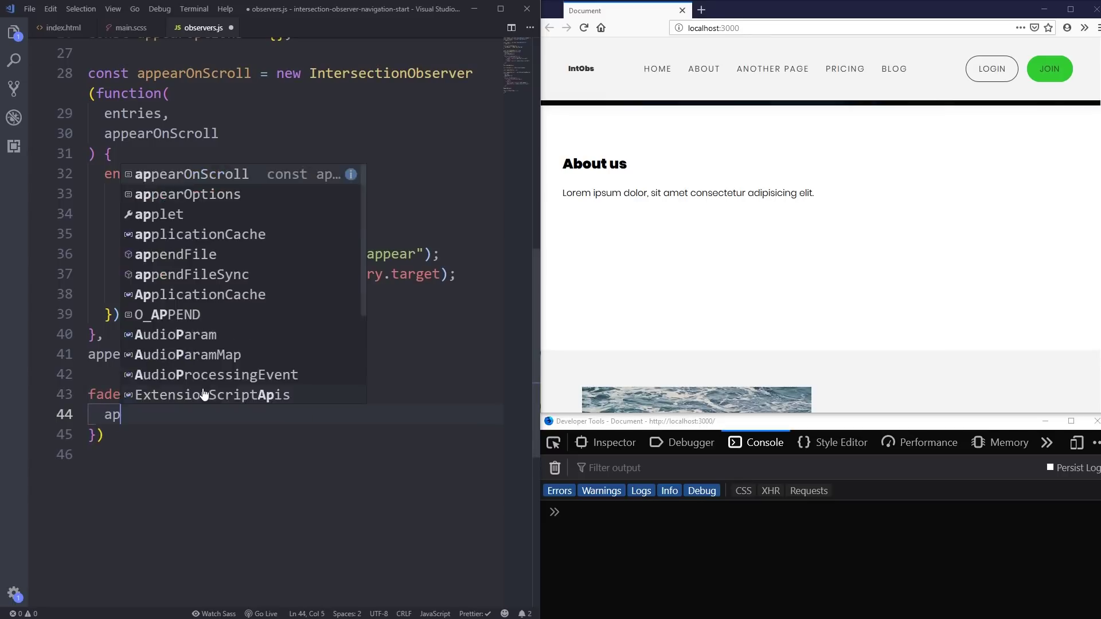
{"action": "type", "text": "pearOnScroo"}
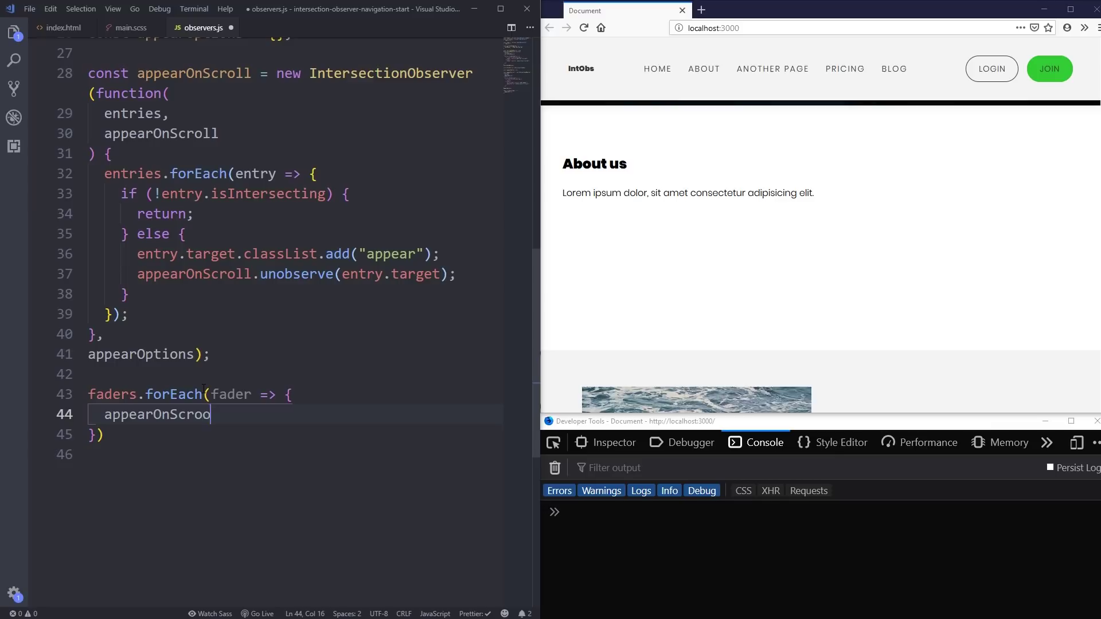
{"action": "key", "text": "BackSpace"}
{"action": "type", "text": "ll.observe"}
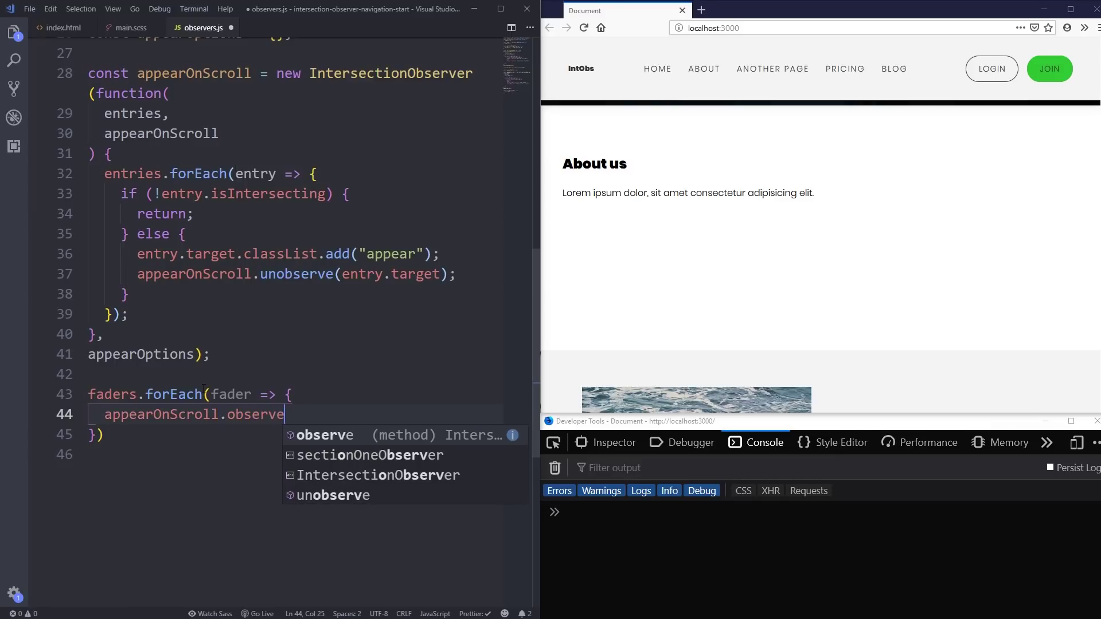
{"action": "type", "text": "(fader);"}
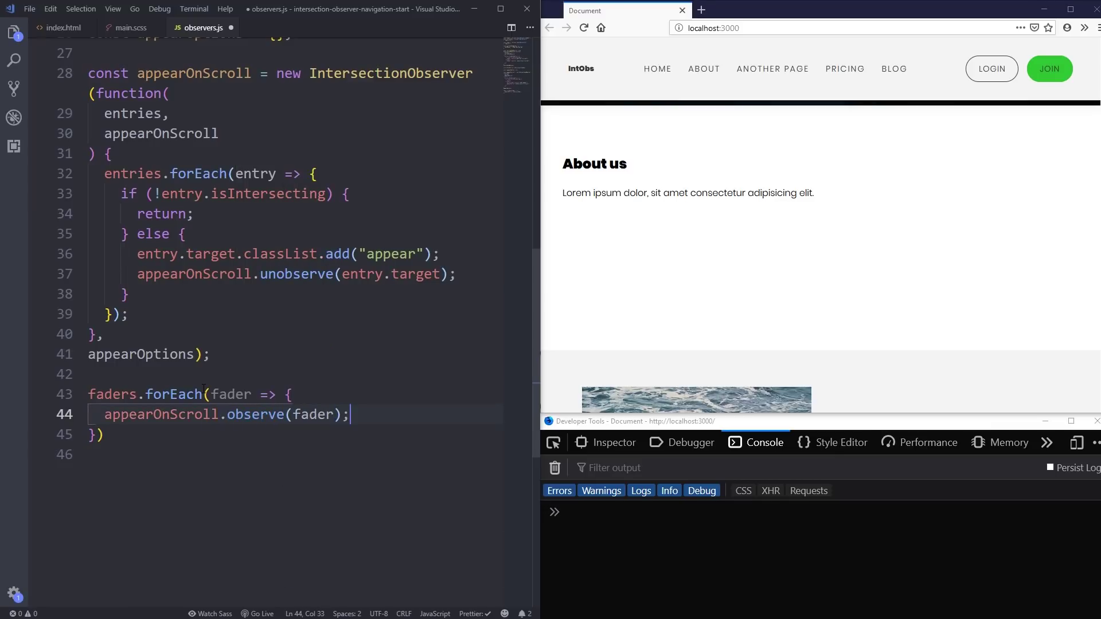
- Save observers.js and reload the Firefox page twice to test the About us column fade-in
{"action": "key", "text": "ctrl+s"}
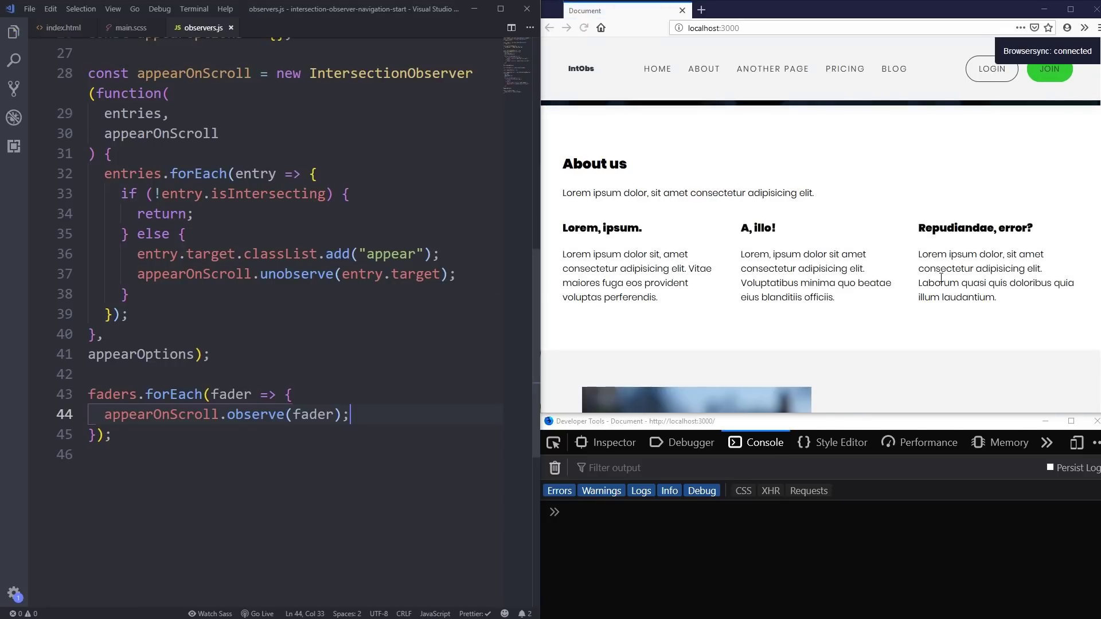
{"action": "scroll", "coordinate": [888, 337], "scroll_direction": "up", "scroll_amount": 5}
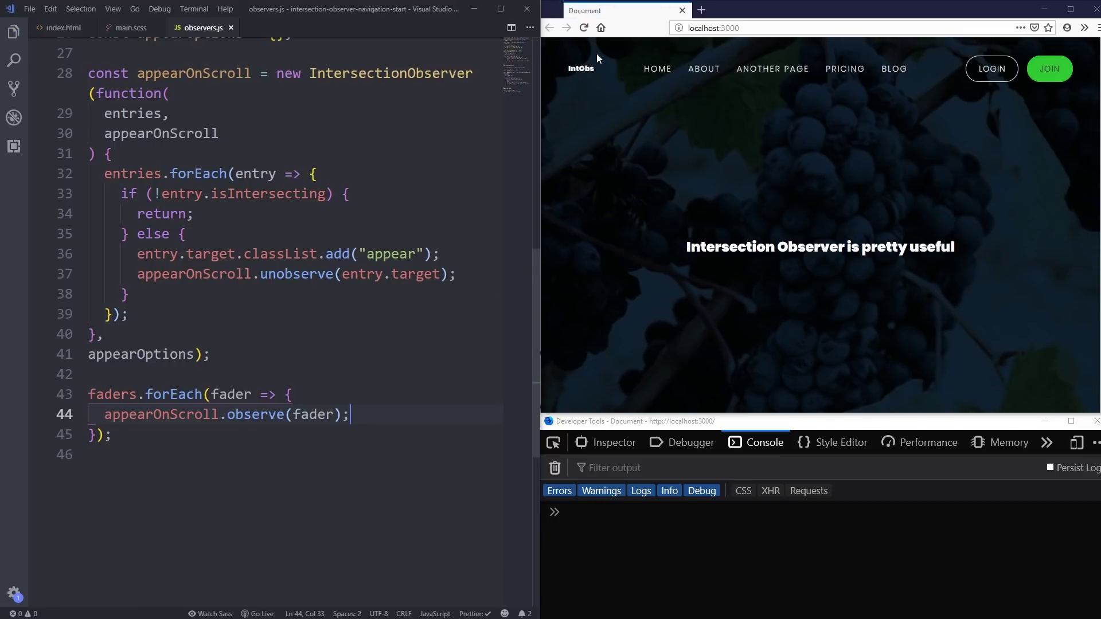
{"action": "key", "text": "F5"}
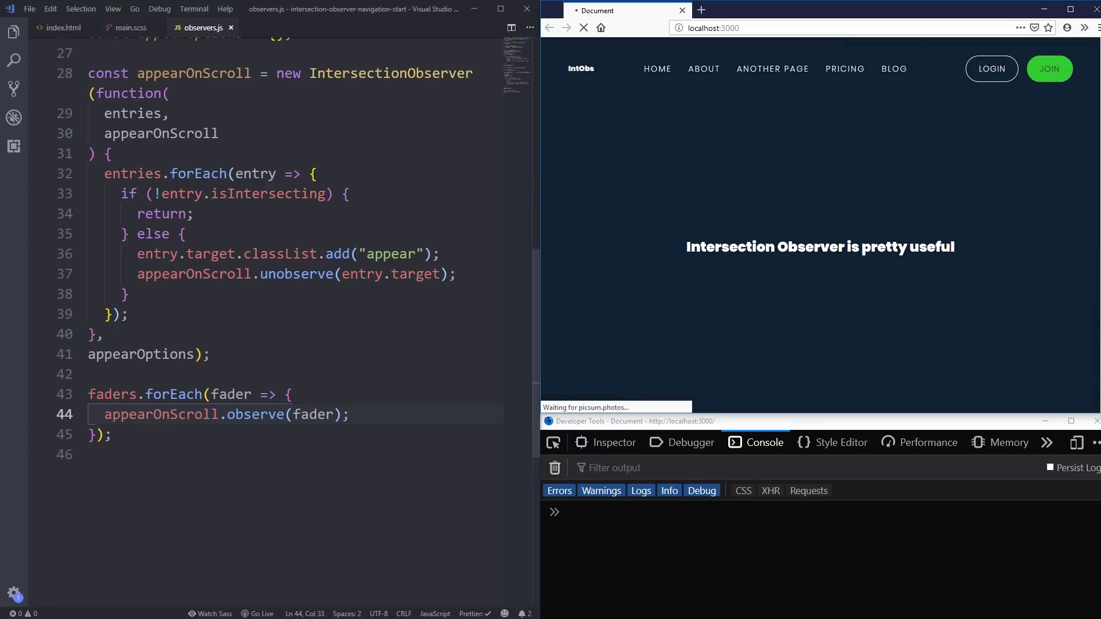
{"action": "scroll", "coordinate": [821, 258], "scroll_direction": "down", "scroll_amount": 4}
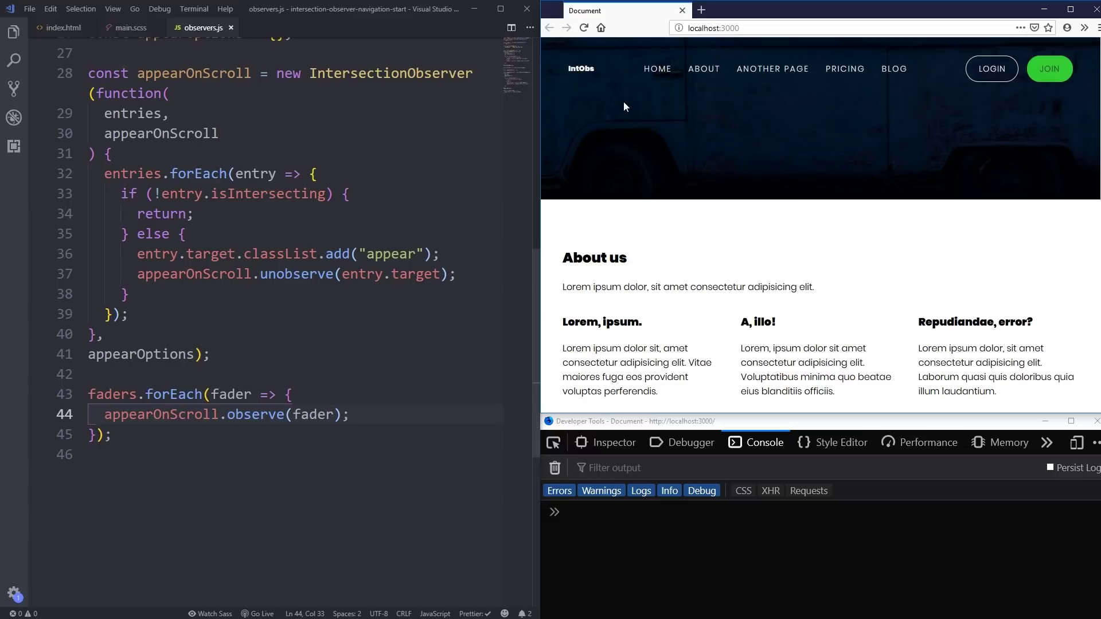
{"action": "scroll", "coordinate": [624, 101], "scroll_direction": "up", "scroll_amount": 4}
{"action": "key", "text": "F5"}
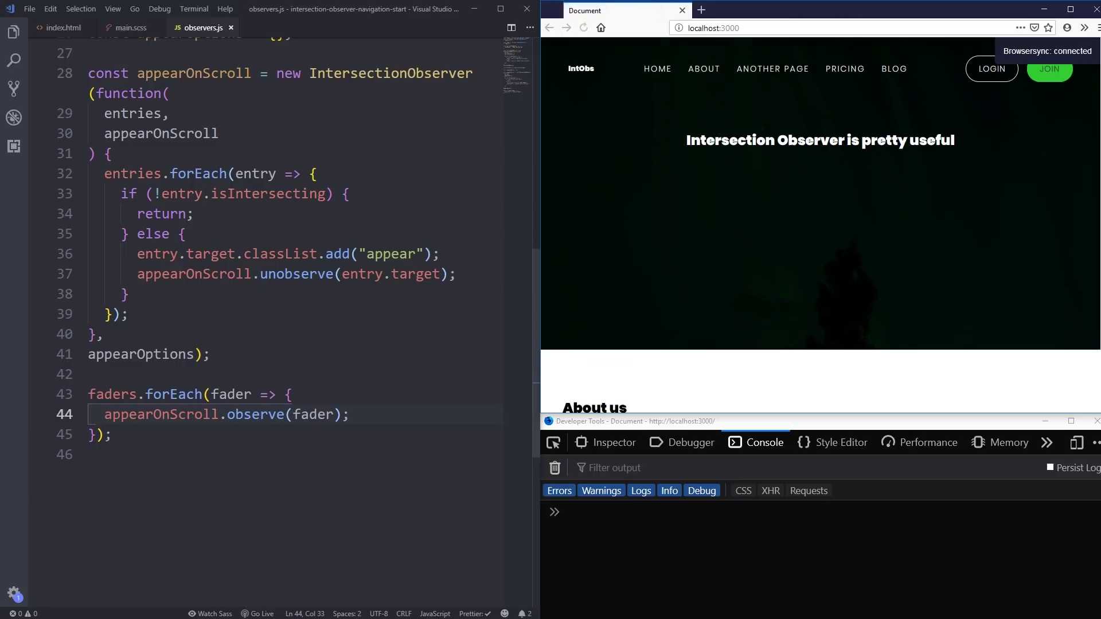
{"action": "scroll", "coordinate": [565, 81], "scroll_direction": "down", "scroll_amount": 3}
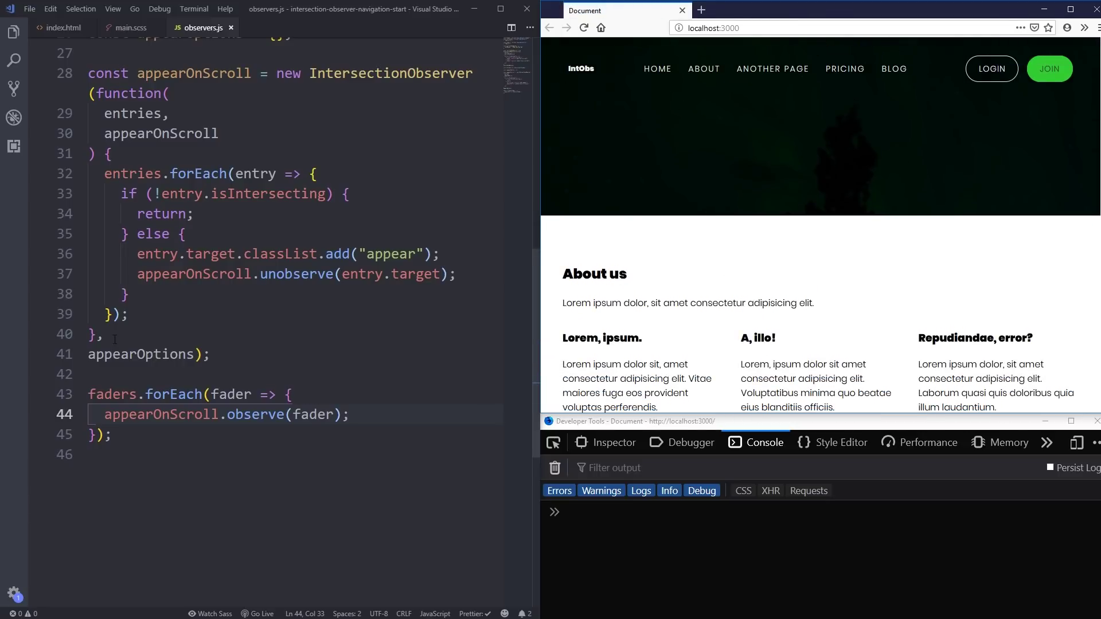
- Add 'threshold: 1' inside the empty appearOptions object on line 26 and save
{"action": "double_click", "coordinate": [138, 353]}
{"action": "scroll", "coordinate": [315, 394], "scroll_direction": "up", "scroll_amount": 1}
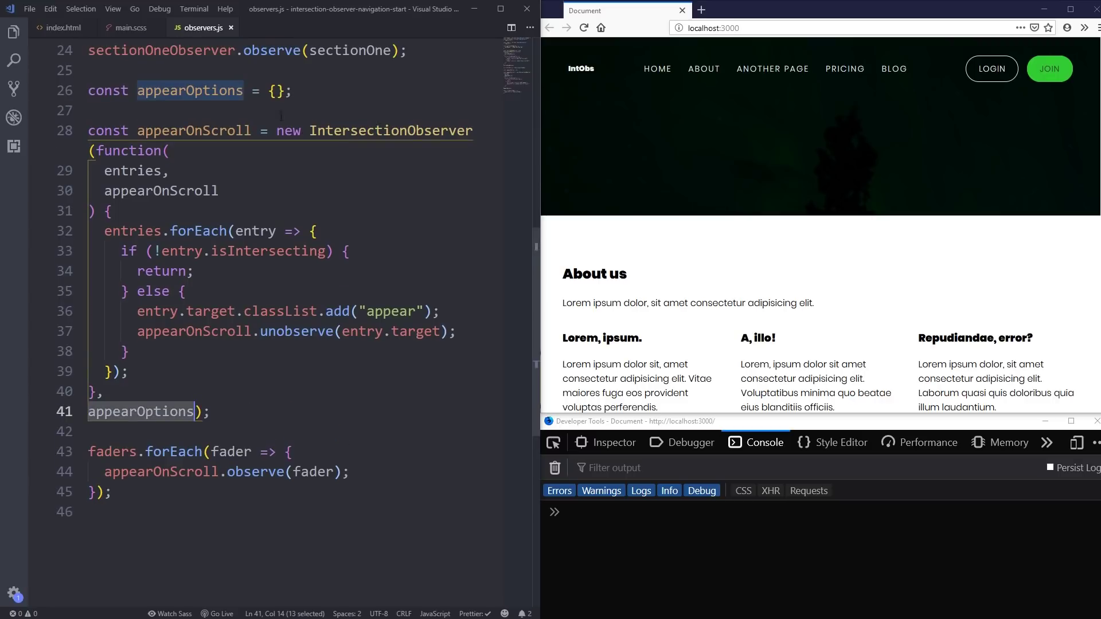
{"action": "left_click", "coordinate": [277, 91]}
{"action": "key", "text": "Return"}
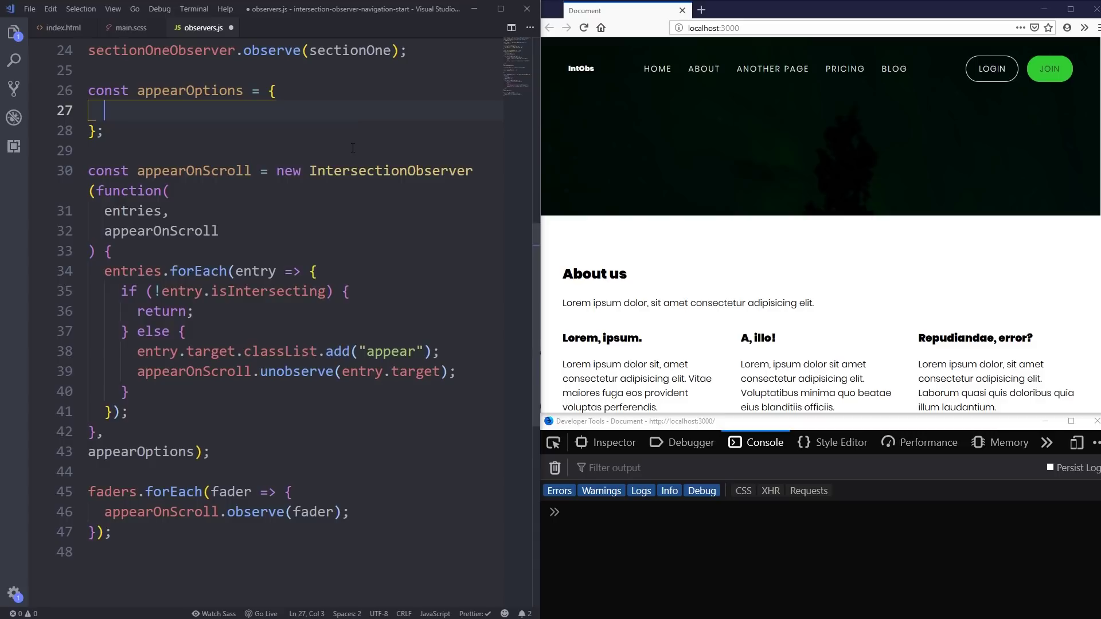
{"action": "type", "text": "threshold:"}
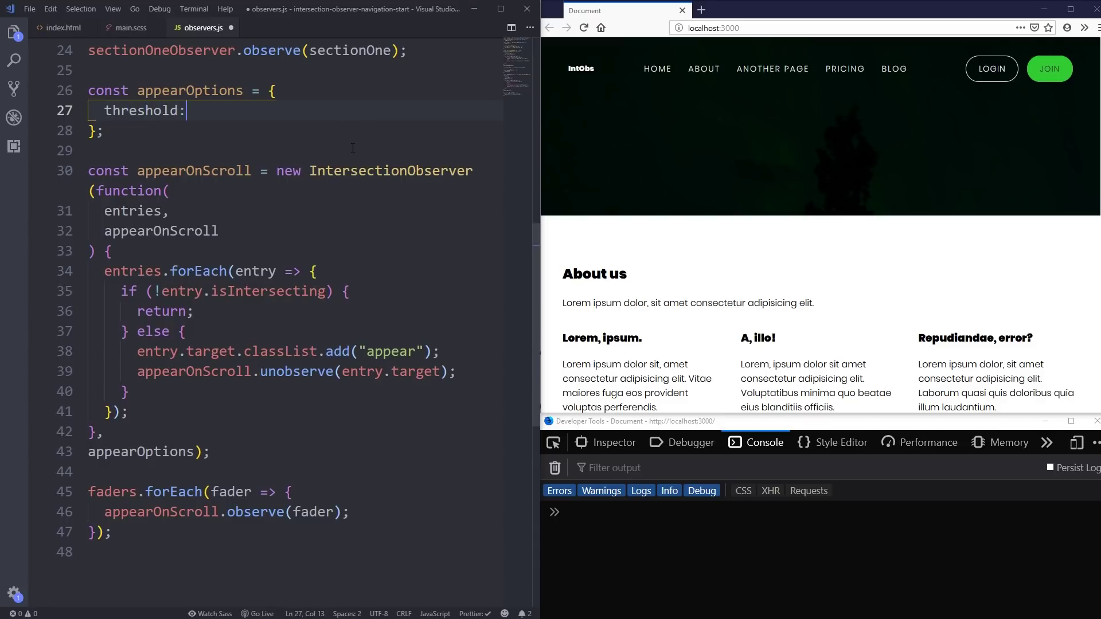
{"action": "type", "text": " 1;"}
{"action": "scroll", "coordinate": [667, 352], "scroll_direction": "down", "scroll_amount": 1}
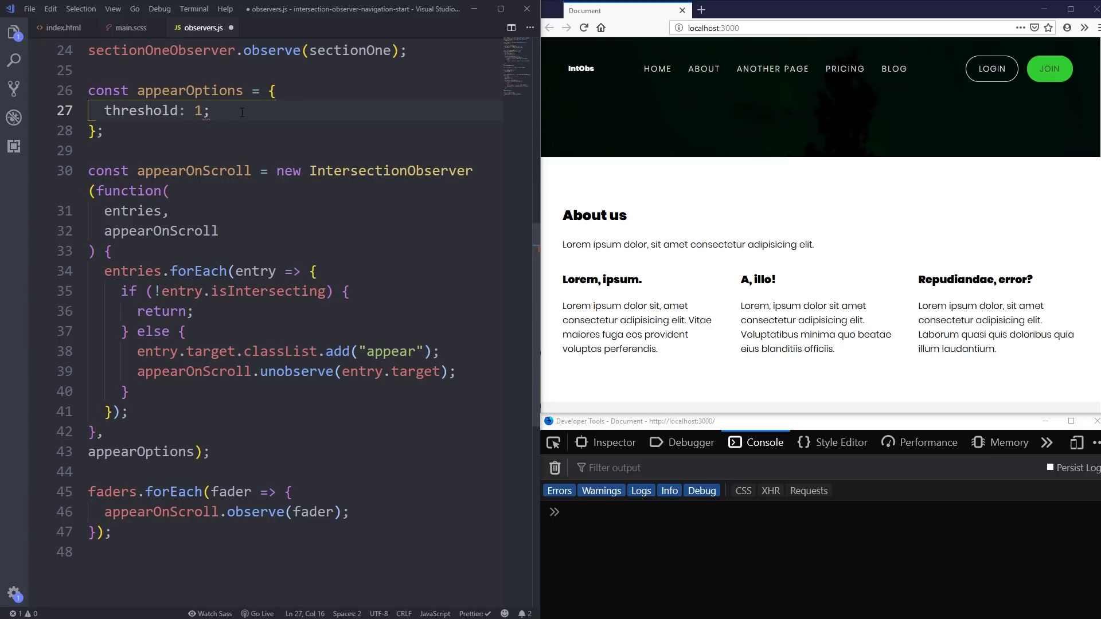
{"action": "key", "text": "BackSpace"}
{"action": "type", "text": ","}
{"action": "key", "text": "ctrl+s"}
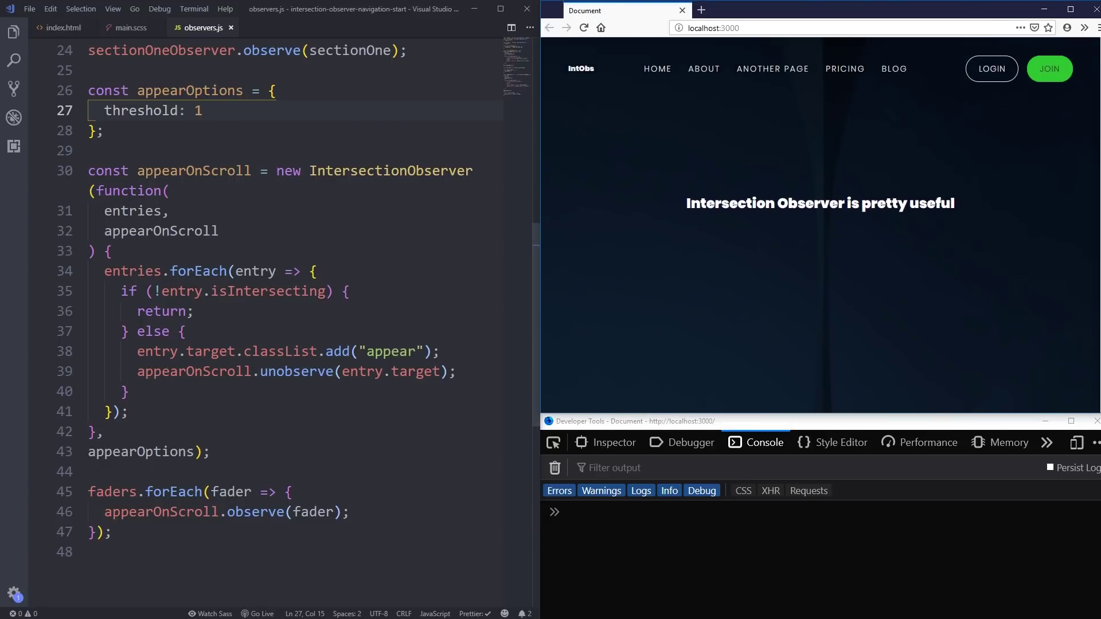
{"action": "scroll", "coordinate": [821, 286], "scroll_direction": "down", "scroll_amount": 3}
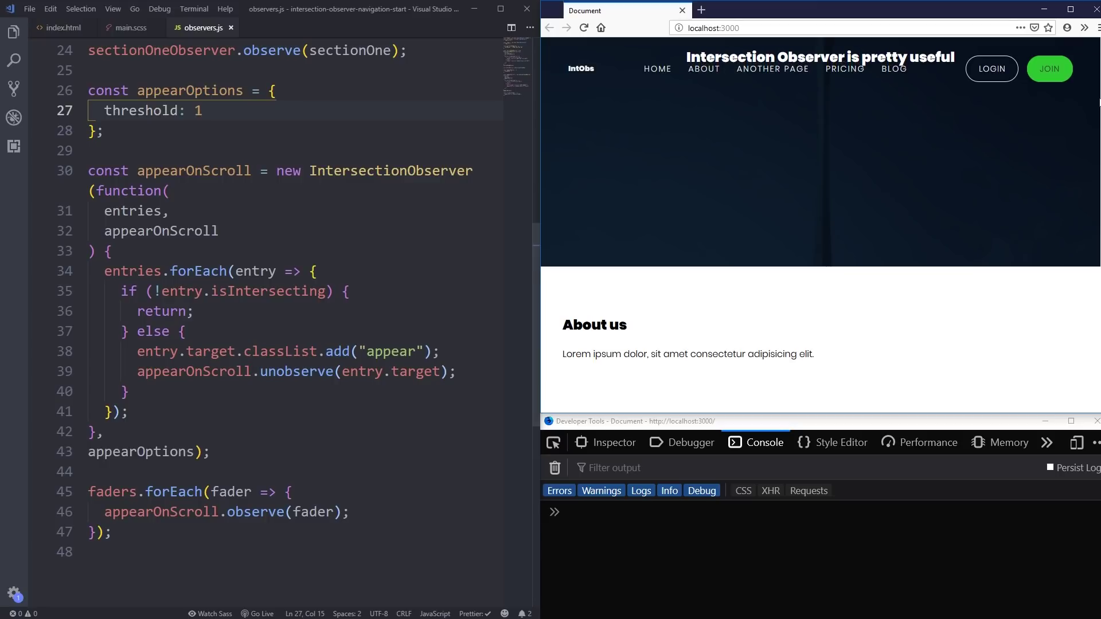
{"action": "left_click_drag", "start_coordinate": [1098, 101], "coordinate": [1097, 112]}
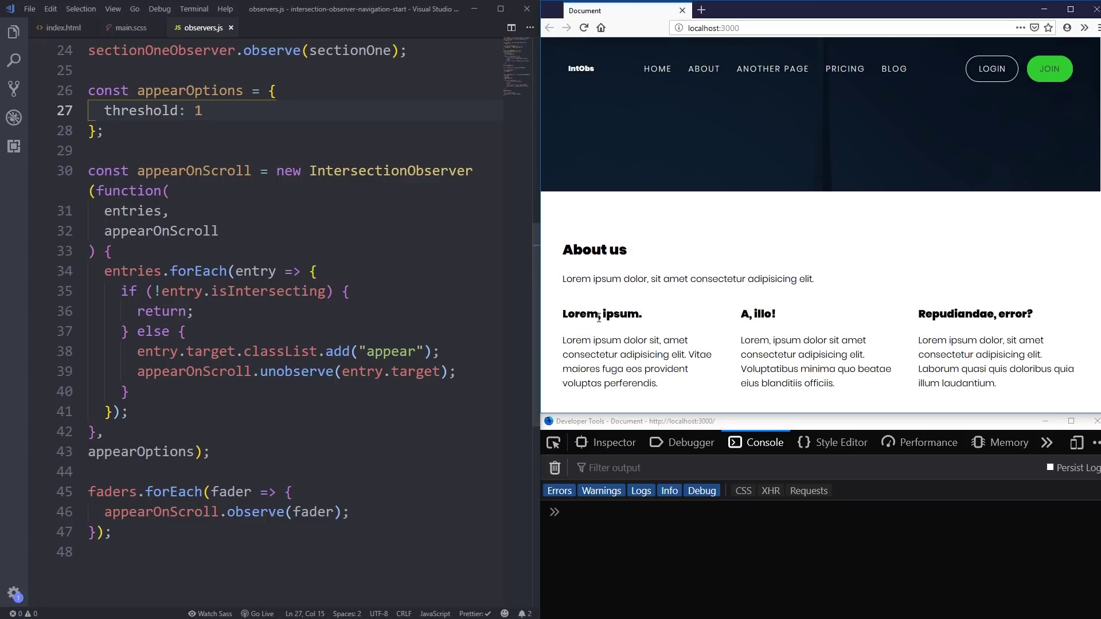
- Scroll the page to see the About us columns fade in, then add a comma after 'threshold: 1'
{"action": "left_click_drag", "start_coordinate": [600, 317], "coordinate": [819, 364]}
{"action": "left_click", "coordinate": [968, 366]}
{"action": "left_click", "coordinate": [229, 121]}
{"action": "type", "text": ","}
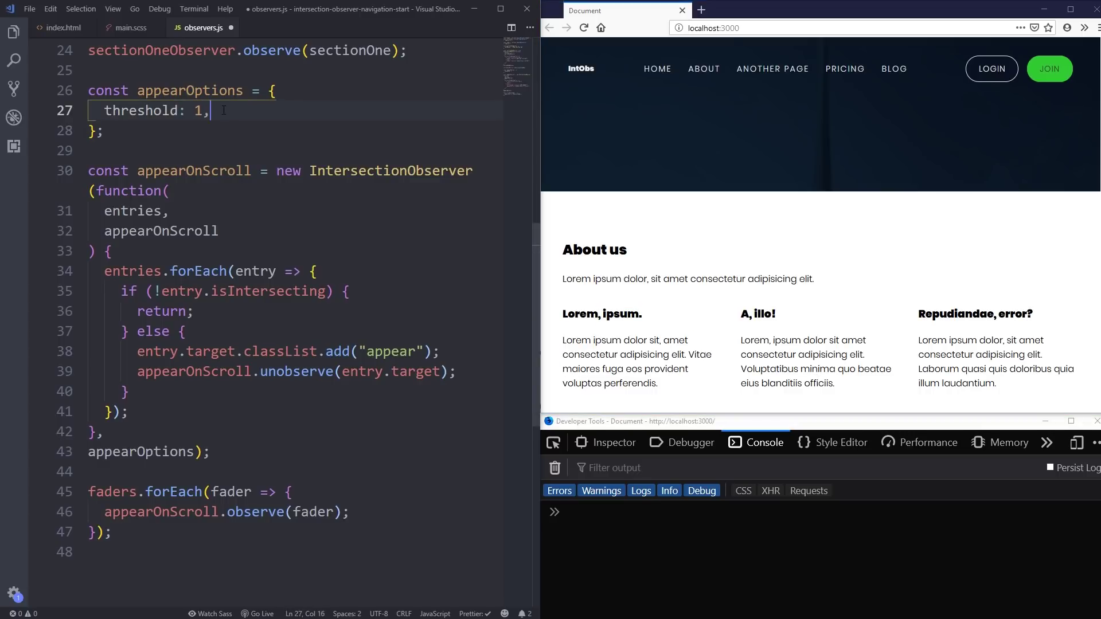
- Start a rootMargin property on a new line below 'threshold: 1'
{"action": "key", "text": "Return"}
{"action": "type", "text": "ro"}
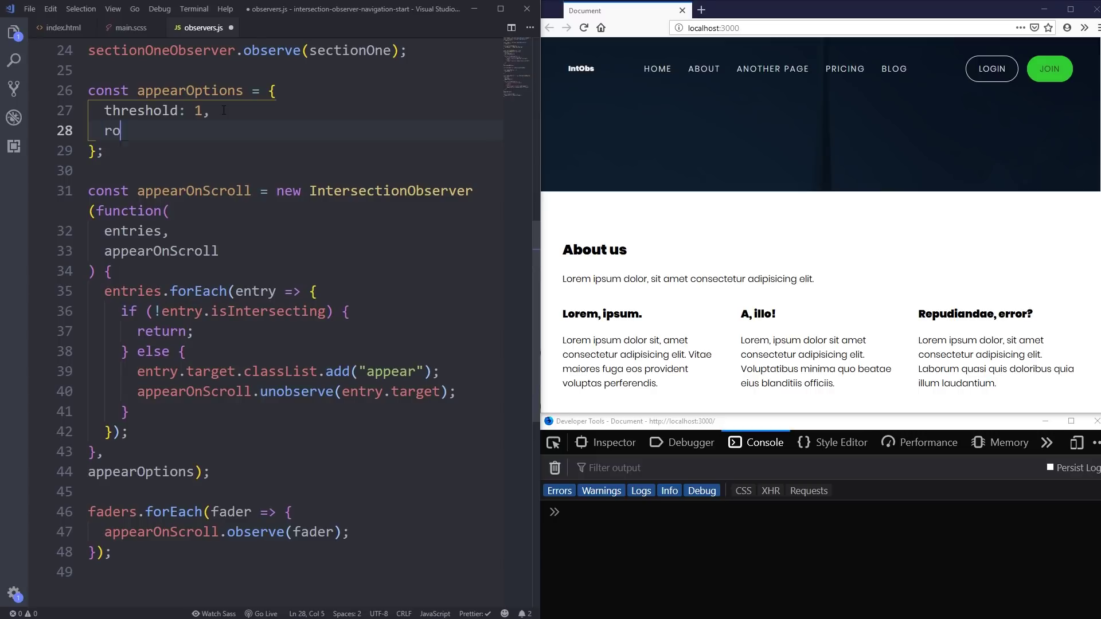
{"action": "type", "text": "otMarg"}
{"action": "key", "text": "Tab"}
{"action": "type", "text": ": "}
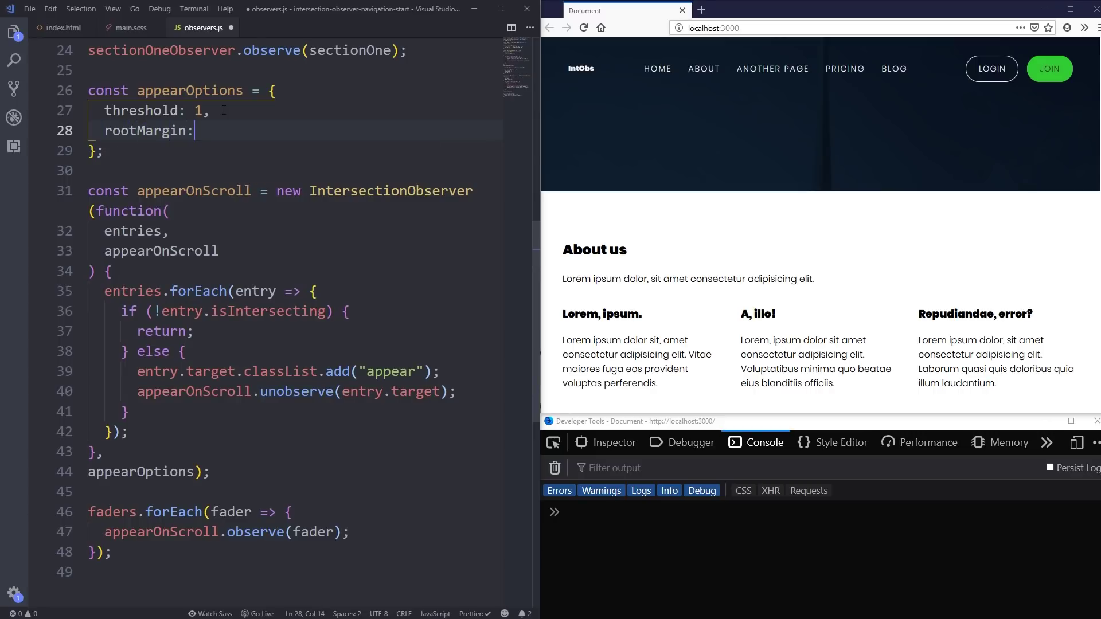
{"action": "type", "text": "\""}
{"action": "type", "text": "0px 0px "}
{"action": "type", "text": "-200px"}
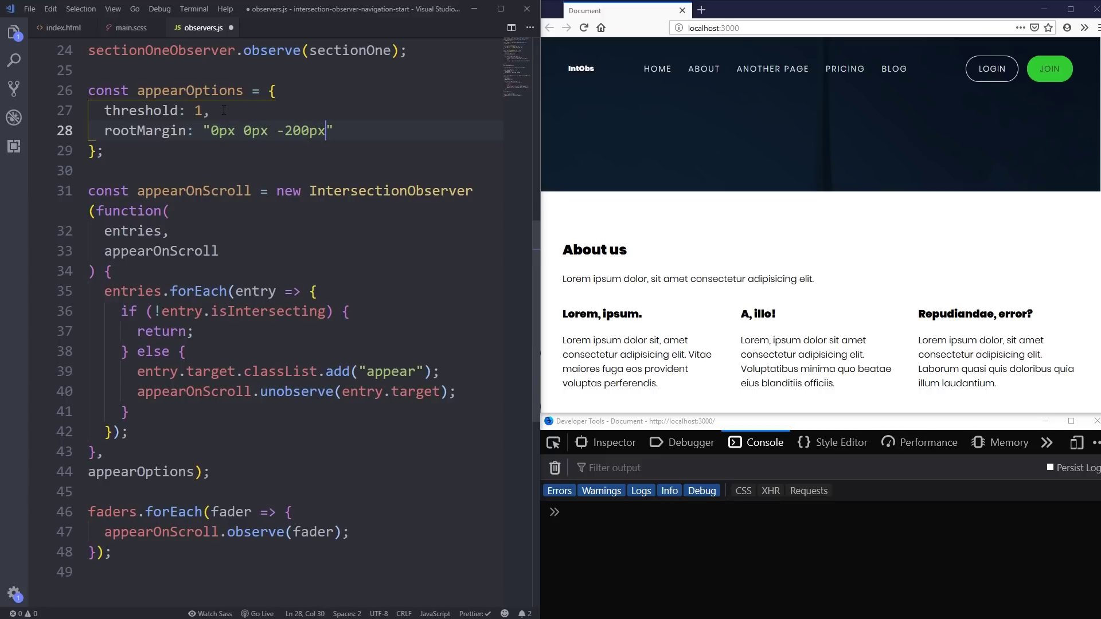
{"action": "type", "text": " 0px"}
{"action": "scroll", "coordinate": [678, 194], "scroll_direction": "up", "scroll_amount": 5}
- Save rootMargin '0px 0px -200px 0px' and watch the About us columns fade in
{"action": "left_click", "coordinate": [378, 150]}
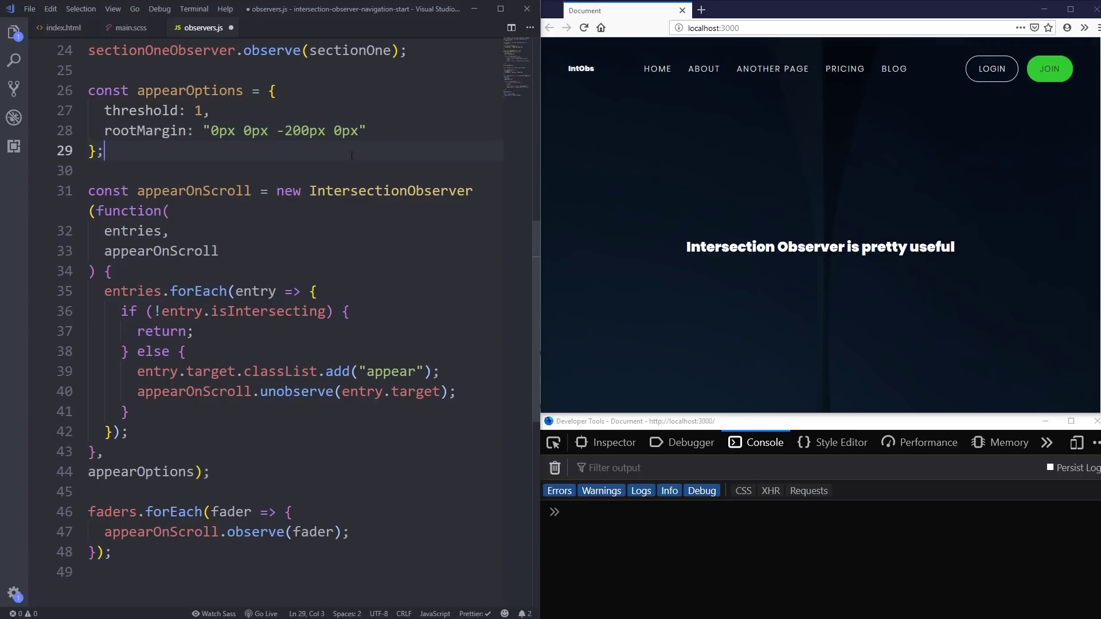
{"action": "key", "text": "ctrl+s"}
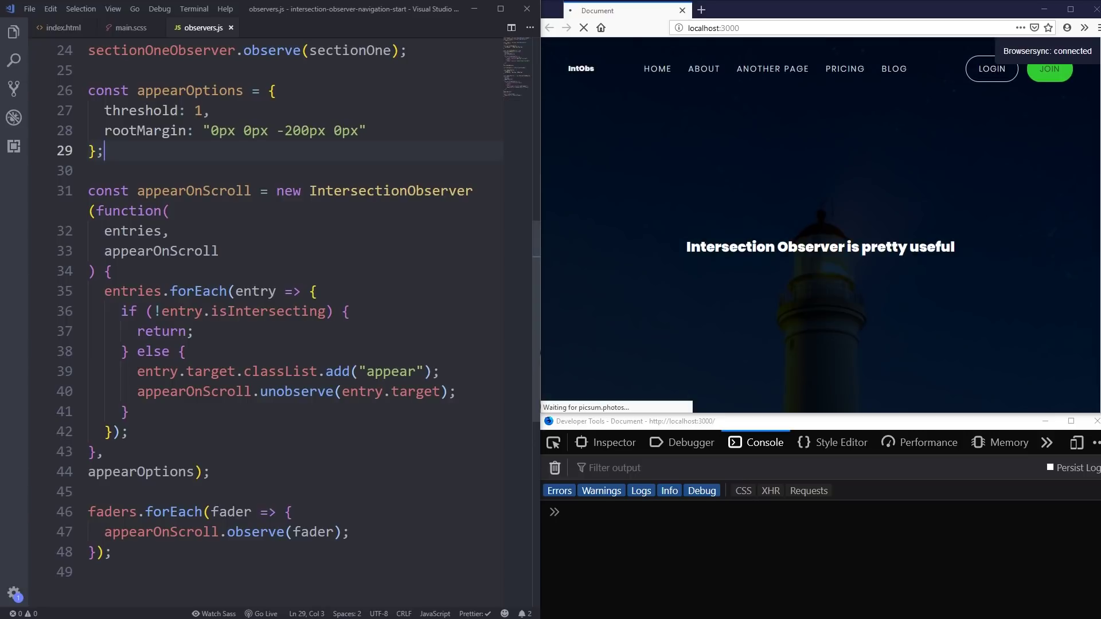
{"action": "scroll", "coordinate": [821, 224], "scroll_direction": "down", "scroll_amount": 3}
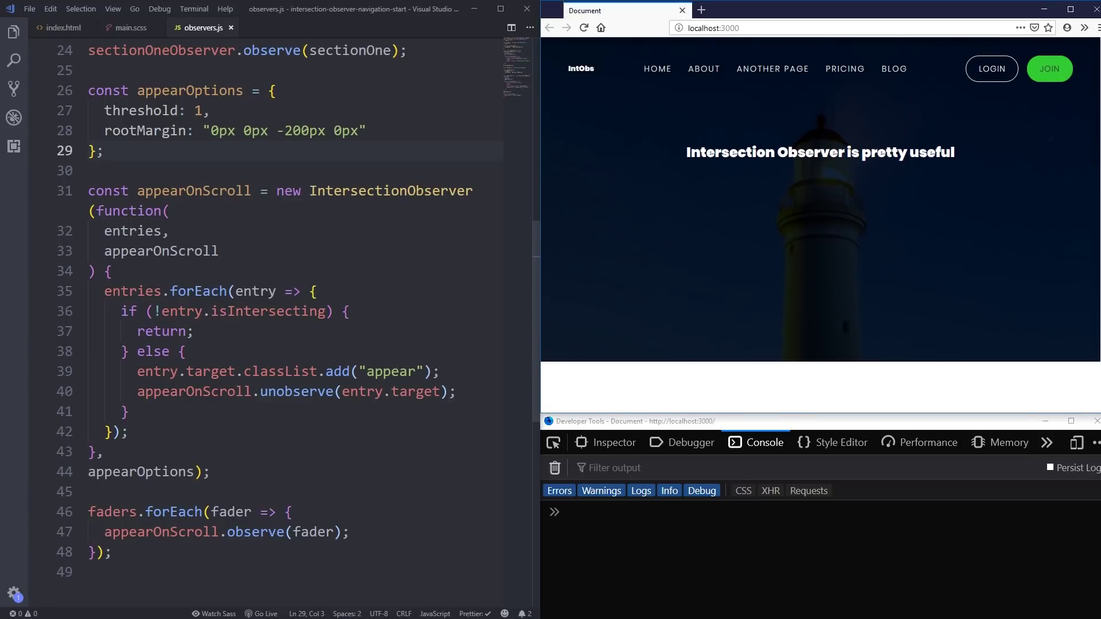
{"action": "scroll", "coordinate": [821, 224], "scroll_direction": "down", "scroll_amount": 2}
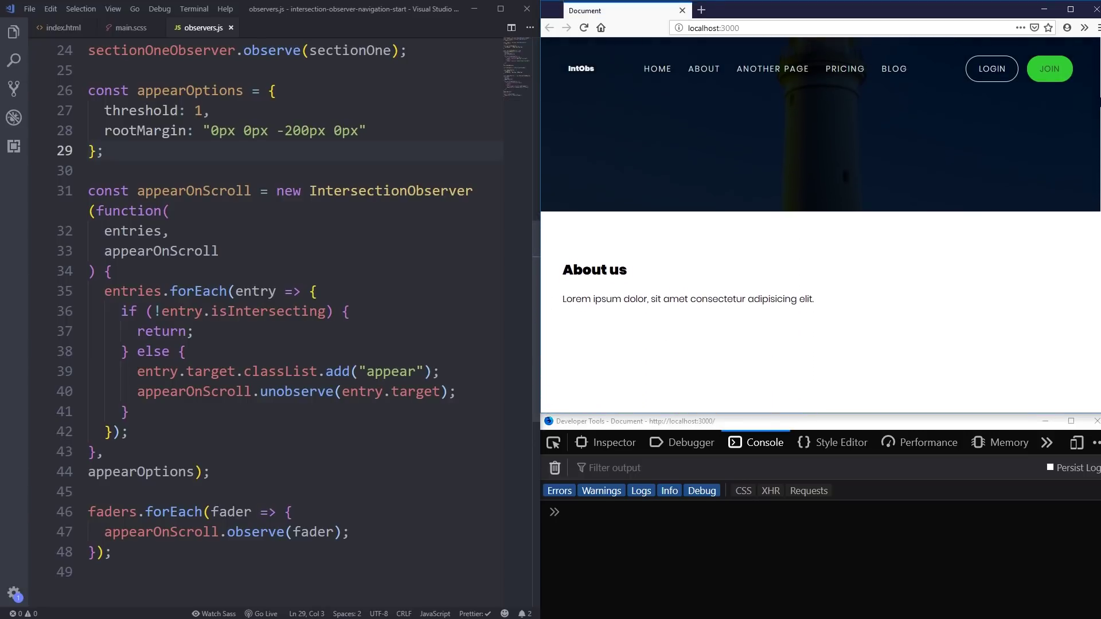
{"action": "scroll", "coordinate": [821, 258], "scroll_direction": "down", "scroll_amount": 1}
{"action": "scroll", "coordinate": [821, 259], "scroll_direction": "down", "scroll_amount": 1}
{"action": "scroll", "coordinate": [820, 258], "scroll_direction": "down", "scroll_amount": 1}
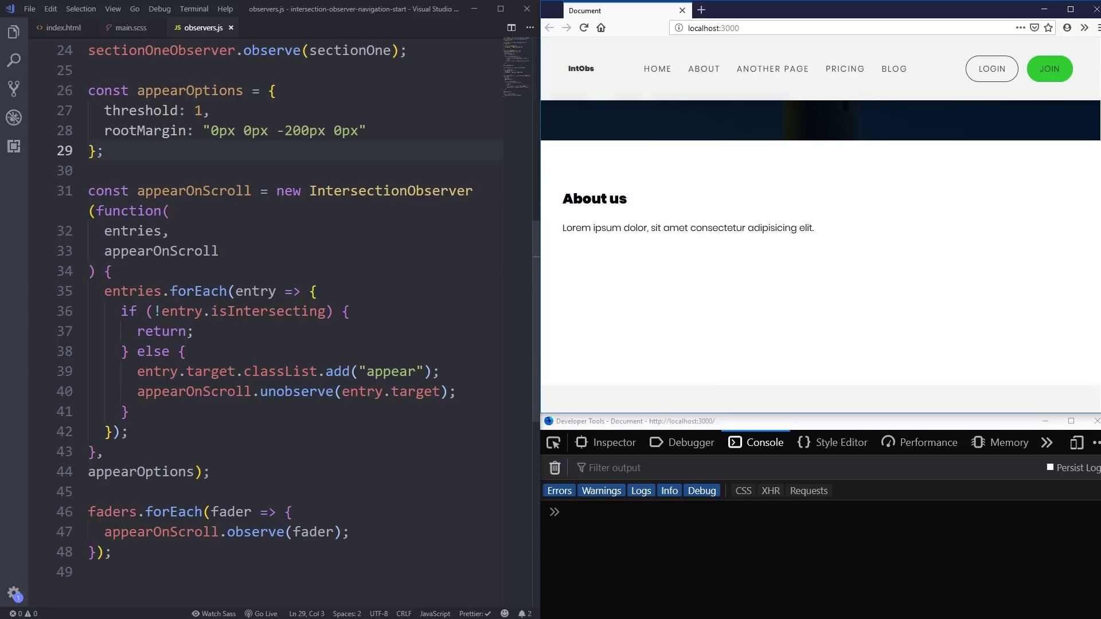
{"action": "scroll", "coordinate": [821, 258], "scroll_direction": "down", "scroll_amount": 1}
{"action": "scroll", "coordinate": [821, 259], "scroll_direction": "down", "scroll_amount": 1}
{"action": "scroll", "coordinate": [821, 258], "scroll_direction": "down", "scroll_amount": 1}
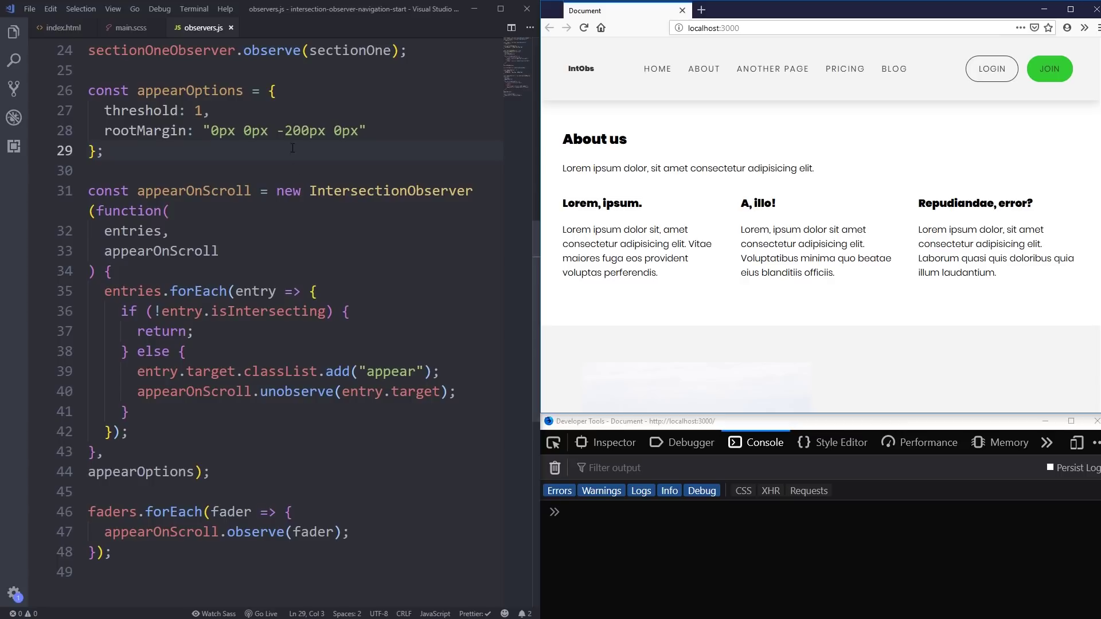
- Change the bottom root margin from -200px to -100px and save observers.js
{"action": "left_click", "coordinate": [291, 130]}
{"action": "key", "text": "BackSpace"}
{"action": "type", "text": "1"}
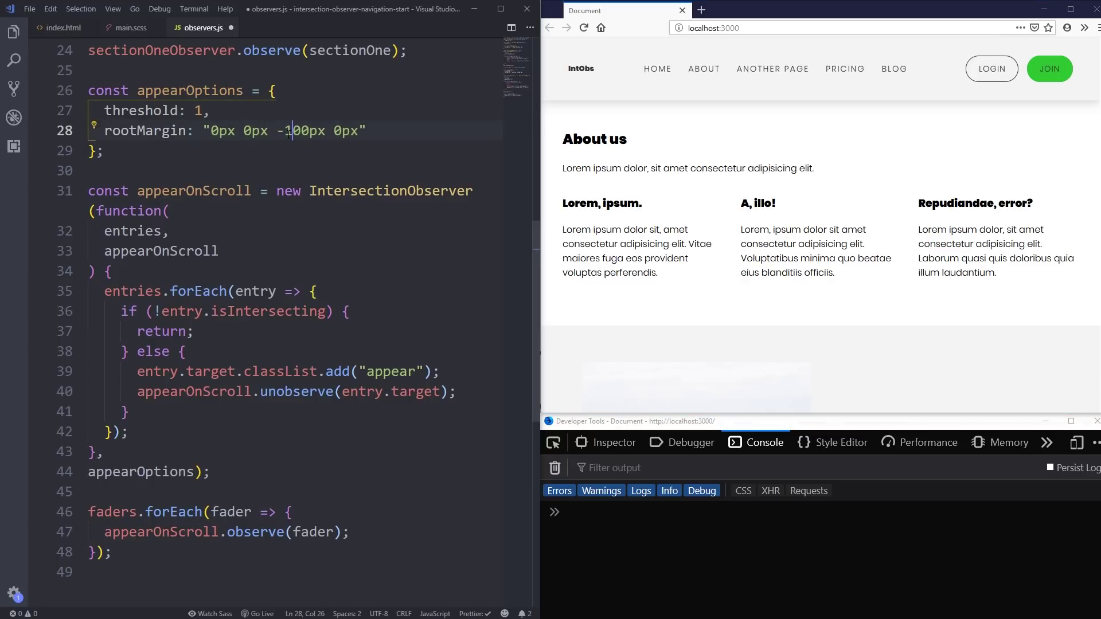
{"action": "key", "text": "ctrl+s"}
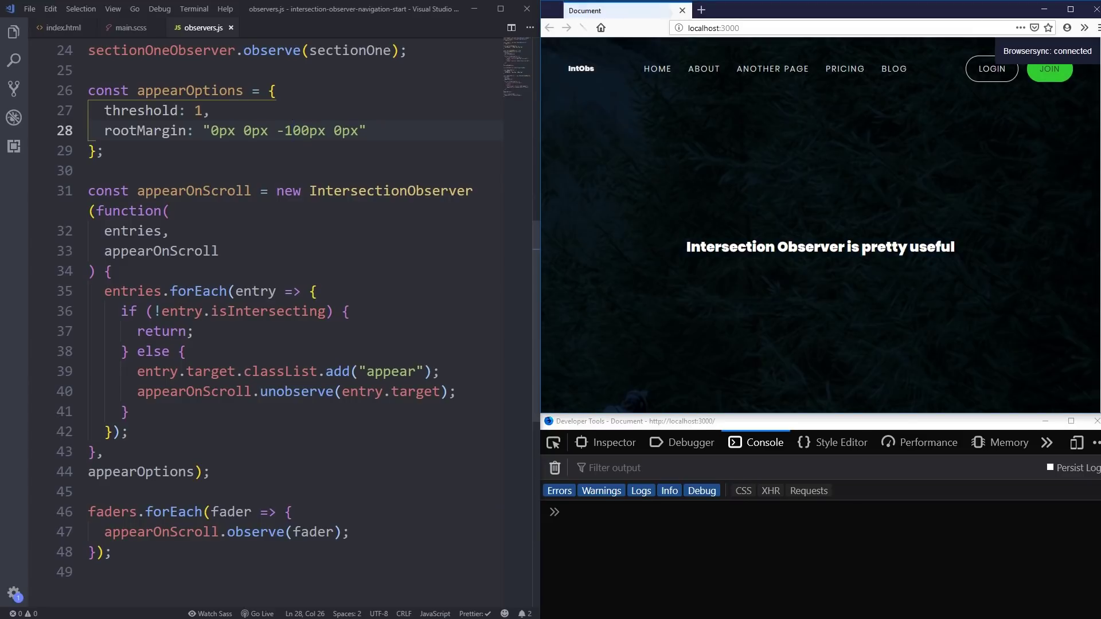
{"action": "scroll", "coordinate": [820, 224], "scroll_direction": "down", "scroll_amount": 2}
{"action": "scroll", "coordinate": [821, 223], "scroll_direction": "down", "scroll_amount": 2}
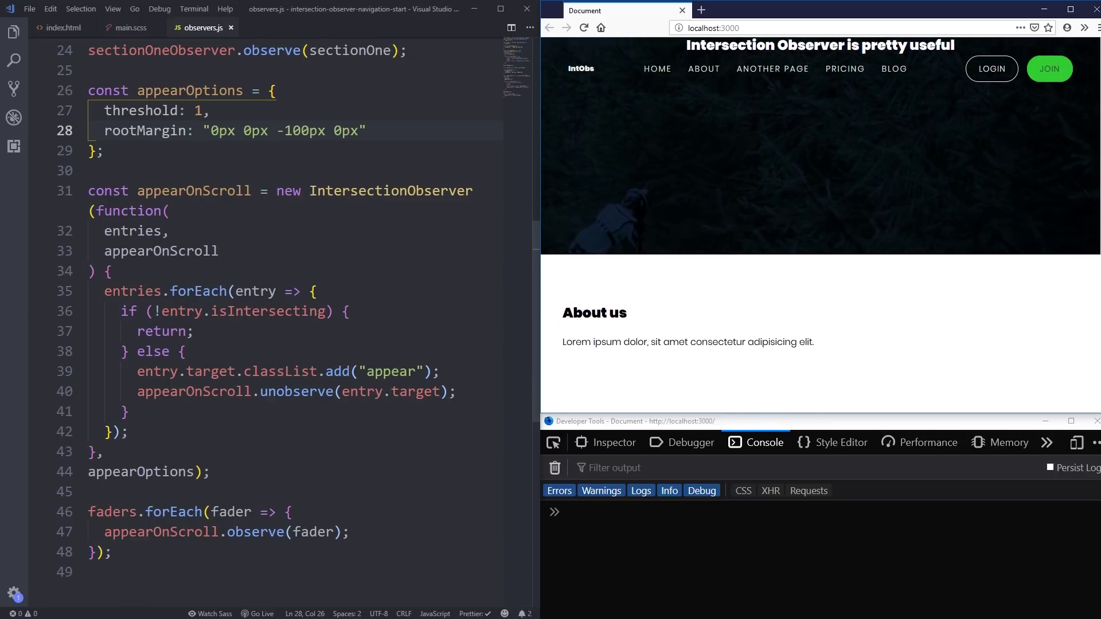
{"action": "scroll", "coordinate": [1098, 118], "scroll_direction": "down", "scroll_amount": 2}
{"action": "scroll", "coordinate": [1097, 118], "scroll_direction": "down", "scroll_amount": 2}
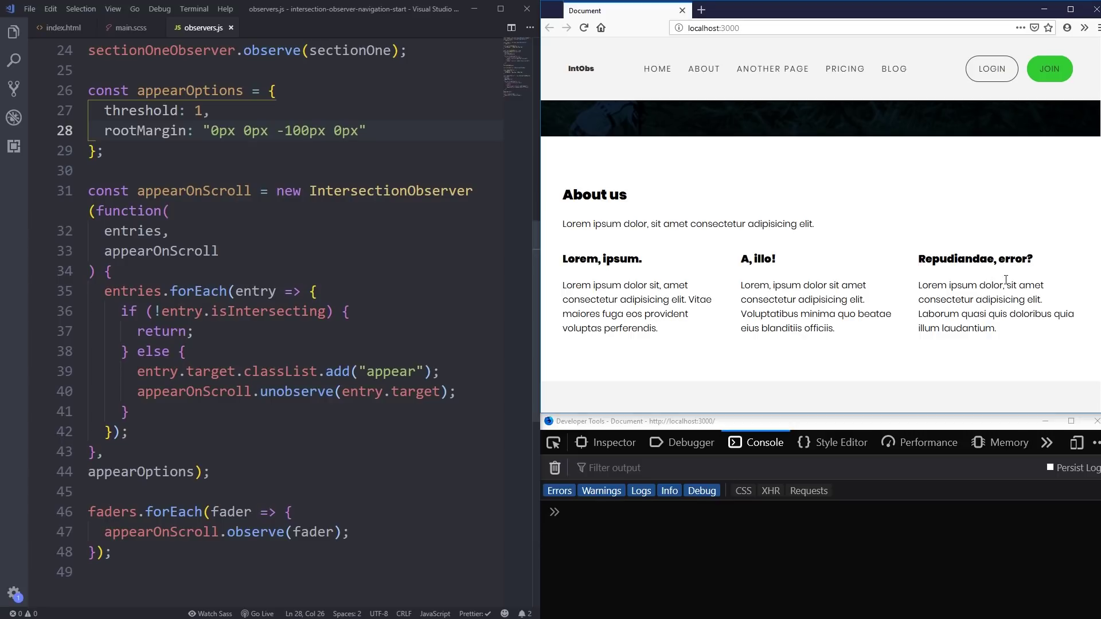
{"action": "scroll", "coordinate": [887, 338], "scroll_direction": "down", "scroll_amount": 3}
{"action": "scroll", "coordinate": [860, 318], "scroll_direction": "down", "scroll_amount": 3}
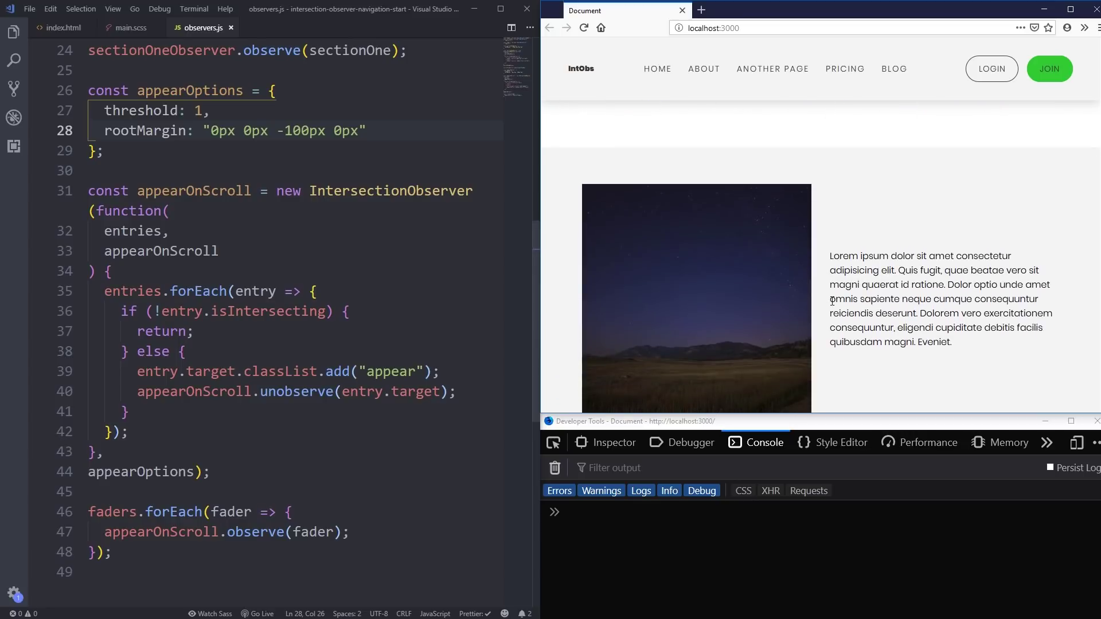
- Add 'transform: translateX(-50%)' to the .from-left rule in main.scss
{"action": "left_click", "coordinate": [126, 28]}
{"action": "scroll", "coordinate": [519, 202], "scroll_direction": "down", "scroll_amount": 5}
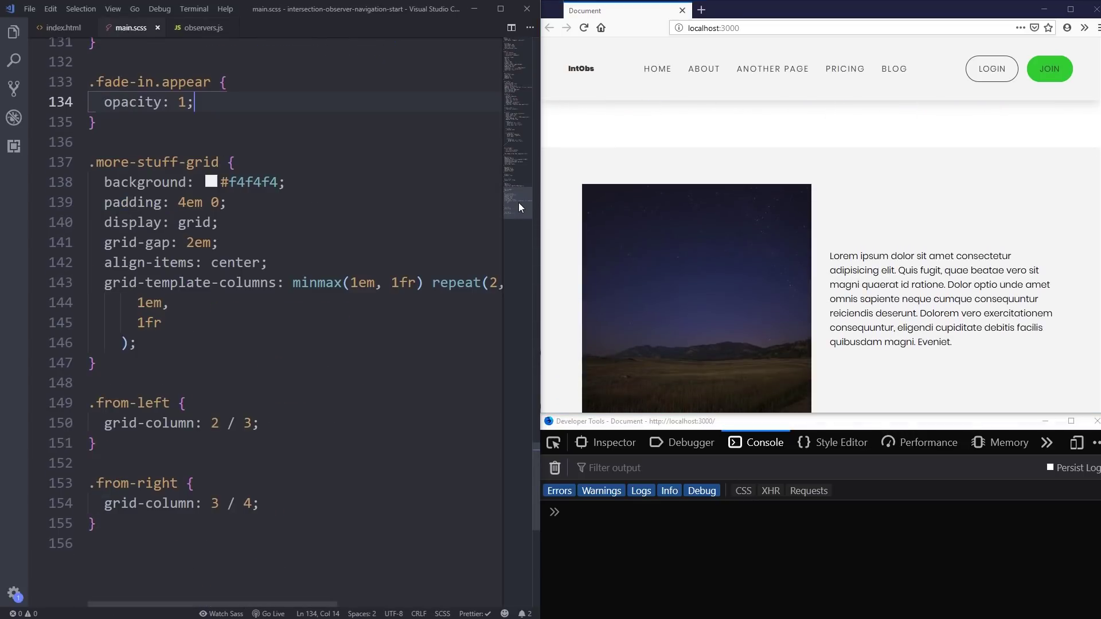
{"action": "left_click_drag", "start_coordinate": [170, 383], "coordinate": [89, 383]}
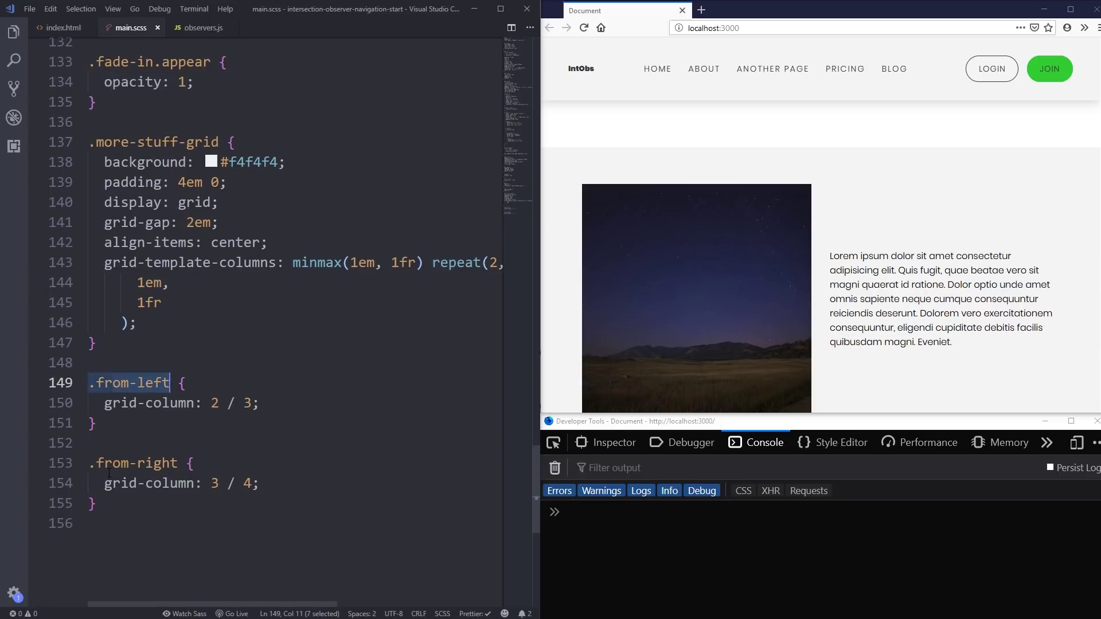
{"action": "left_click_drag", "start_coordinate": [89, 463], "coordinate": [164, 462]}
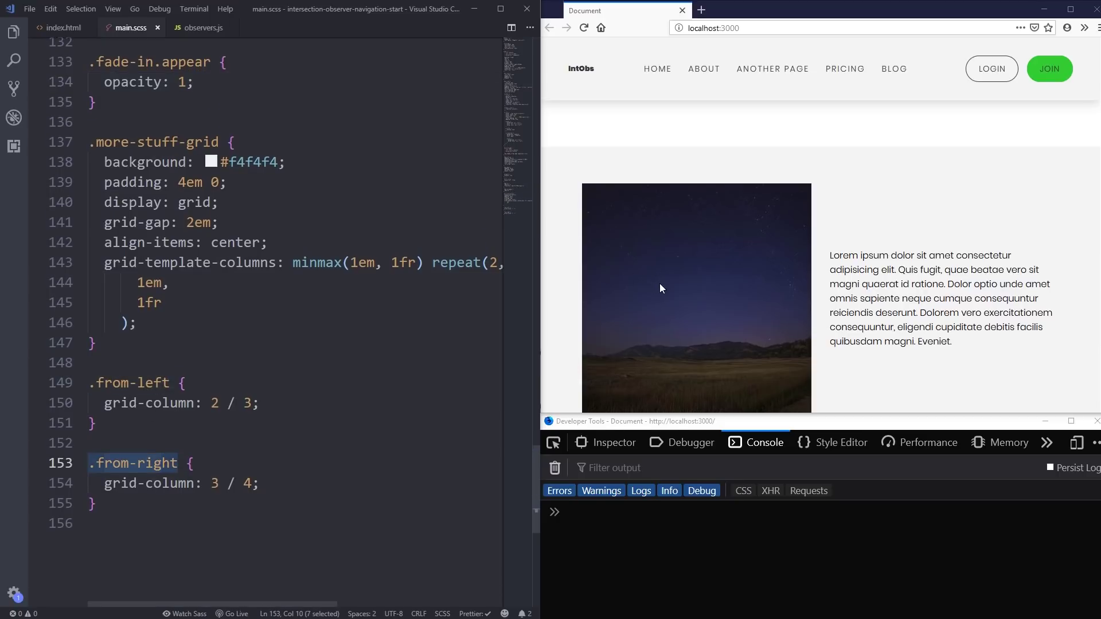
{"action": "scroll", "coordinate": [659, 283], "scroll_direction": "down", "scroll_amount": 2}
{"action": "scroll", "coordinate": [661, 278], "scroll_direction": "down", "scroll_amount": 2}
{"action": "scroll", "coordinate": [651, 359], "scroll_direction": "down", "scroll_amount": 2}
{"action": "scroll", "coordinate": [650, 360], "scroll_direction": "up", "scroll_amount": 3}
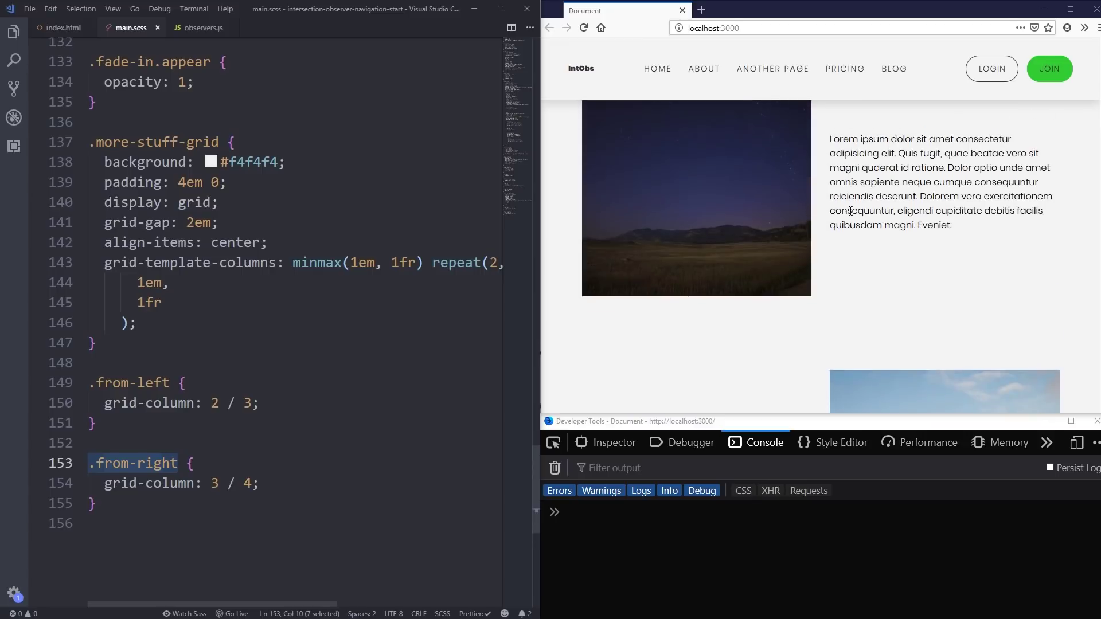
{"action": "left_click_drag", "start_coordinate": [857, 168], "coordinate": [890, 211]}
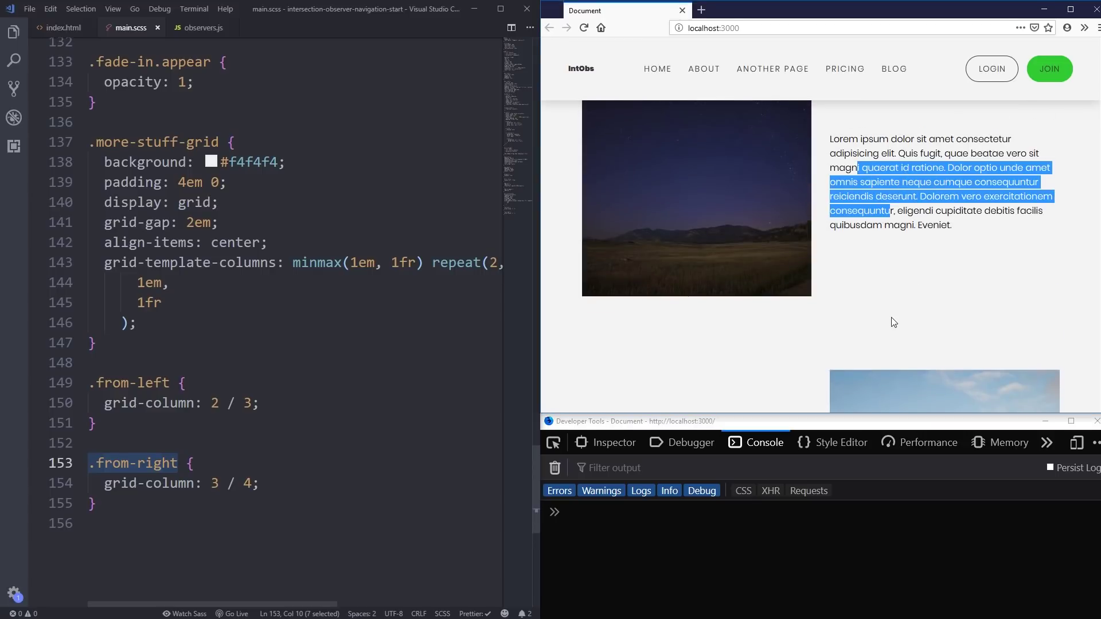
{"action": "left_click", "coordinate": [268, 391]}
{"action": "key", "text": "Down"}
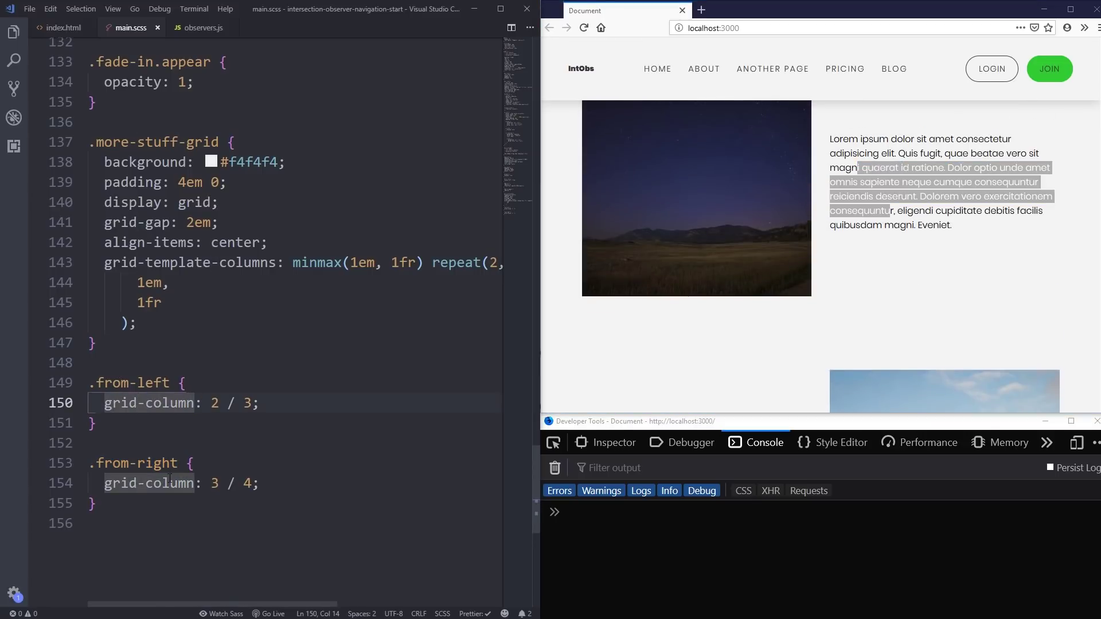
{"action": "key", "text": "Up"}
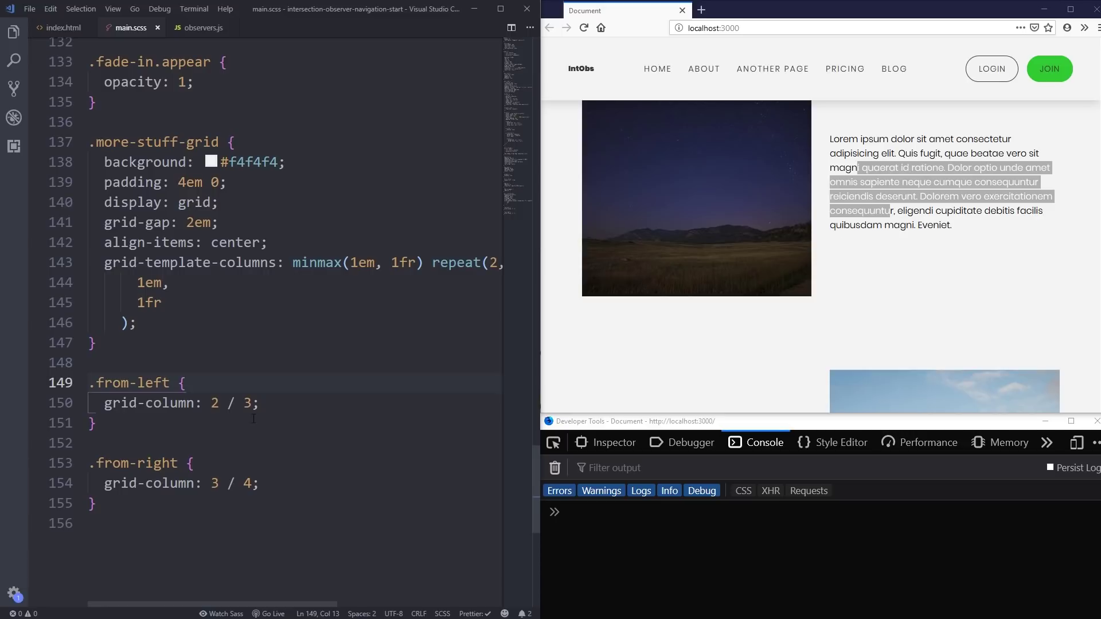
{"action": "key", "text": "Down"}
{"action": "key", "text": "Down"}
{"action": "key", "text": "Down"}
{"action": "key", "text": "Down"}
{"action": "key", "text": "Down"}
{"action": "key", "text": "End"}
{"action": "key", "text": "Up"}
{"action": "key", "text": "Up"}
{"action": "key", "text": "Up"}
{"action": "key", "text": "Return"}
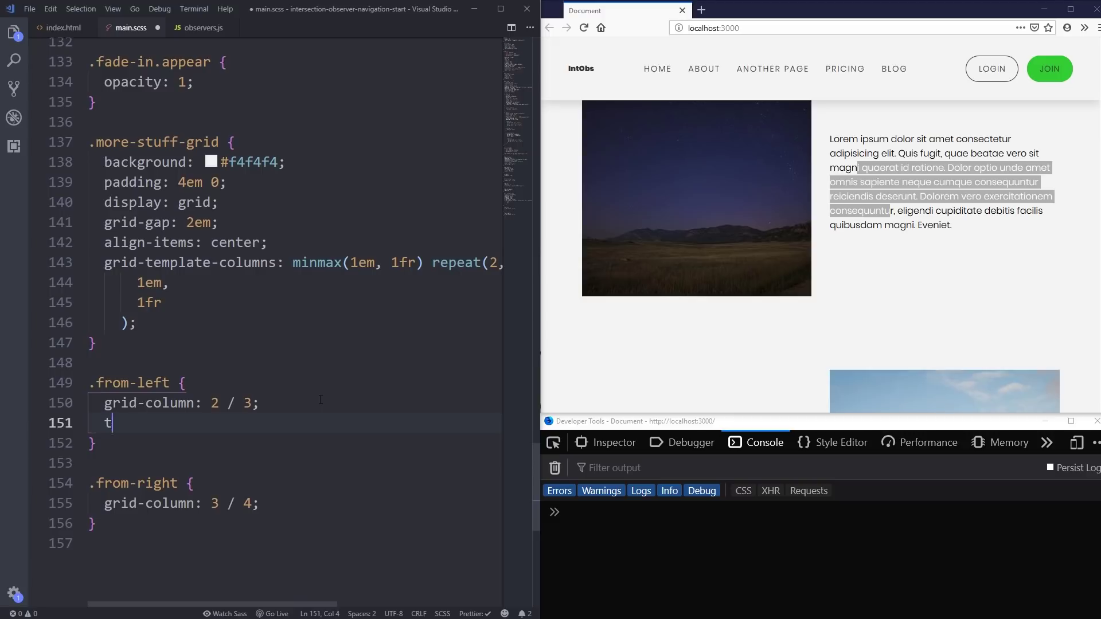
{"action": "type", "text": "ransform: tr"}
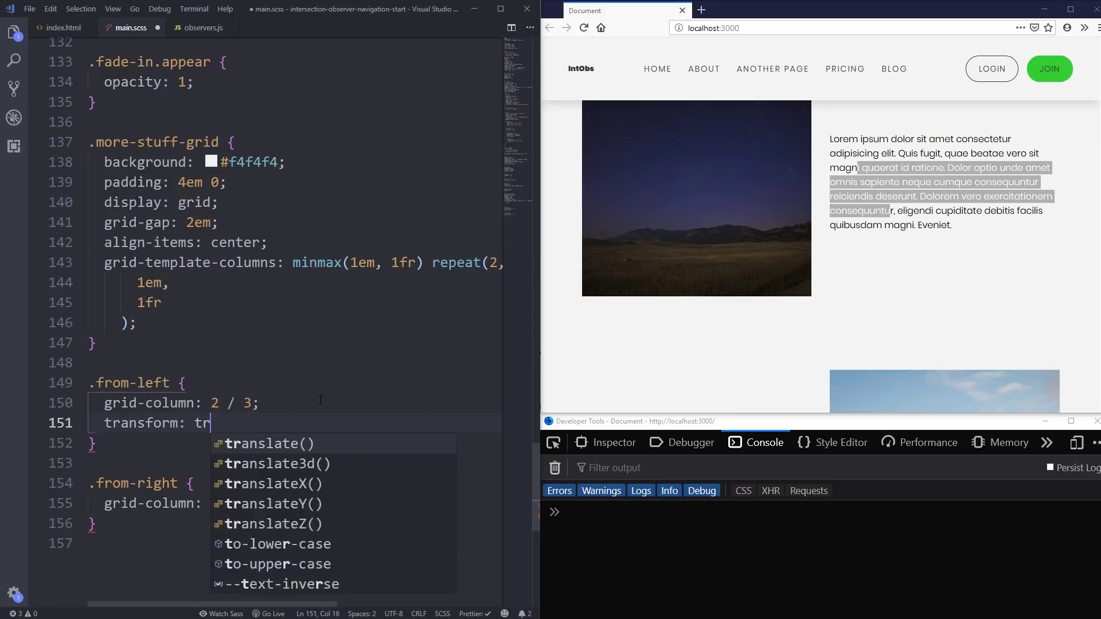
{"action": "type", "text": "anx"}
{"action": "key", "text": "BackSpace"}
{"action": "type", "text": "s"}
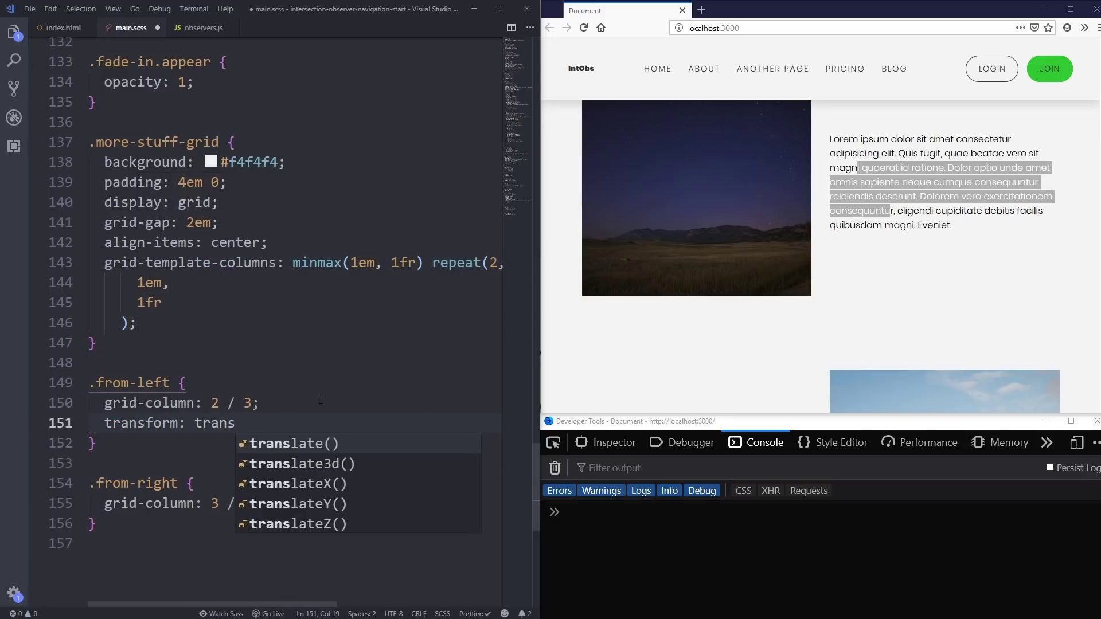
{"action": "key", "text": "Down"}
{"action": "key", "text": "Down"}
{"action": "key", "text": "Return"}
{"action": "type", "text": "-"}
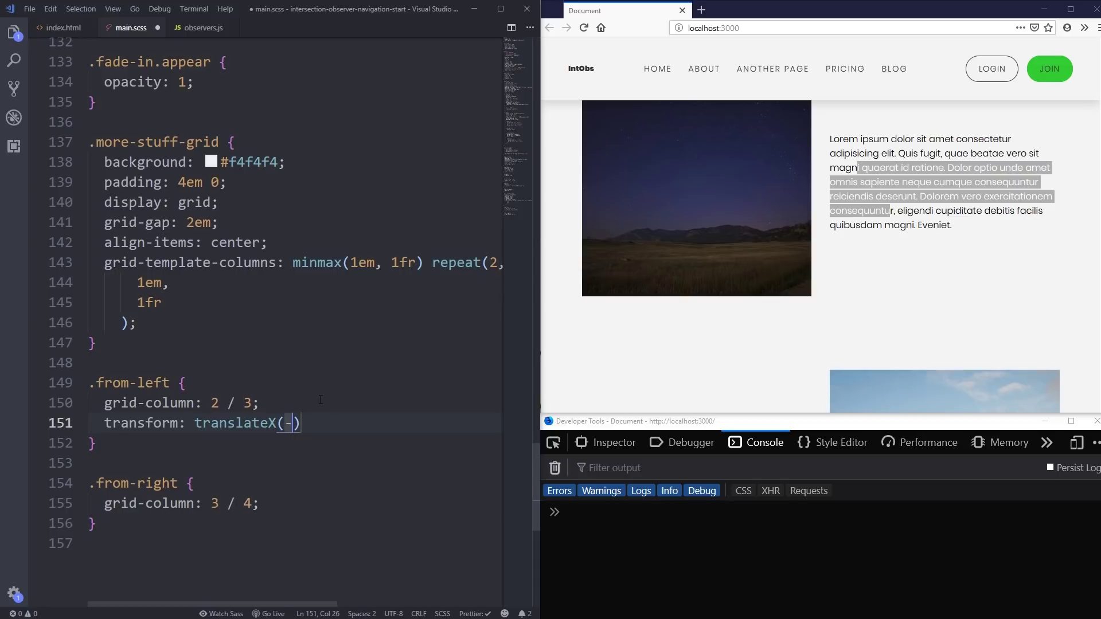
{"action": "type", "text": "50%"}
- Copy the transform into .from-right as translateX(50%) and save the stylesheet
{"action": "left_click_drag", "start_coordinate": [401, 429], "coordinate": [102, 429]}
{"action": "key", "text": "ctrl+c"}
{"action": "left_click", "coordinate": [303, 501]}
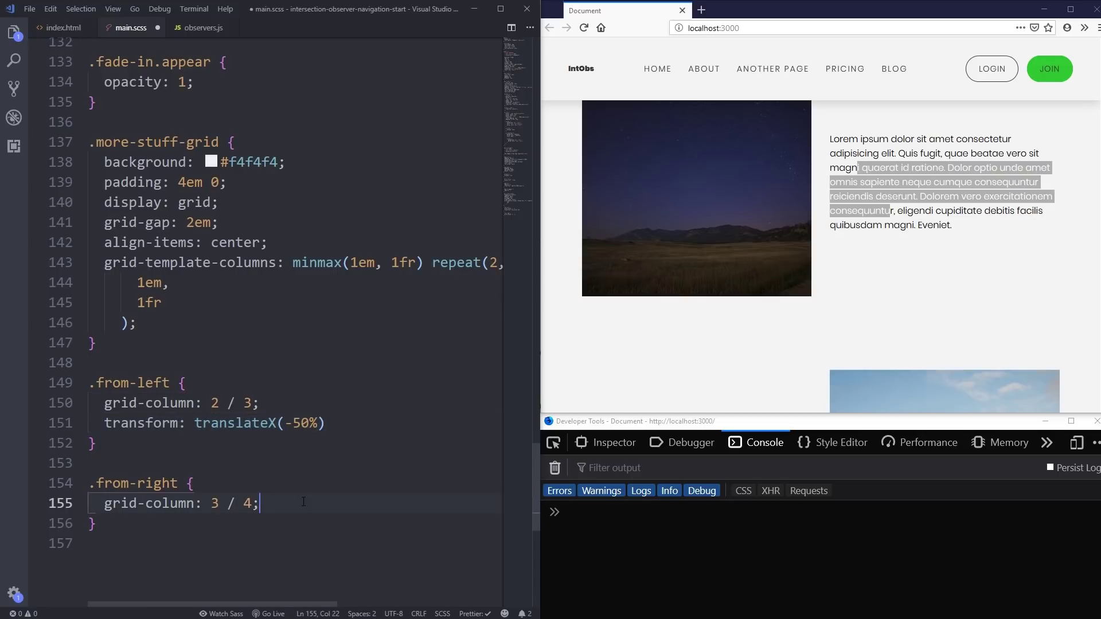
{"action": "key", "text": "Return"}
{"action": "key", "text": "ctrl+v"}
{"action": "left_click", "coordinate": [291, 522]}
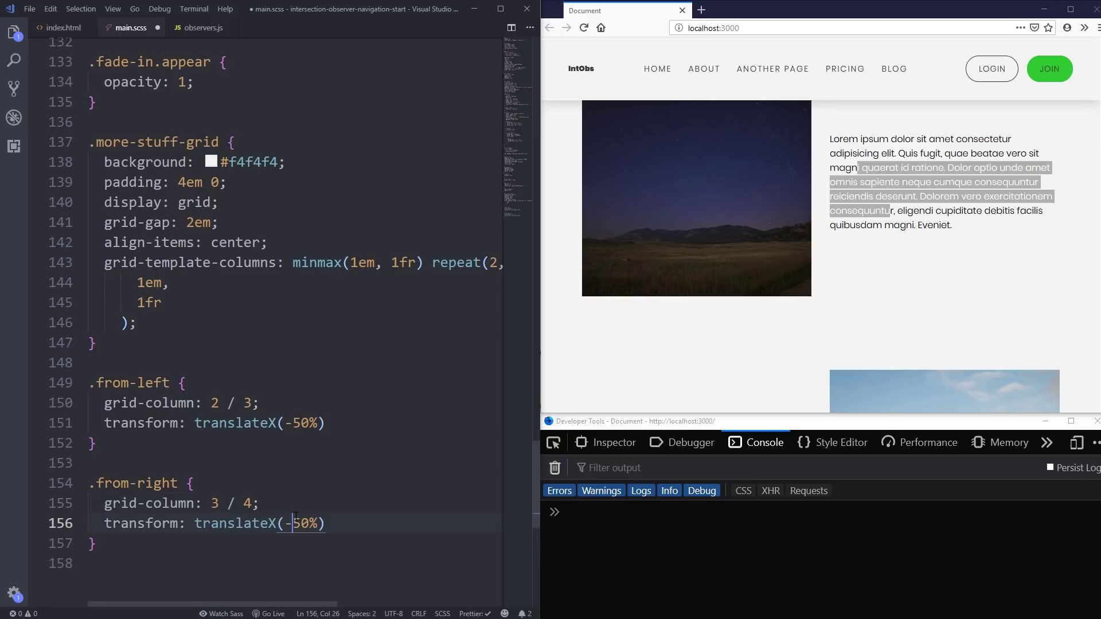
{"action": "key", "text": "BackSpace"}
{"action": "key", "text": "ctrl+s"}
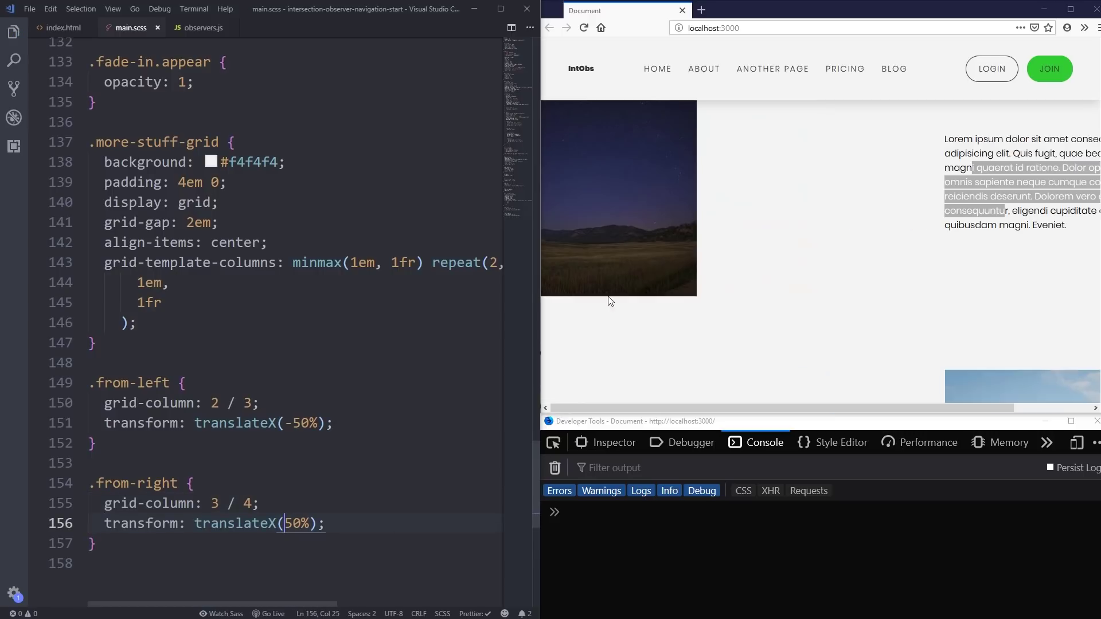
{"action": "left_click", "coordinate": [929, 406]}
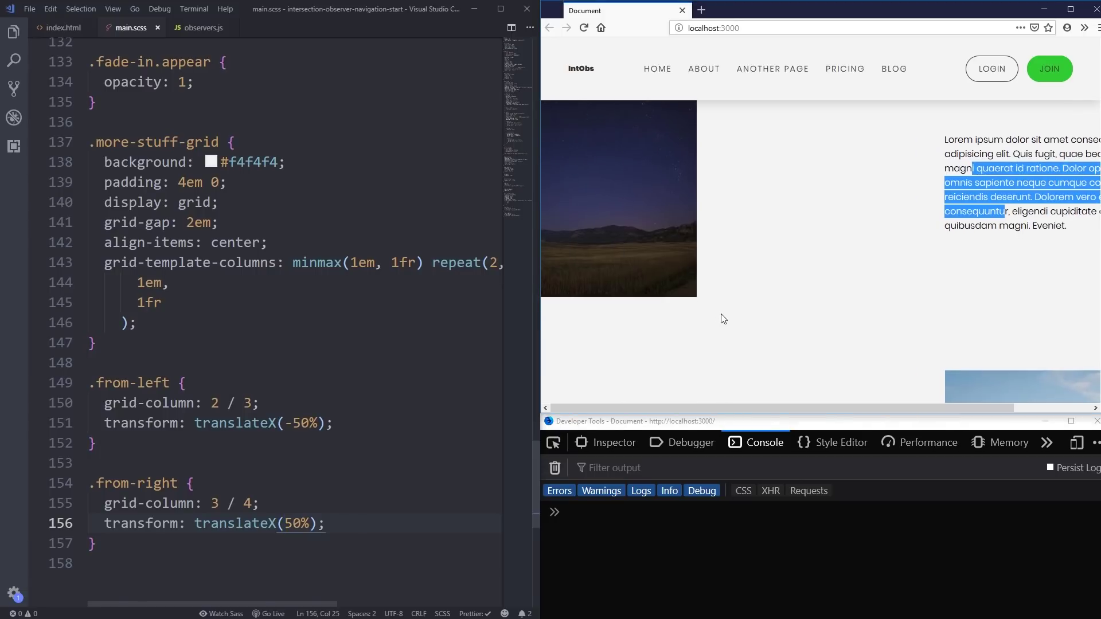
{"action": "scroll", "coordinate": [771, 255], "scroll_direction": "up", "scroll_amount": 1}
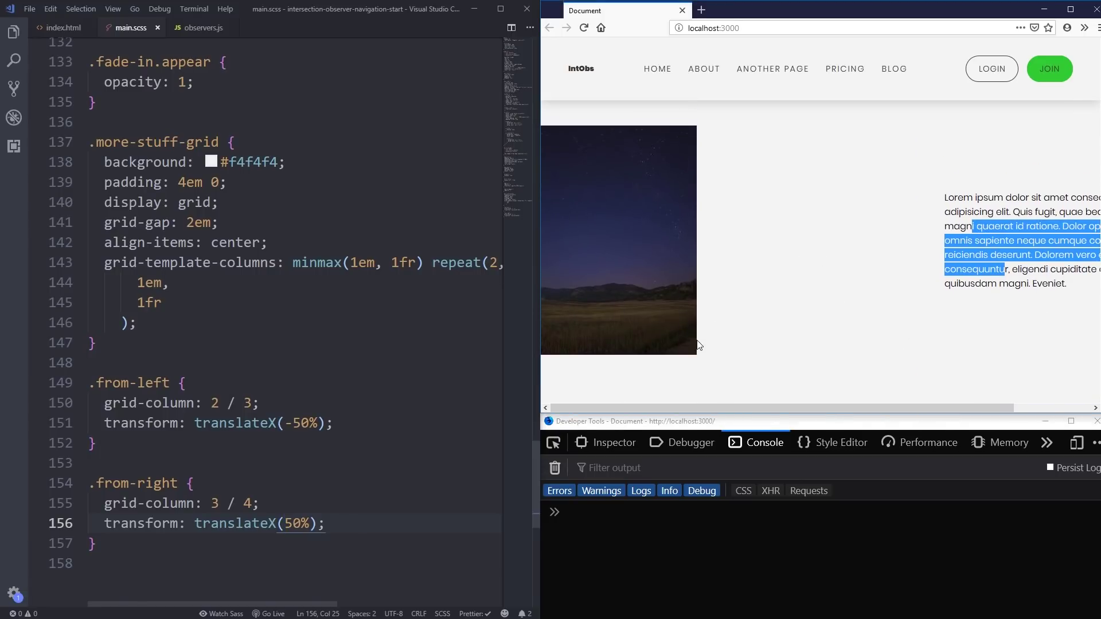
- Add a '.from-left, .from-right' rule with 'transition: transform 400ms ease-in'
{"action": "left_click", "coordinate": [127, 546]}
{"action": "key", "text": "Return"}
{"action": "key", "text": "Return"}
{"action": "type", "text": "."}
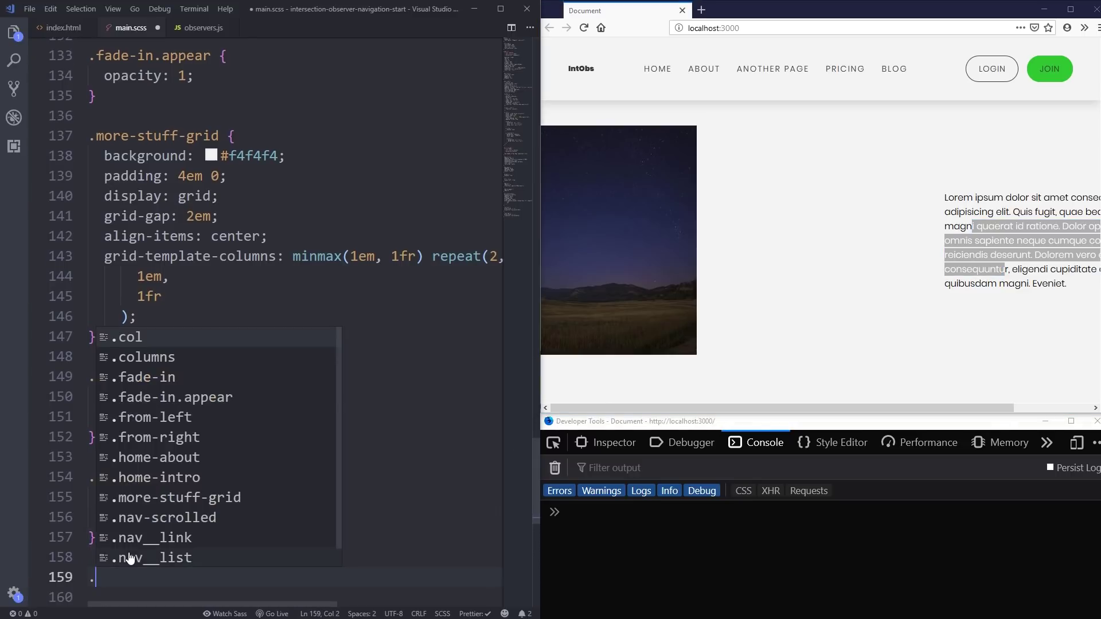
{"action": "type", "text": "frp,=;e"}
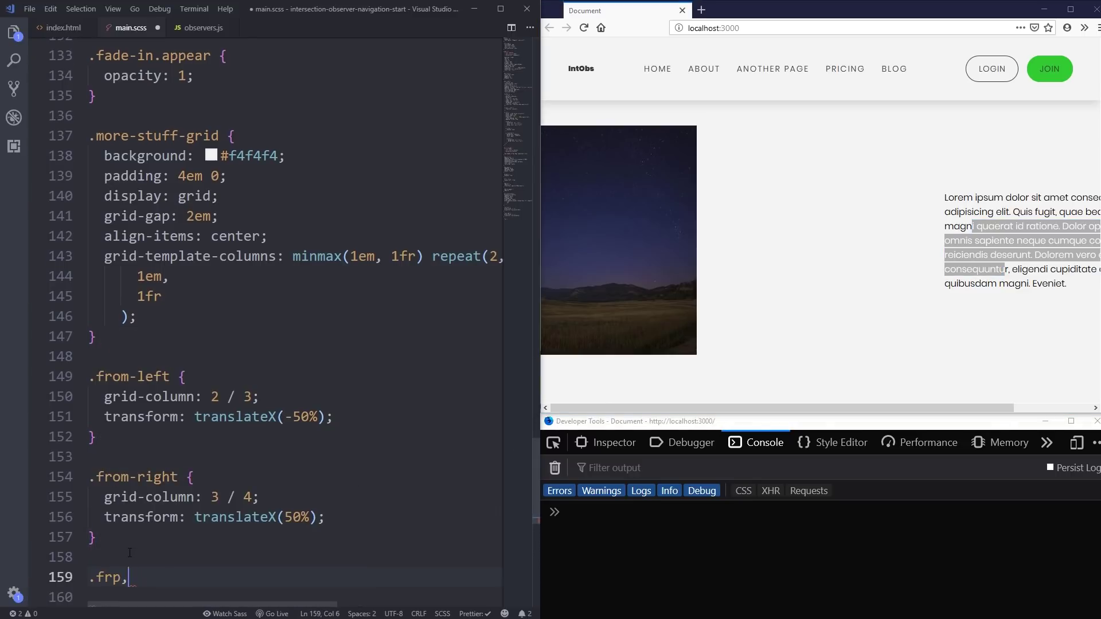
{"action": "key", "text": "BackSpace"}
{"action": "key", "text": "BackSpace"}
{"action": "type", "text": "om"}
{"action": "scroll", "coordinate": [327, 399], "scroll_direction": "down", "scroll_amount": 2}
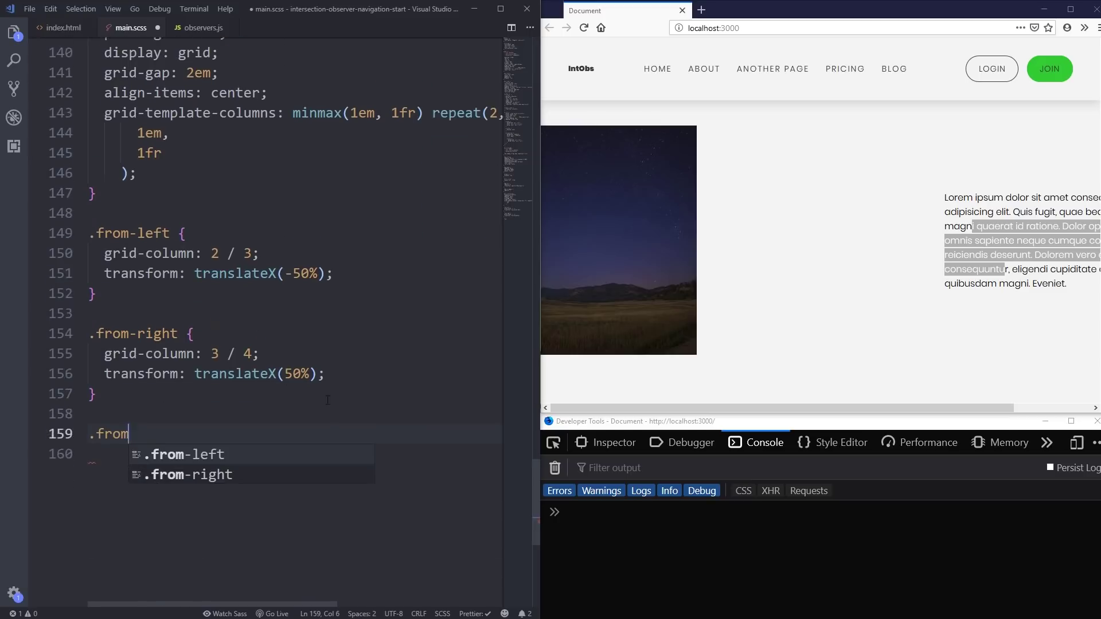
{"action": "scroll", "coordinate": [335, 400], "scroll_direction": "down", "scroll_amount": 2}
{"action": "type", "text": "-lef"}
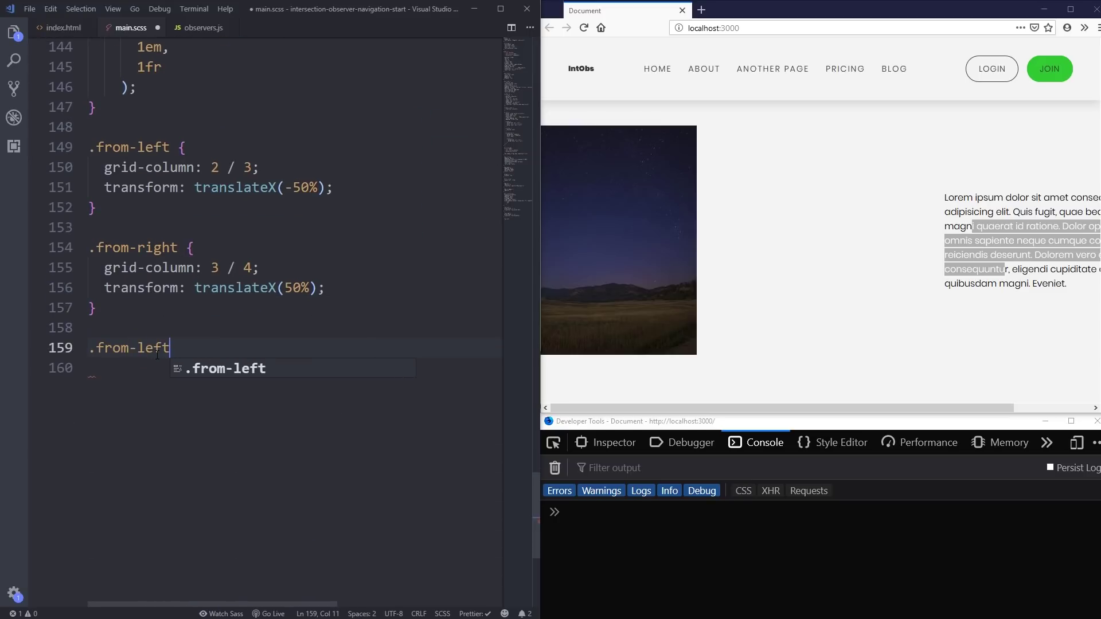
{"action": "type", "text": "t,"}
{"action": "key", "text": "Return"}
{"action": "type", "text": ".f"}
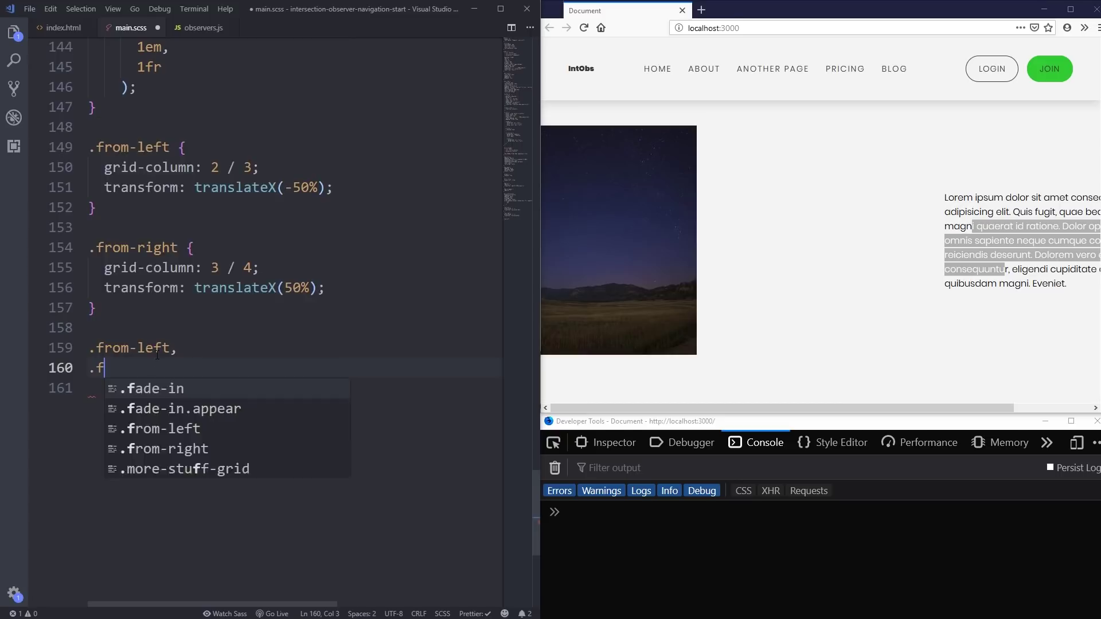
{"action": "type", "text": "rom-right {"}
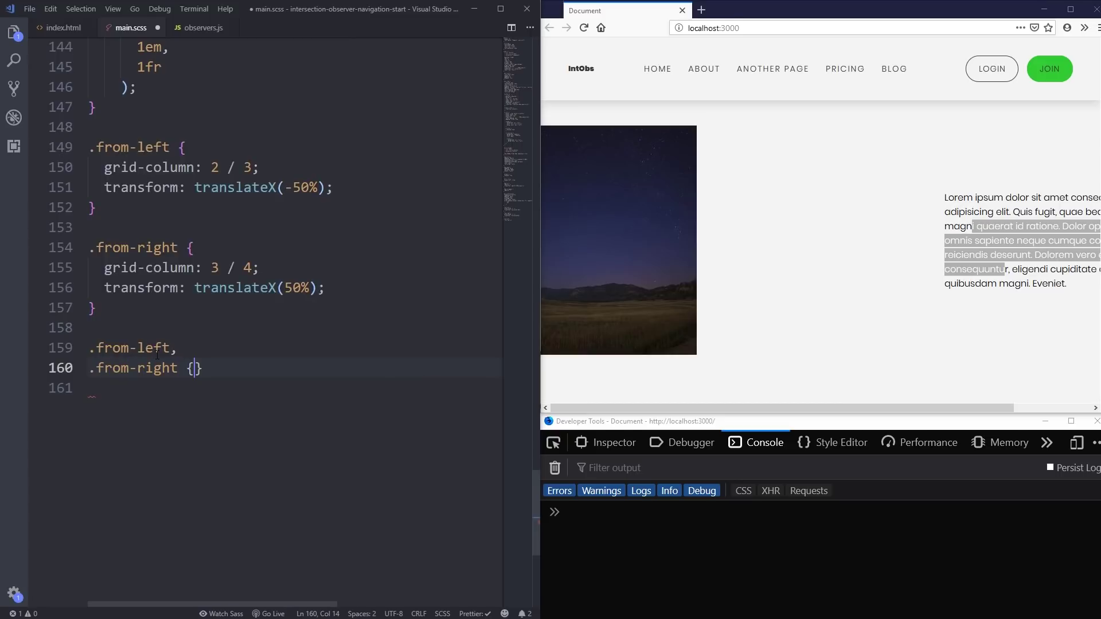
{"action": "key", "text": "Return"}
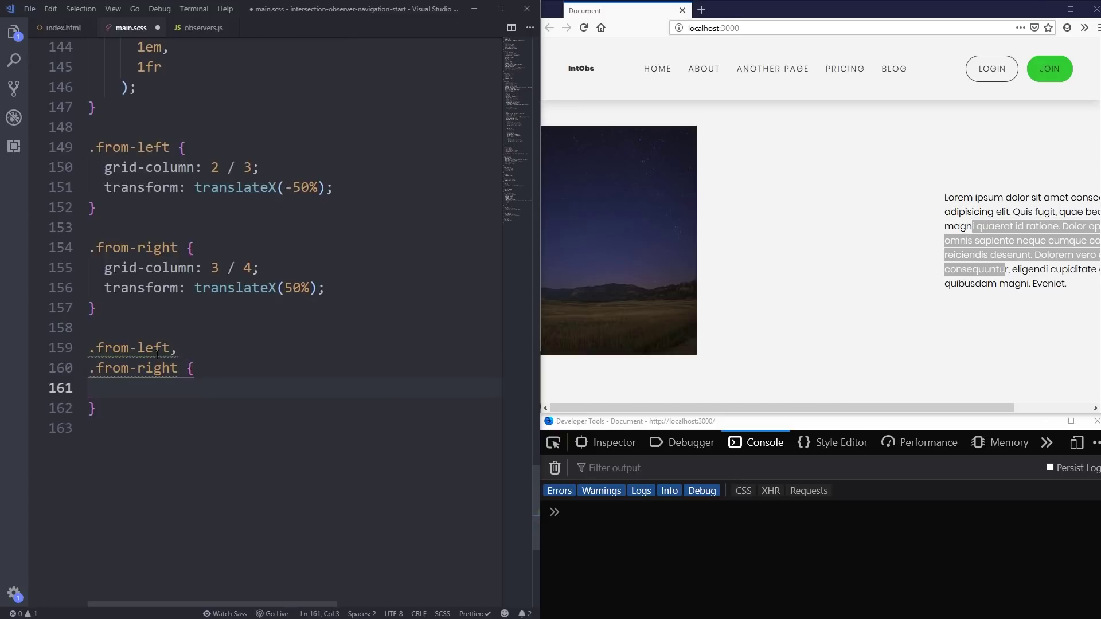
{"action": "type", "text": "transition"}
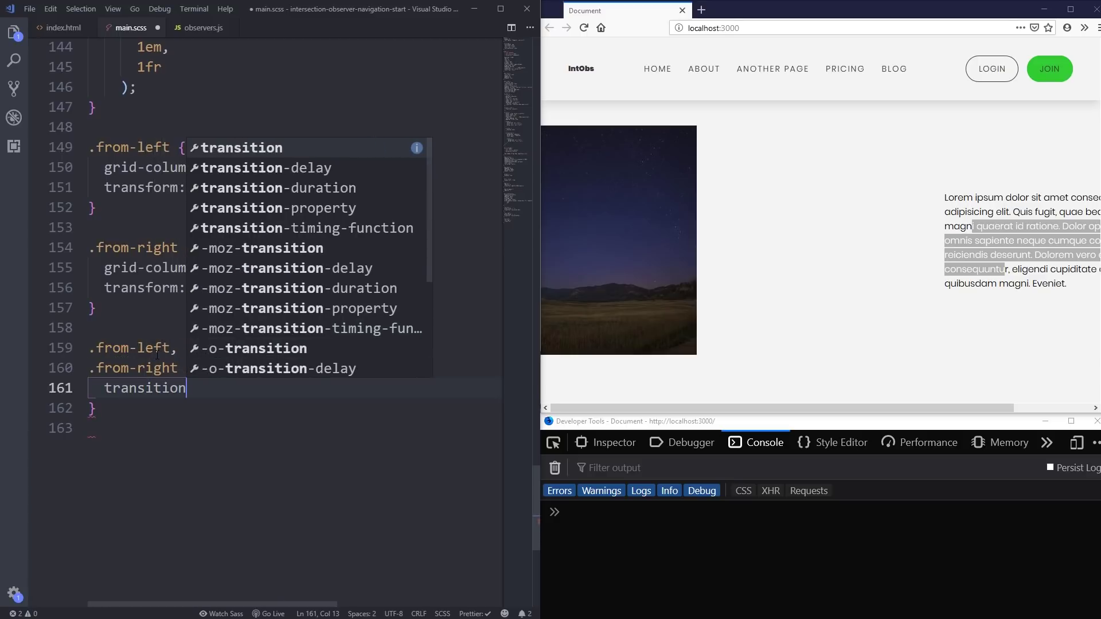
{"action": "type", "text": ": trans"}
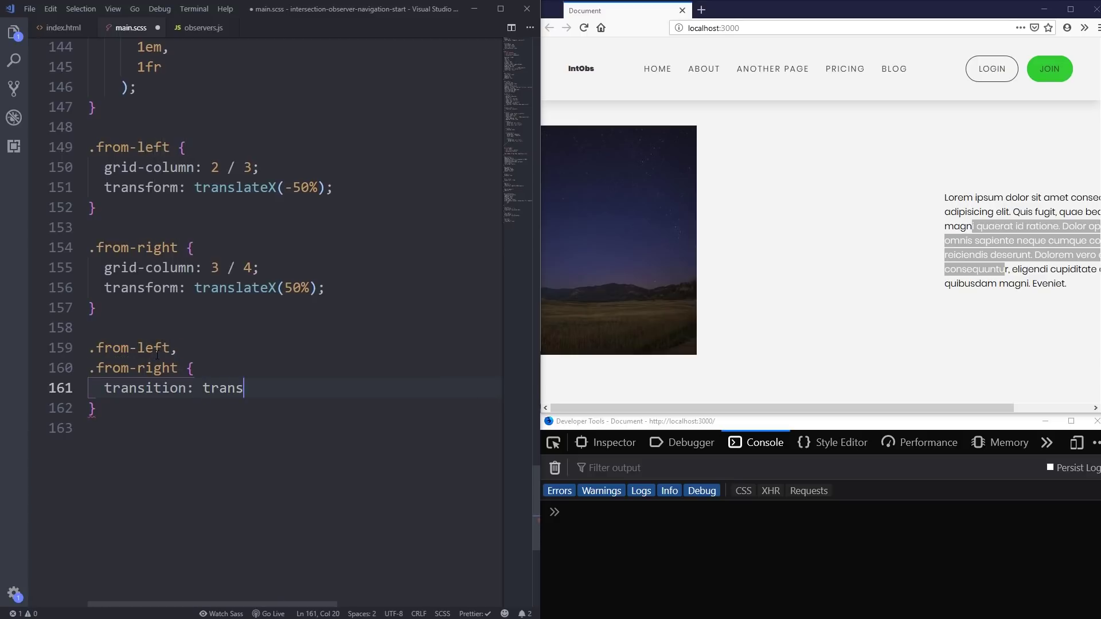
{"action": "type", "text": "form "}
{"action": "type", "text": "400ms e"}
{"action": "type", "text": "ase-in;"}
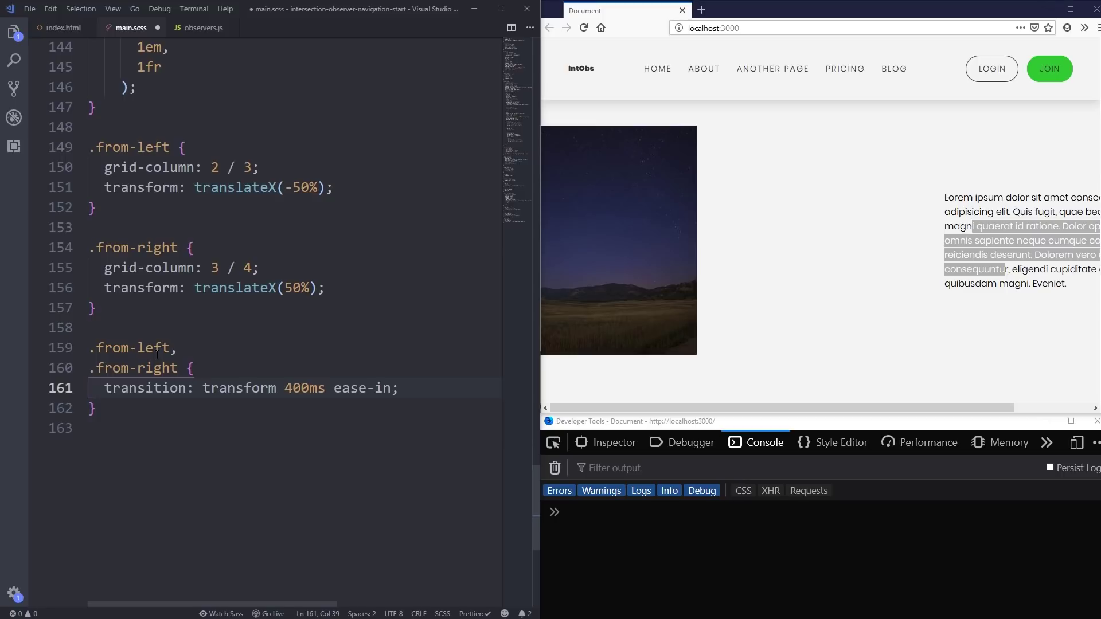
{"action": "key", "text": "Down"}
{"action": "key", "text": "Down"}
- Duplicate that rule as an .appear version with 'transform: translateX(0)' and save main.scss
{"action": "left_click_drag", "start_coordinate": [147, 427], "coordinate": [86, 344]}
{"action": "key", "text": "ctrl+c"}
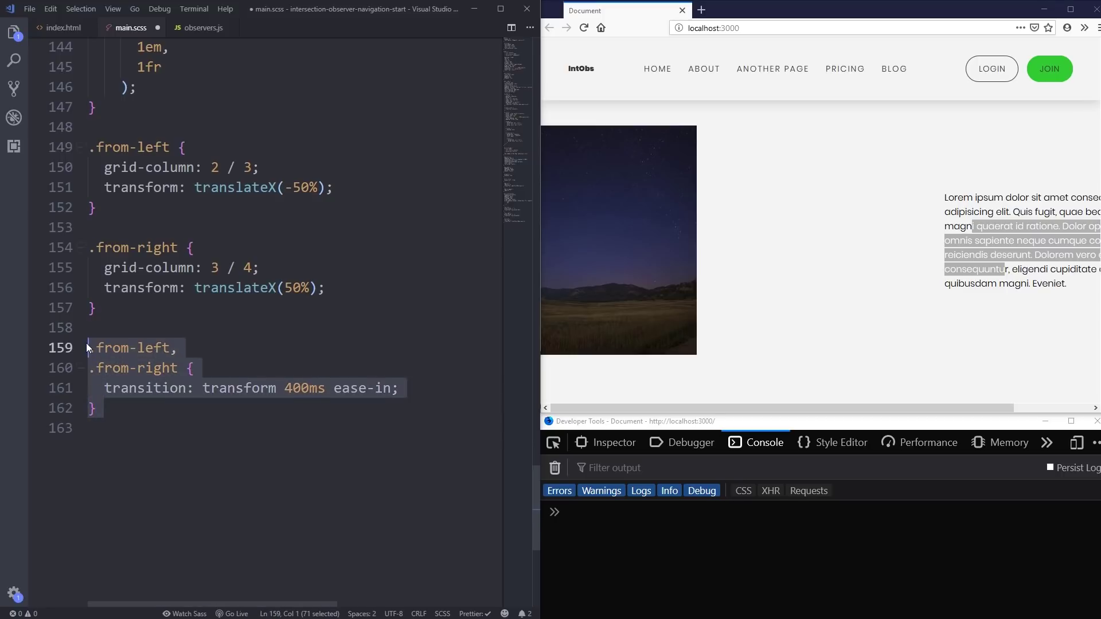
{"action": "left_click", "coordinate": [147, 427]}
{"action": "key", "text": "Return"}
{"action": "key", "text": "ctrl+v"}
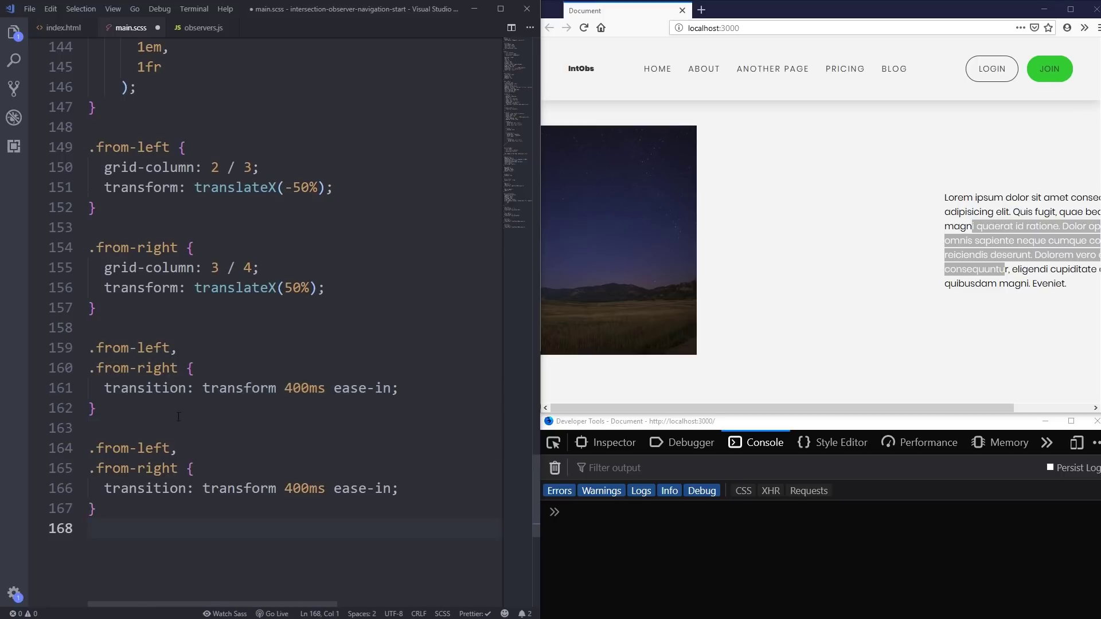
{"action": "left_click", "coordinate": [170, 448]}
{"action": "left_click", "coordinate": [179, 468], "text": "alt"}
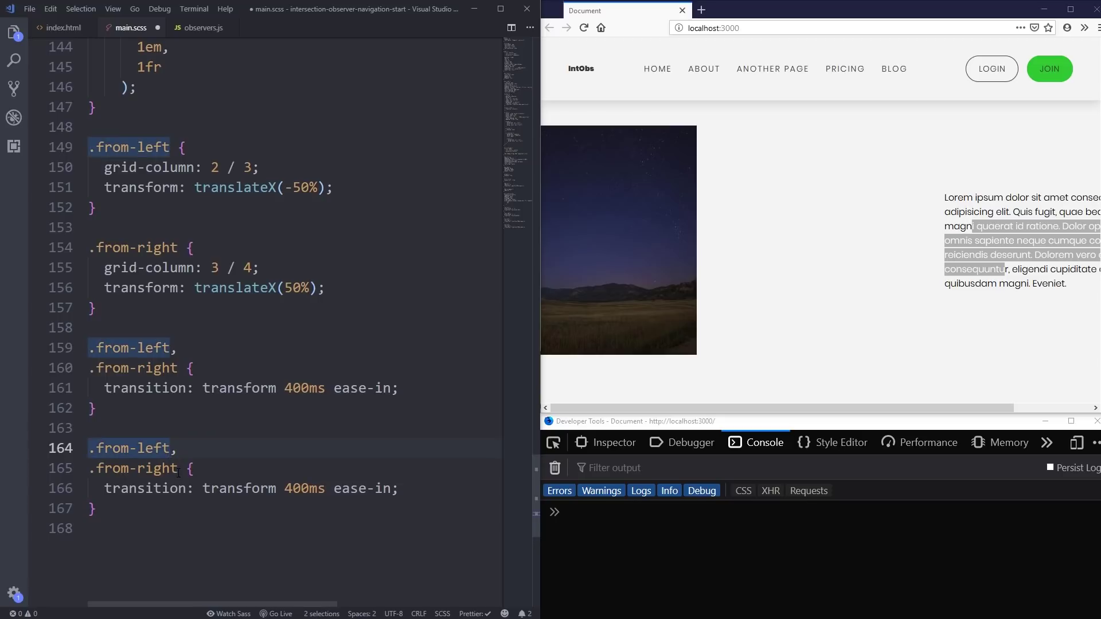
{"action": "type", "text": ".appear"}
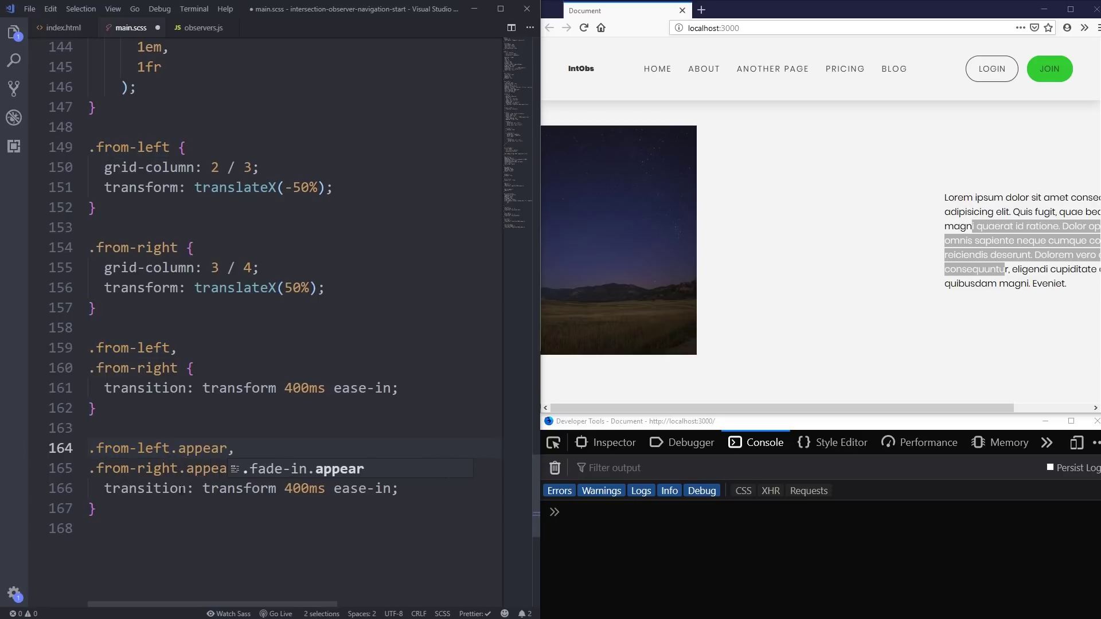
{"action": "left_click_drag", "start_coordinate": [398, 488], "coordinate": [105, 487]}
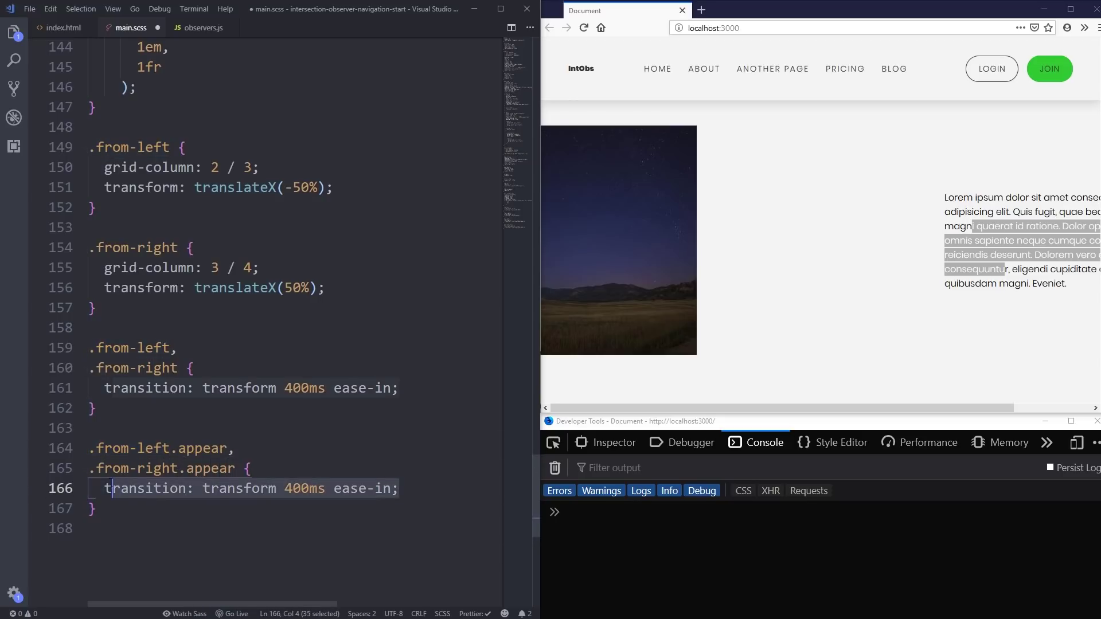
{"action": "type", "text": "transfor"}
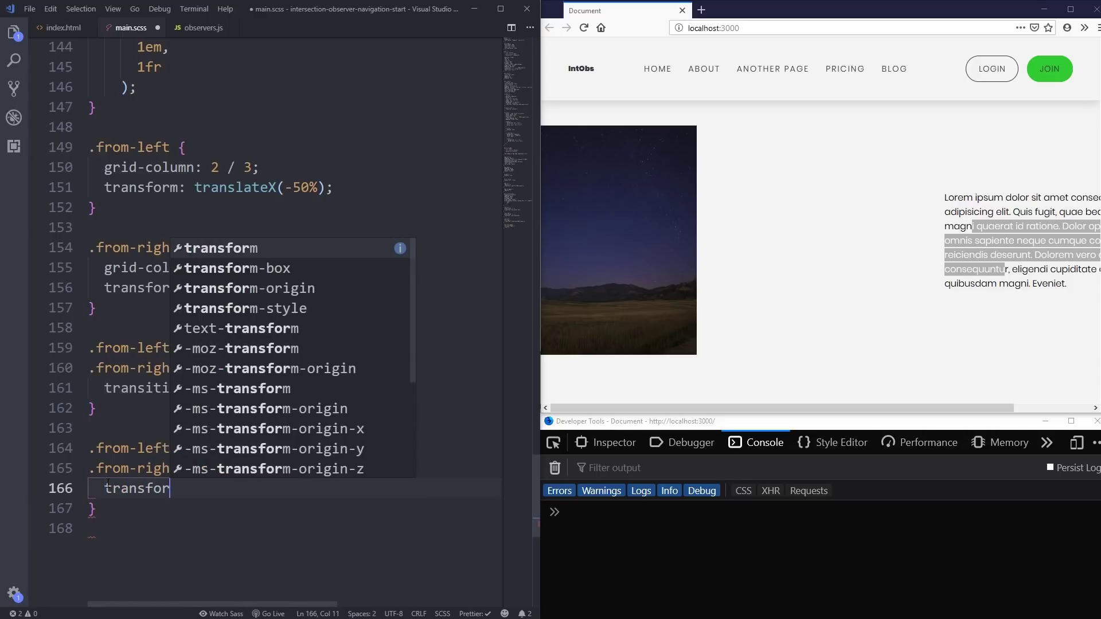
{"action": "type", "text": "m: transla"}
{"action": "key", "text": "BackSpace"}
{"action": "key", "text": "BackSpace"}
{"action": "key", "text": "BackSpace"}
{"action": "type", "text": "x"}
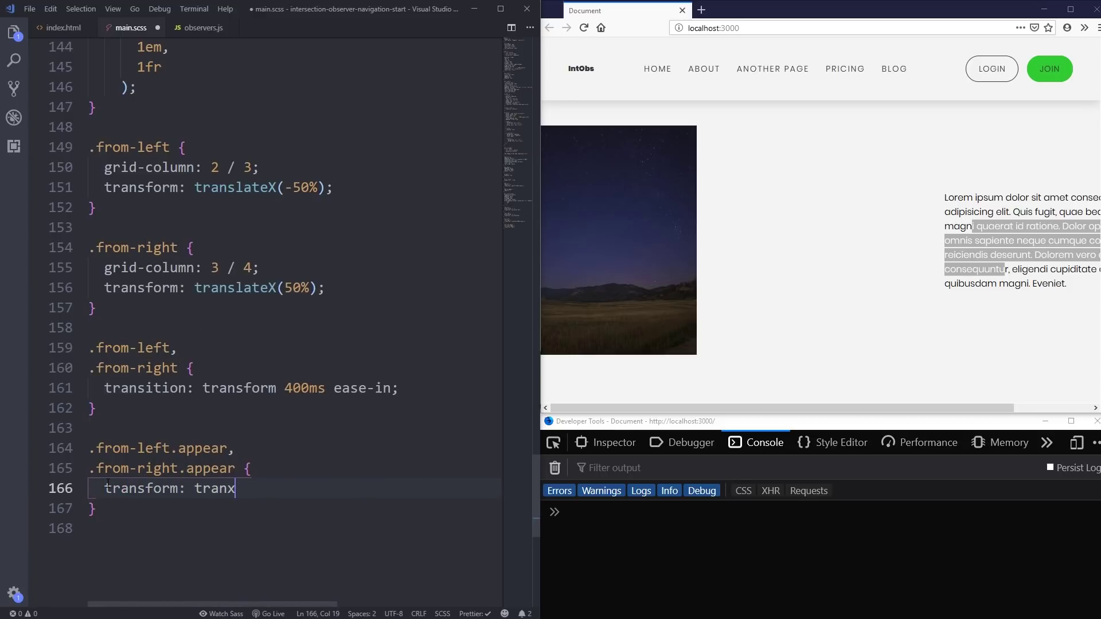
{"action": "key", "text": "BackSpace"}
{"action": "type", "text": "s"}
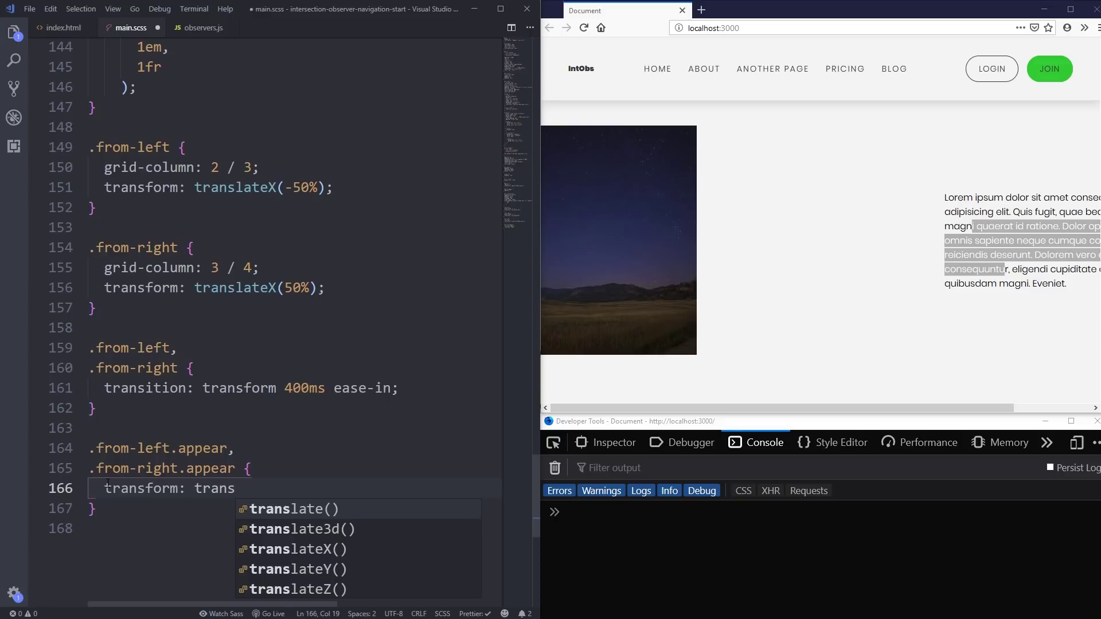
{"action": "key", "text": "Down"}
{"action": "key", "text": "Down"}
{"action": "key", "text": "Return"}
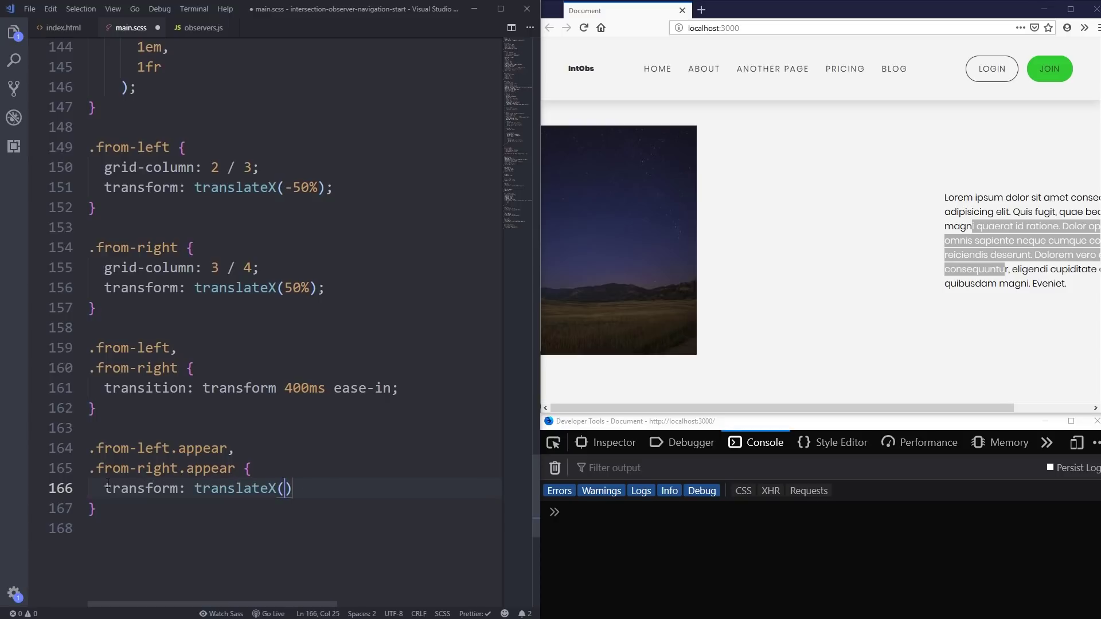
{"action": "type", "text": "0);"}
{"action": "key", "text": "ctrl+s"}
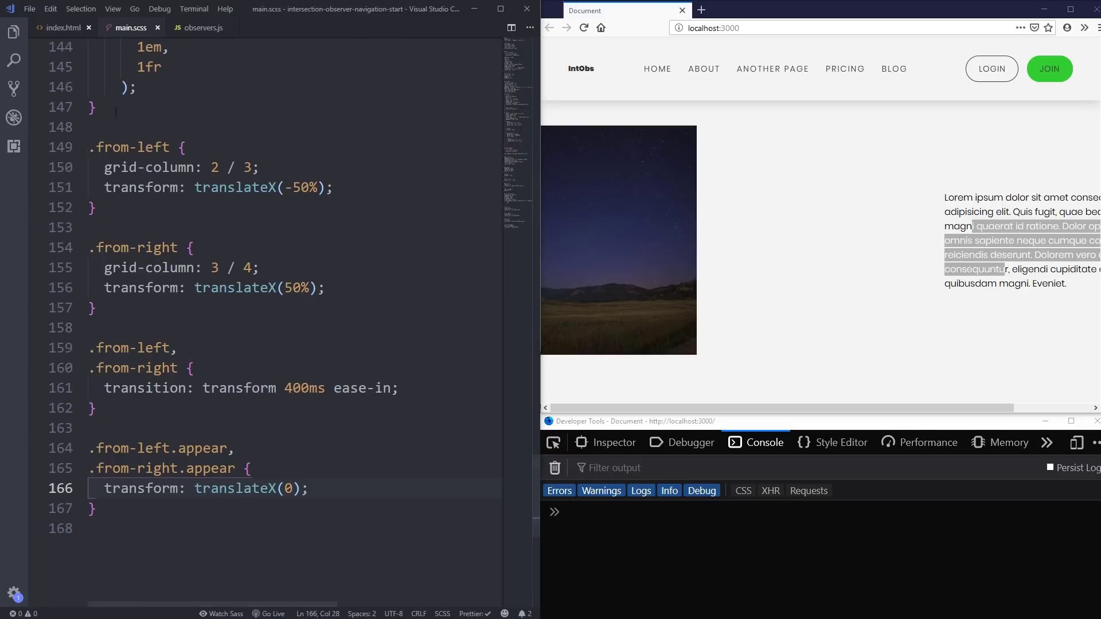
- Inspect the slide-in, from-left and from-right classes in index.html, then return to observers.js
{"action": "left_click", "coordinate": [63, 27]}
{"action": "left_click", "coordinate": [314, 458]}
{"action": "scroll", "coordinate": [361, 430], "scroll_direction": "down", "scroll_amount": 8}
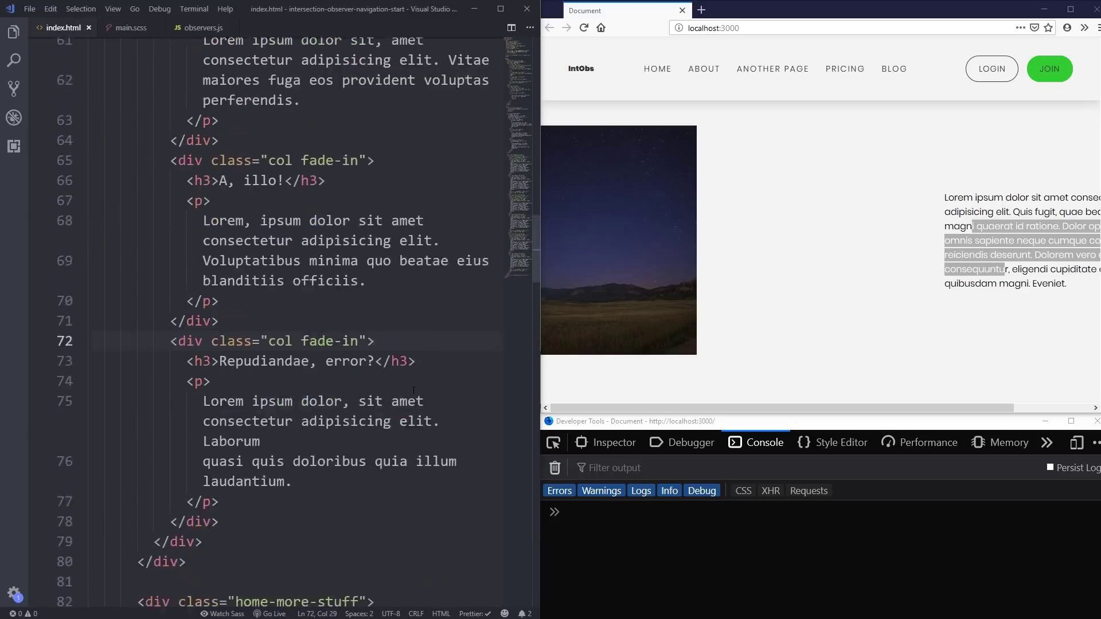
{"action": "left_click", "coordinate": [269, 338]}
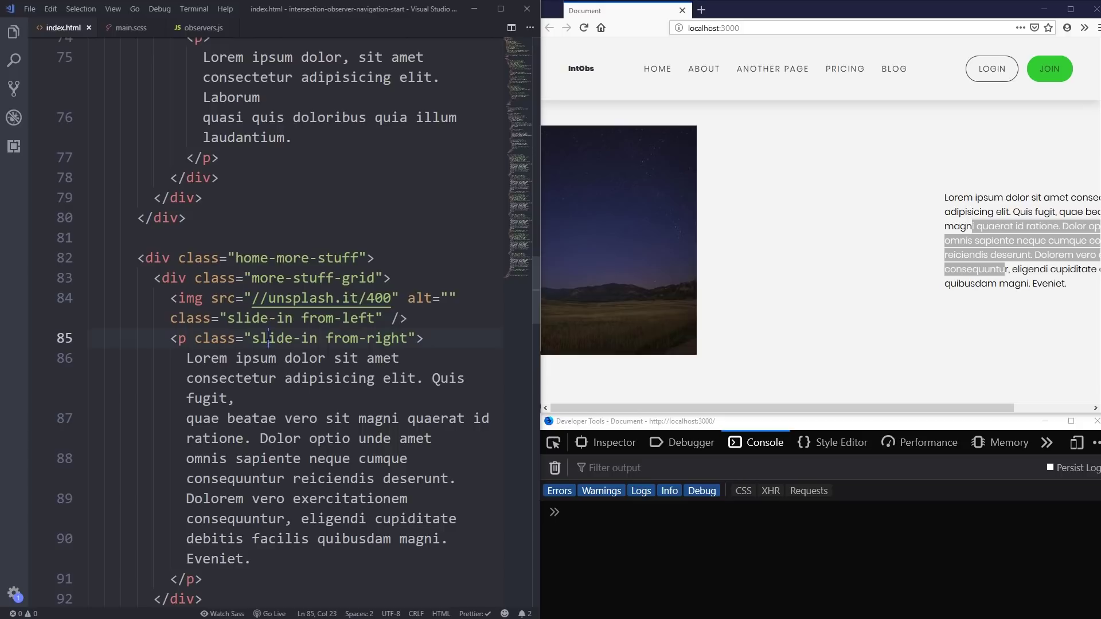
{"action": "double_click", "coordinate": [342, 338]}
{"action": "scroll", "coordinate": [323, 351], "scroll_direction": "down", "scroll_amount": 3}
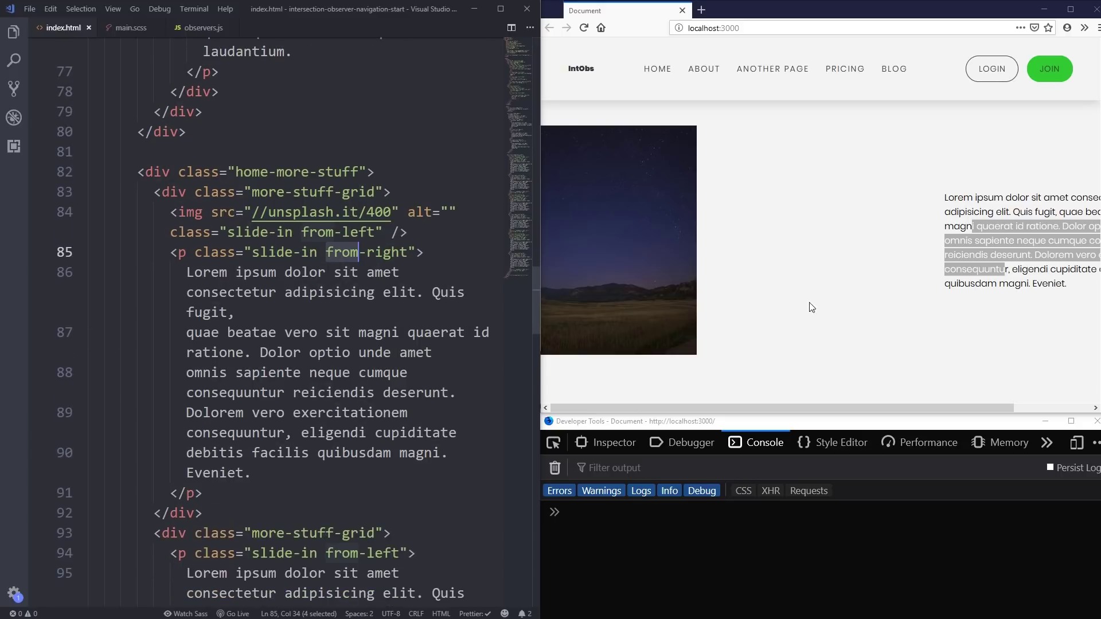
{"action": "left_click_drag", "start_coordinate": [309, 251], "coordinate": [268, 252]}
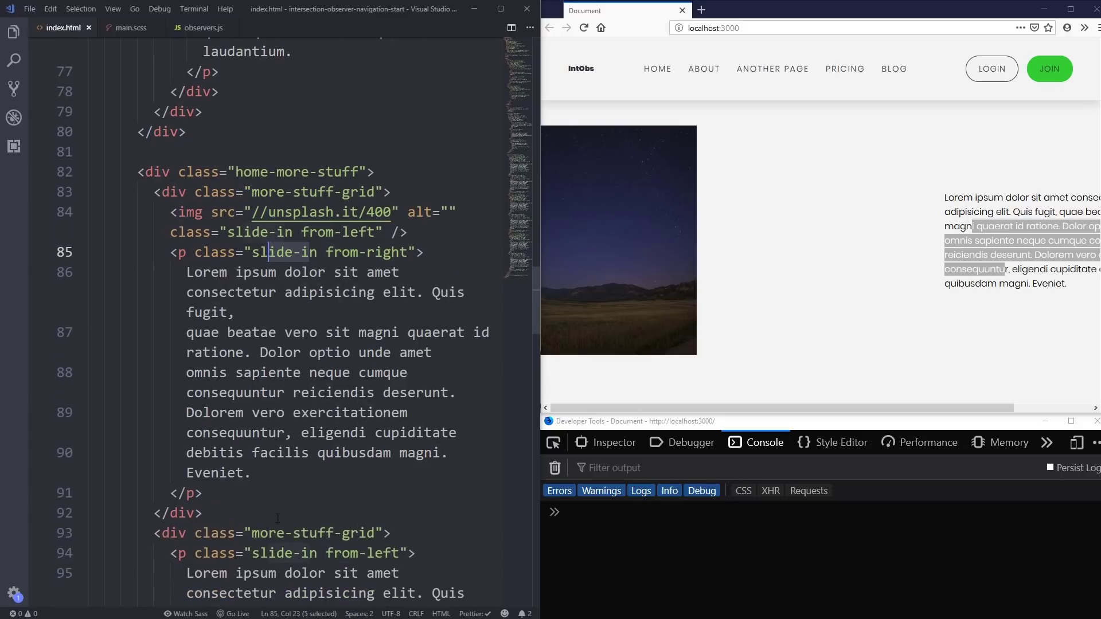
{"action": "left_click_drag", "start_coordinate": [317, 553], "coordinate": [275, 553]}
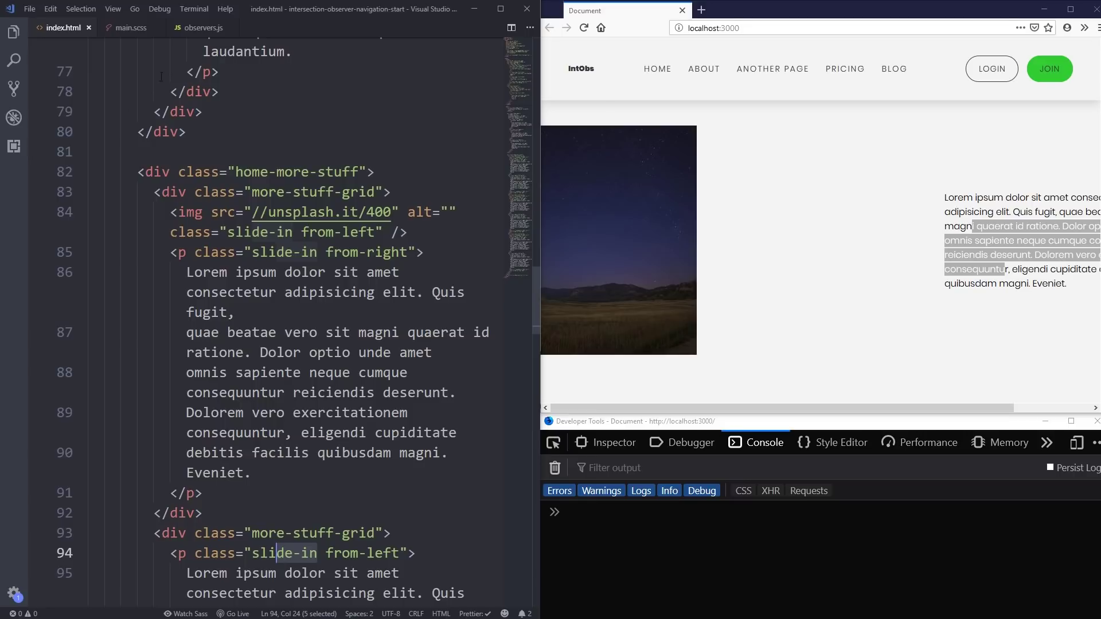
{"action": "left_click", "coordinate": [206, 28]}
{"action": "scroll", "coordinate": [351, 185], "scroll_direction": "up", "scroll_amount": 3}
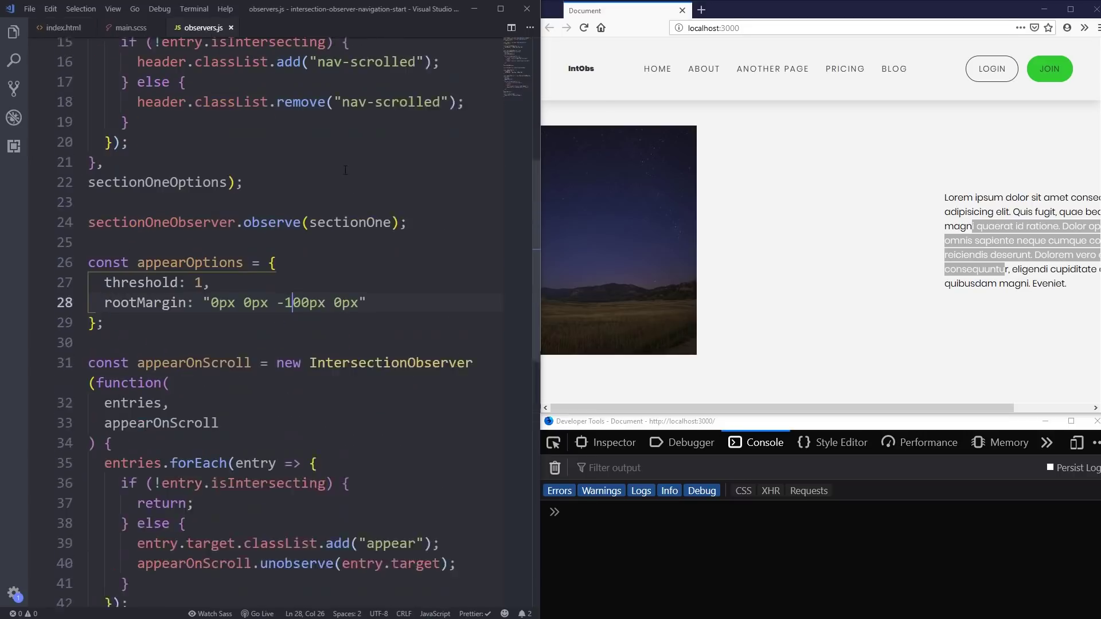
{"action": "scroll", "coordinate": [349, 184], "scroll_direction": "up", "scroll_amount": 3}
{"action": "scroll", "coordinate": [350, 184], "scroll_direction": "up", "scroll_amount": 3}
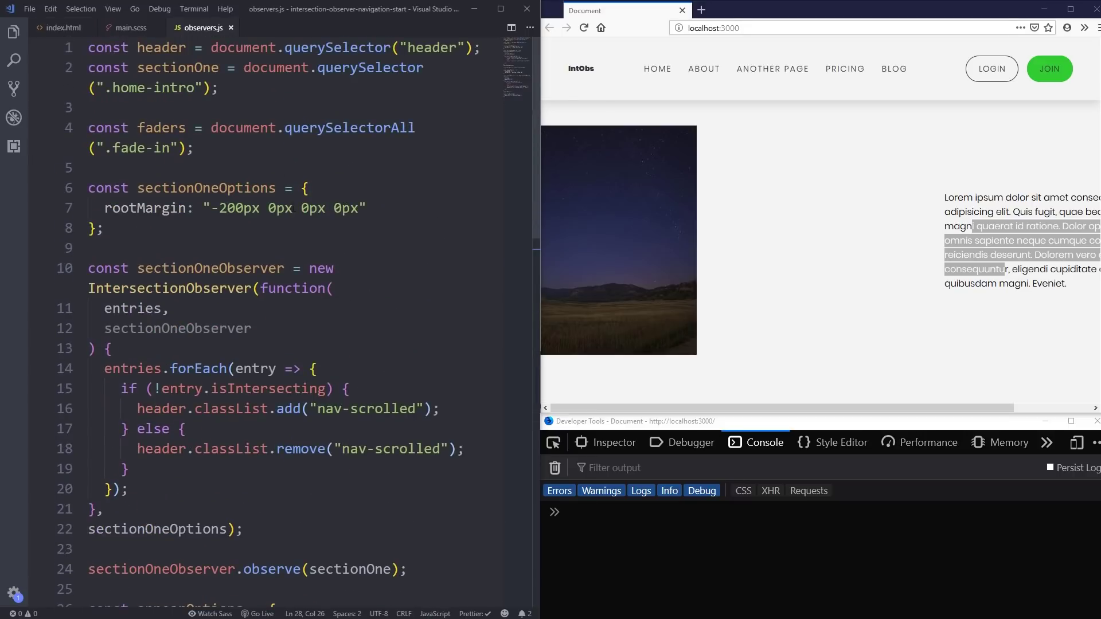
- Turn off word wrap and add const sliders = document.querySelectorAll('.slide-in') below faders
{"action": "left_click", "coordinate": [356, 139]}
{"action": "key", "text": "alt+z"}
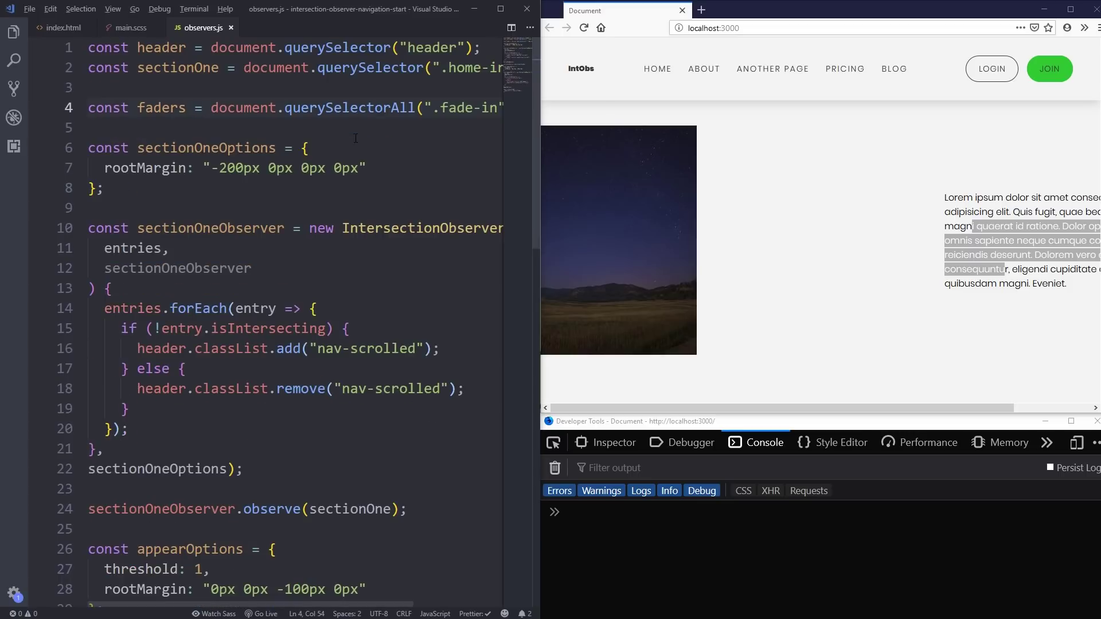
{"action": "left_click", "coordinate": [159, 123]}
{"action": "key", "text": "Return"}
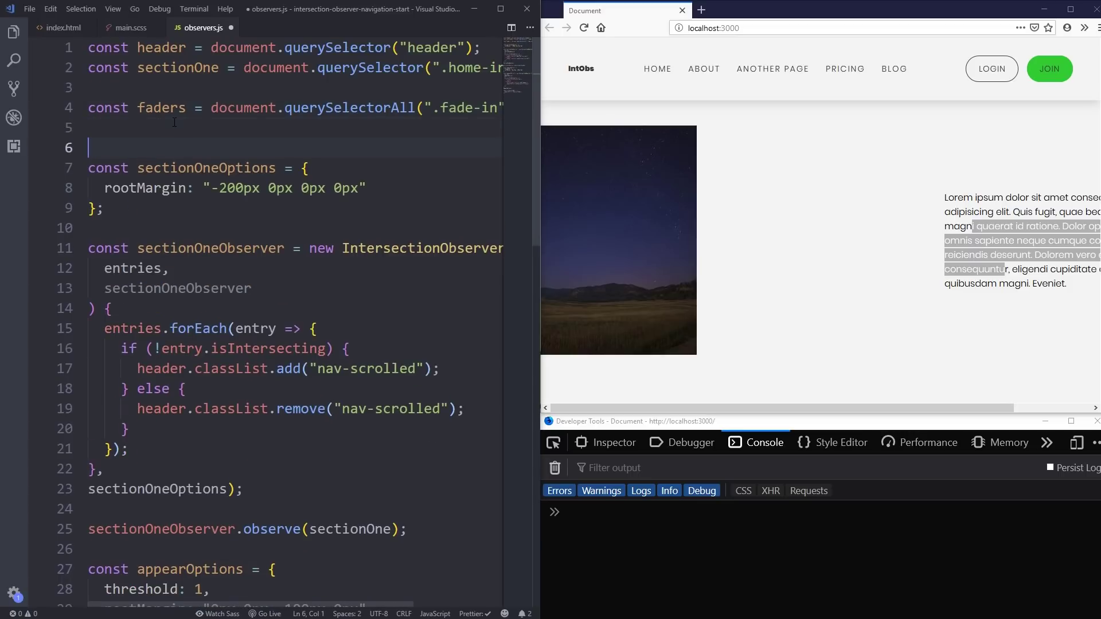
{"action": "key", "text": "Up"}
{"action": "type", "text": "const slid"}
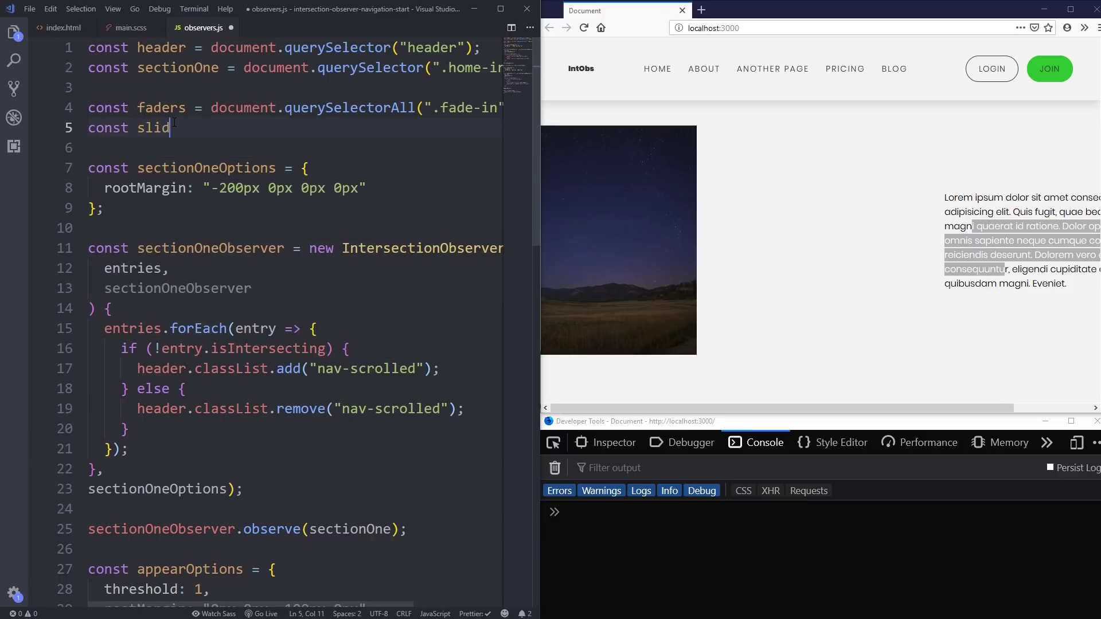
{"action": "type", "text": "ers = docum"}
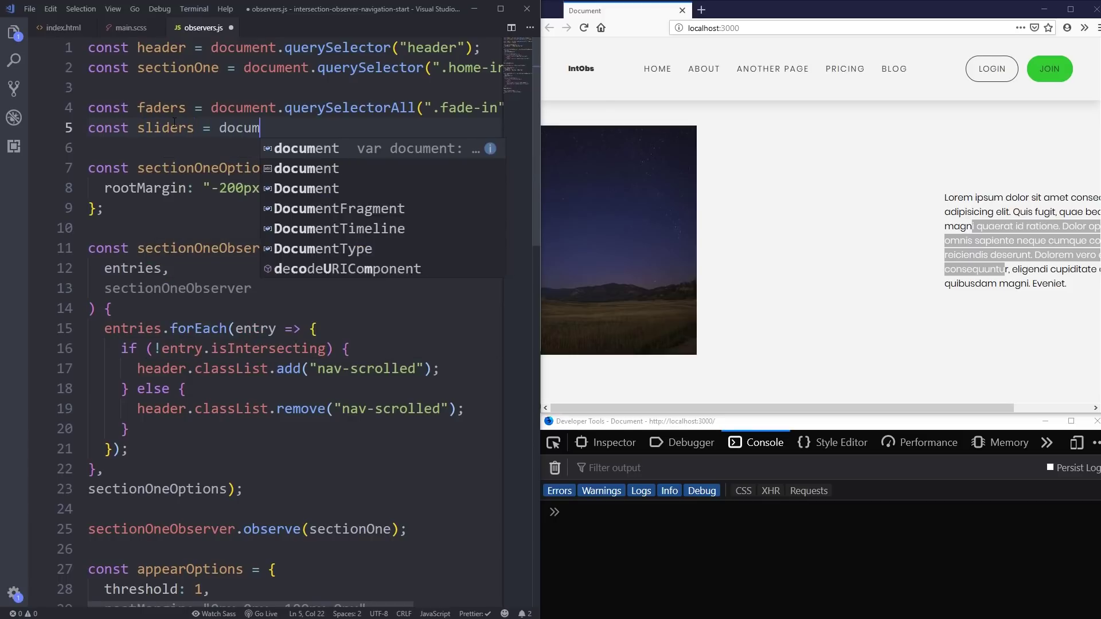
{"action": "type", "text": "ent.querySelec"}
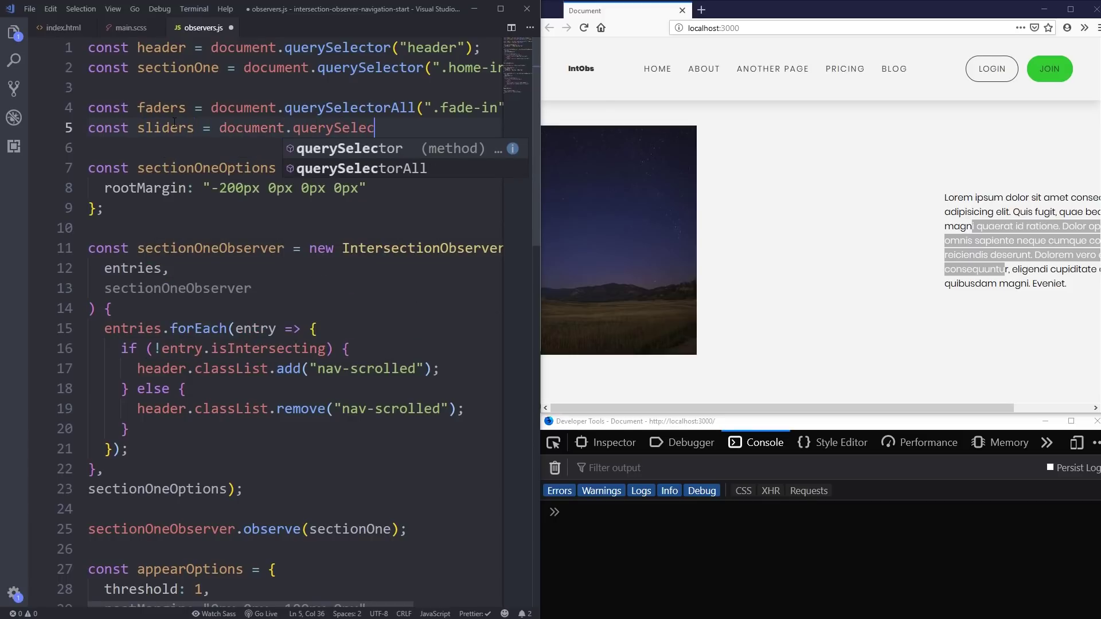
{"action": "type", "text": "torAll("}
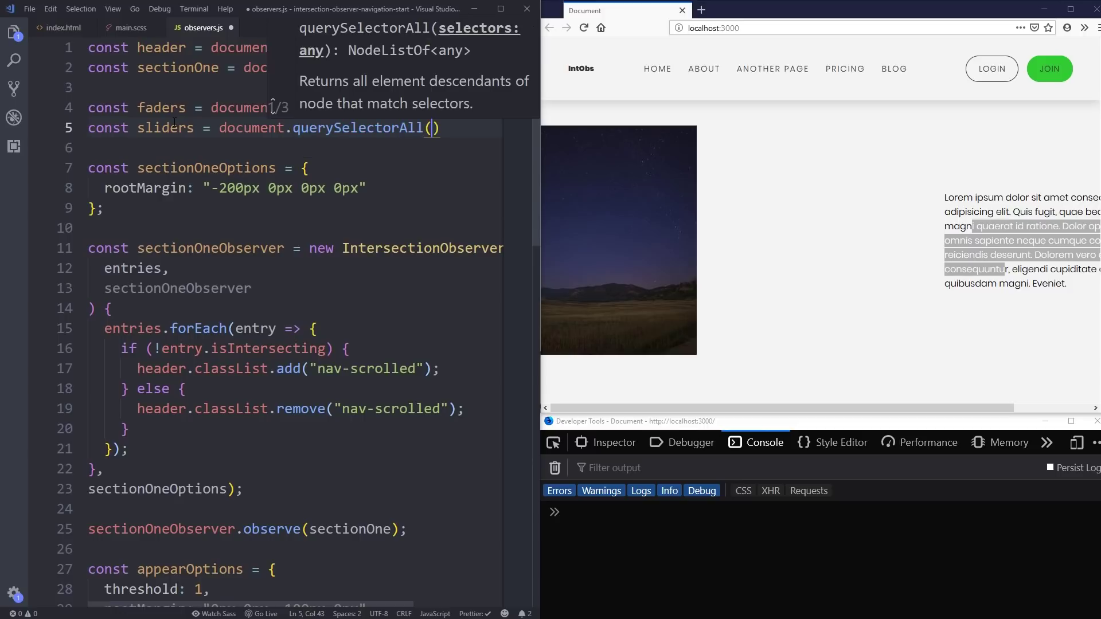
{"action": "type", "text": "\""}
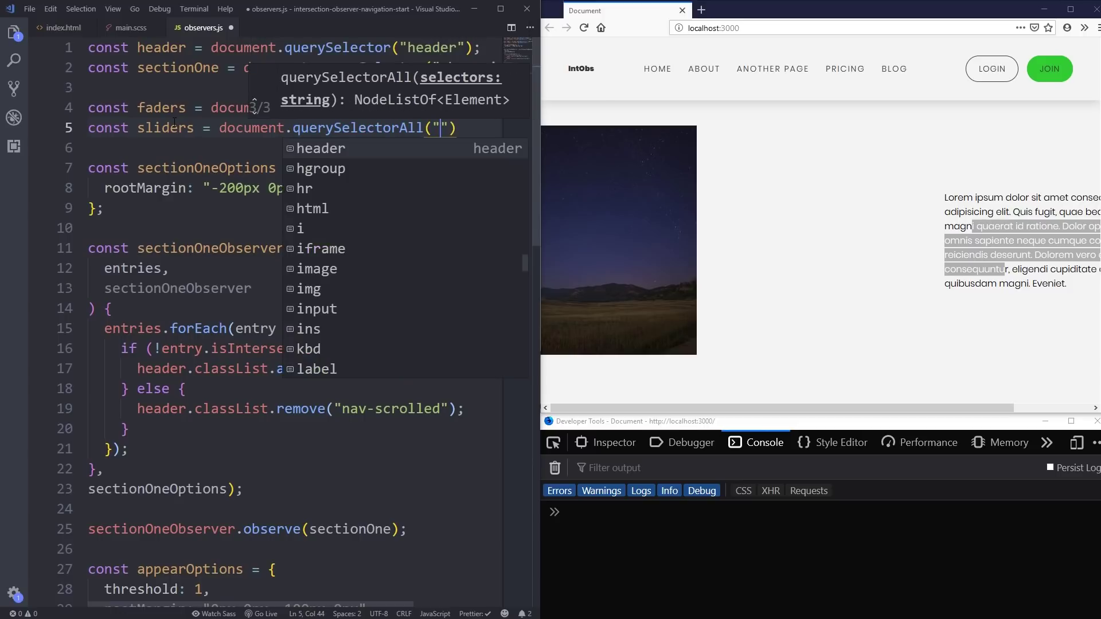
{"action": "type", "text": ".slide-in"}
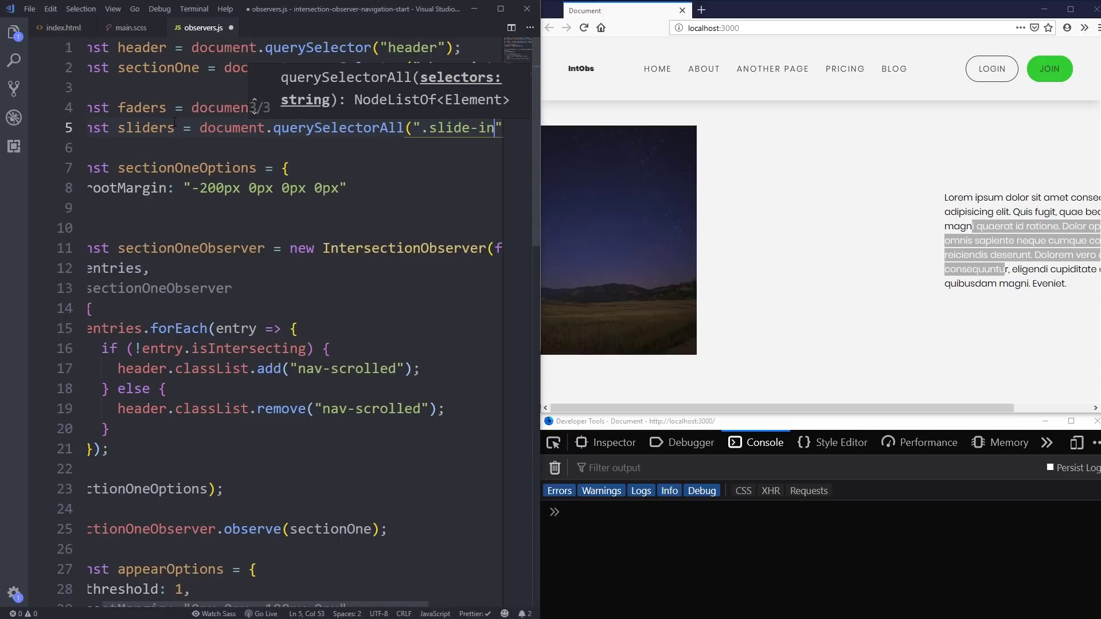
{"action": "type", "text": "\");"}
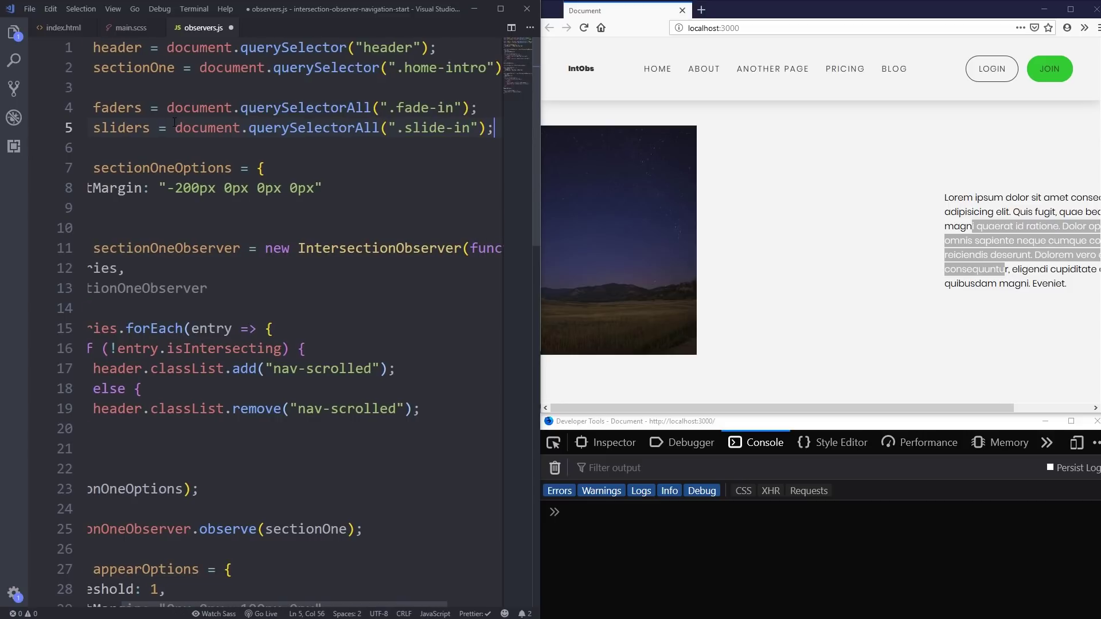
{"action": "key", "text": "Home"}
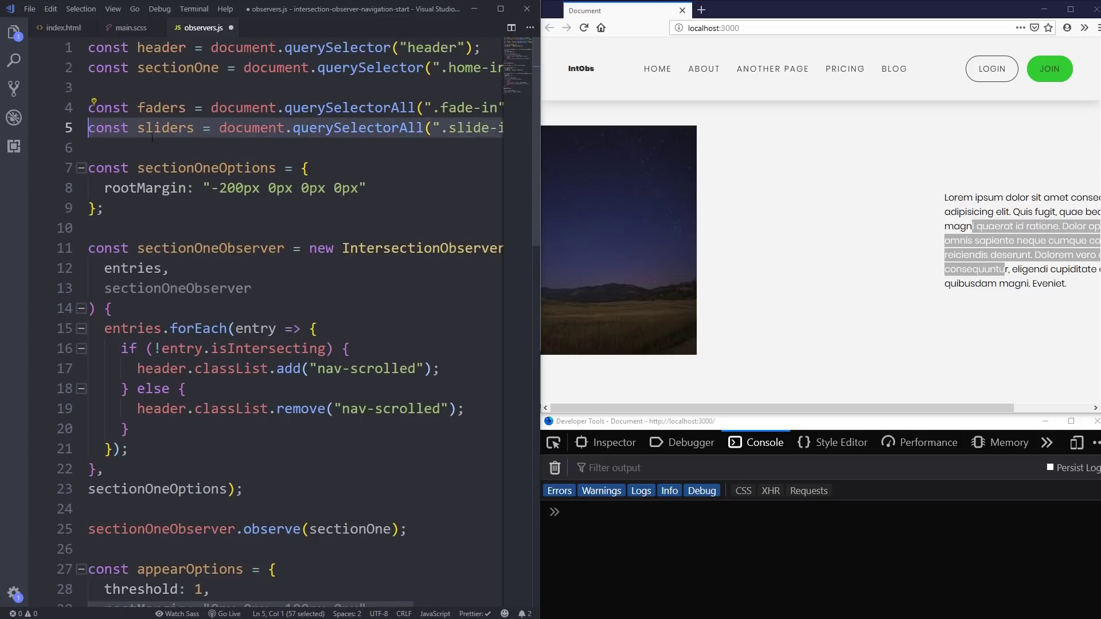
{"action": "key", "text": "Down"}
{"action": "scroll", "coordinate": [198, 253], "scroll_direction": "down", "scroll_amount": 4}
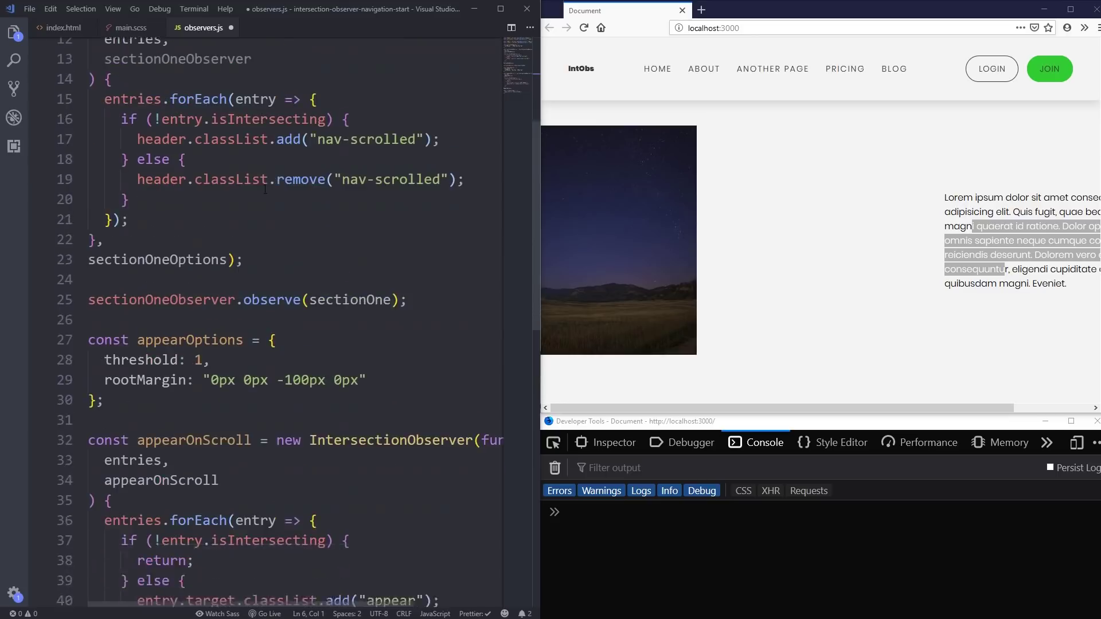
{"action": "scroll", "coordinate": [279, 204], "scroll_direction": "down", "scroll_amount": 8}
- Add a sliders.forEach loop calling appearOnScroll.observe(slider) below the faders loop, and save observers.js
{"action": "left_click", "coordinate": [197, 326]}
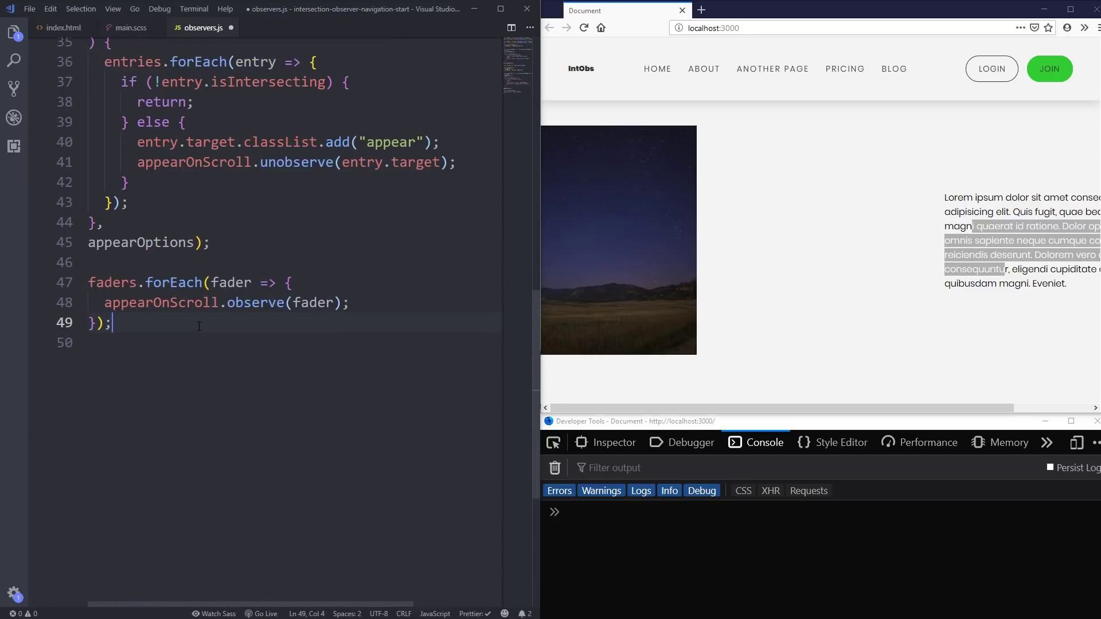
{"action": "key", "text": "Return"}
{"action": "key", "text": "Return"}
{"action": "type", "text": "slide"}
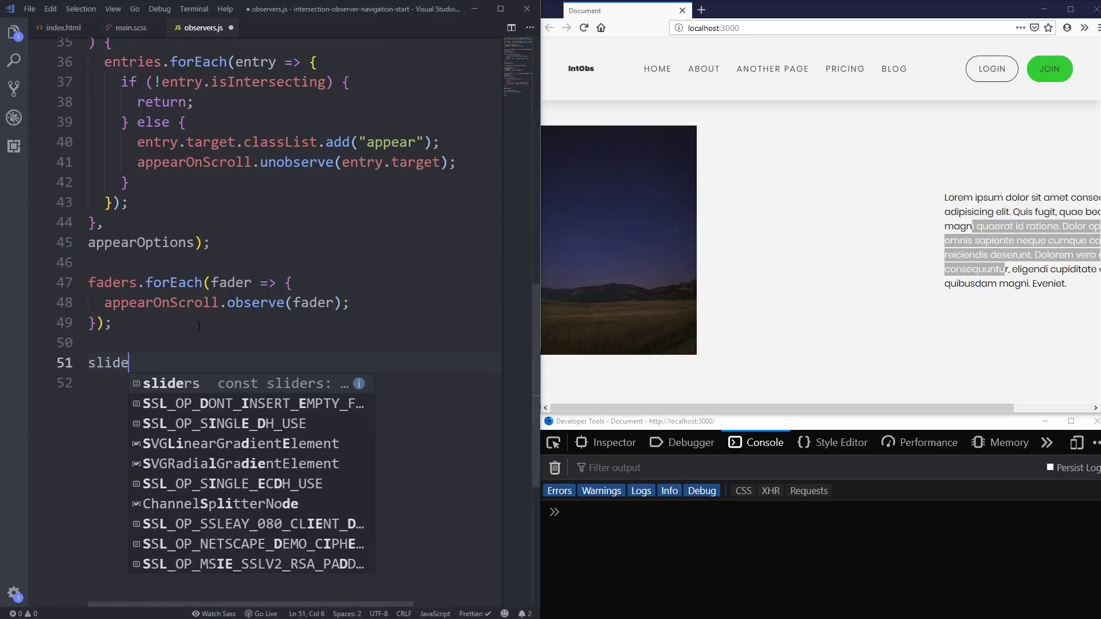
{"action": "type", "text": "rs.forEach"}
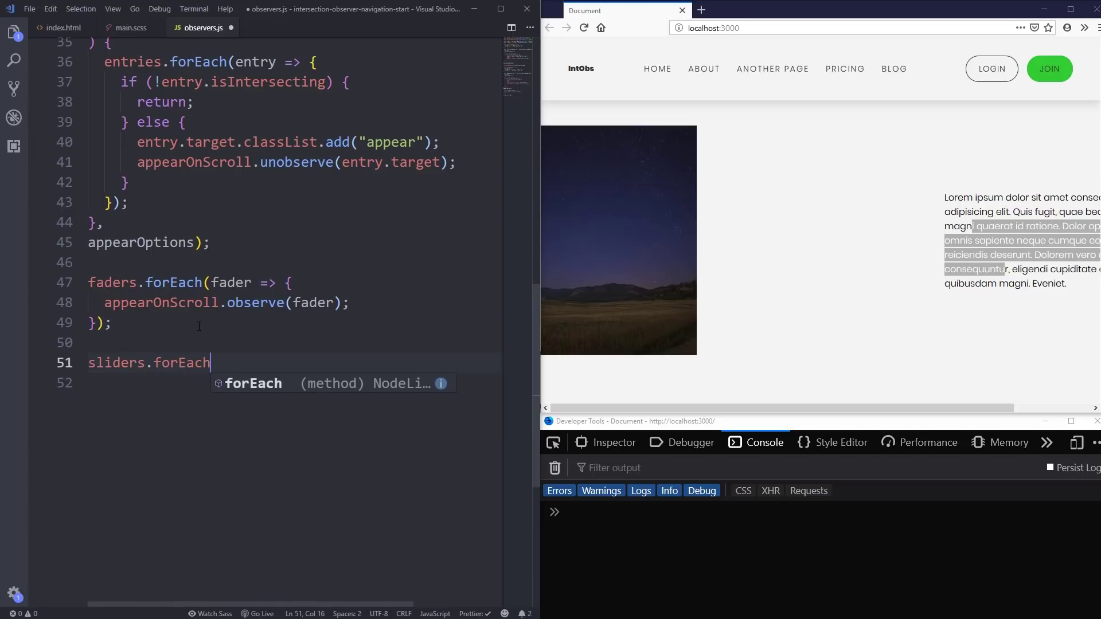
{"action": "type", "text": "(slider =>"}
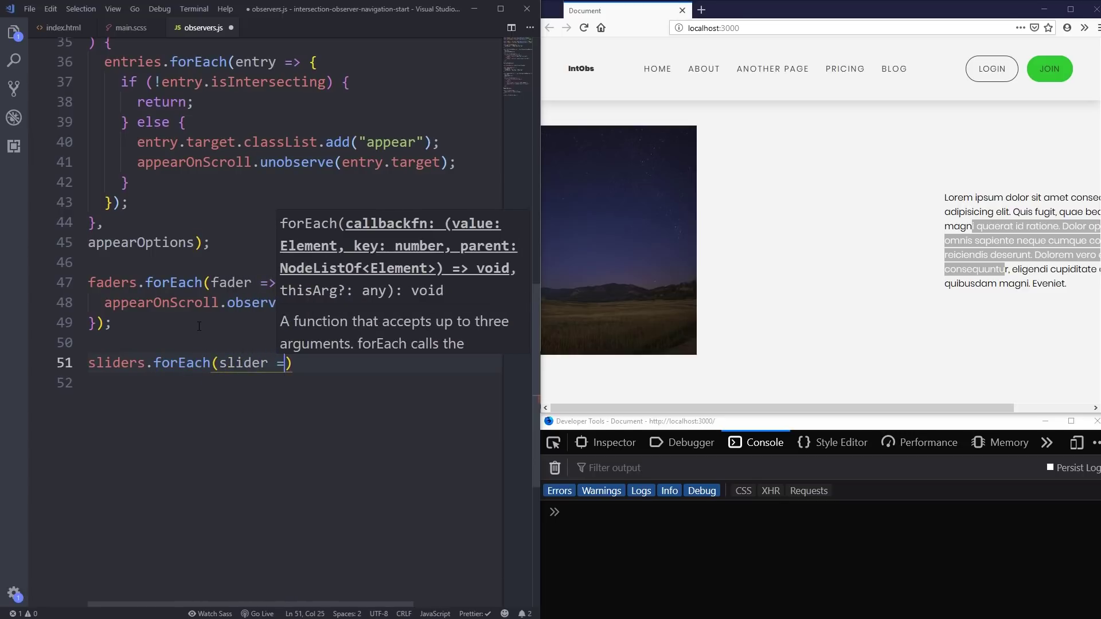
{"action": "type", "text": " {"}
{"action": "key", "text": "Return"}
{"action": "type", "text": "appear"}
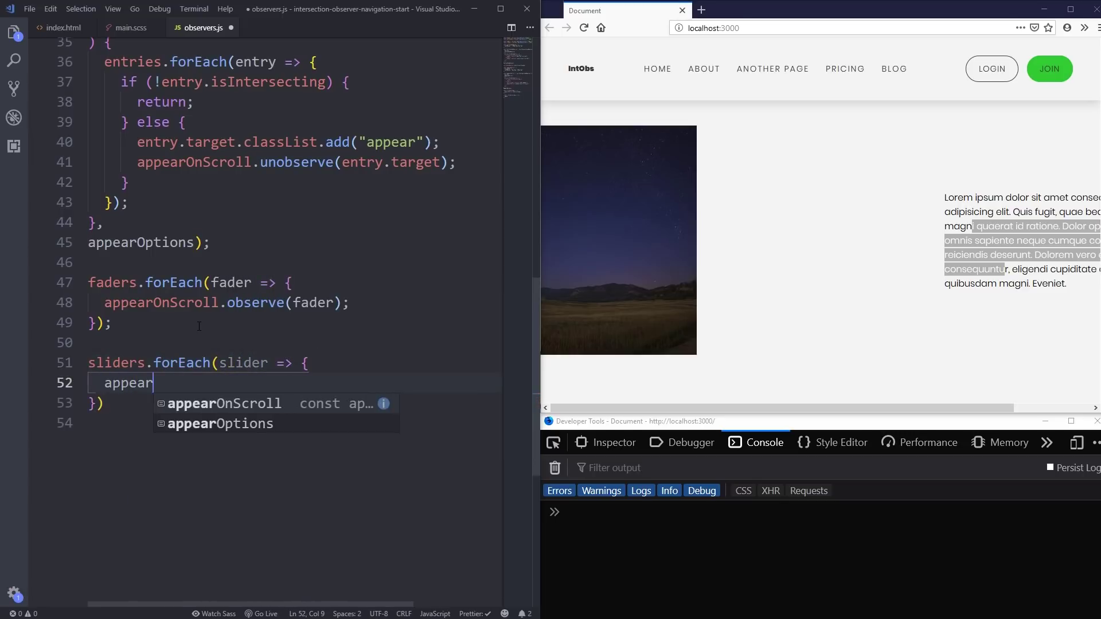
{"action": "type", "text": "OnScroll"}
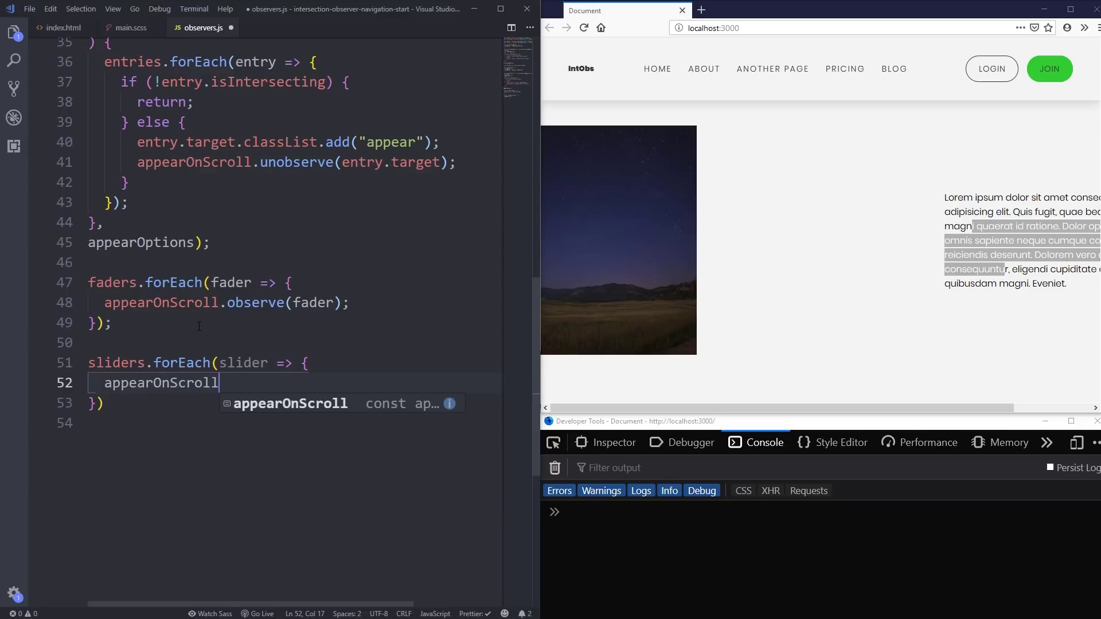
{"action": "type", "text": ".observer"}
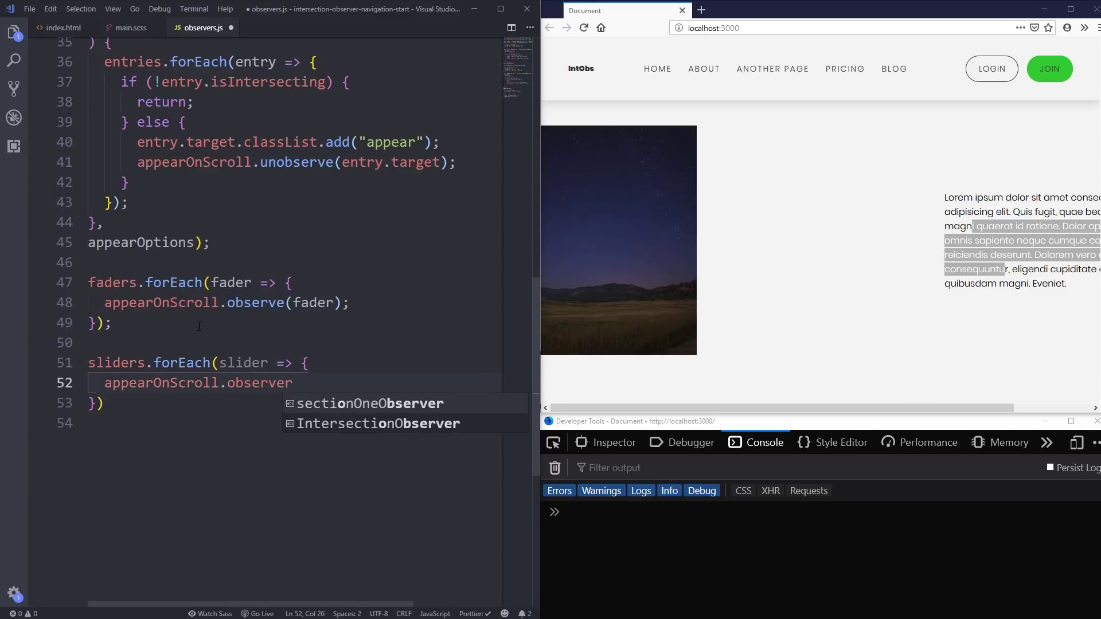
{"action": "key", "text": "BackSpace"}
{"action": "type", "text": "(slider)"}
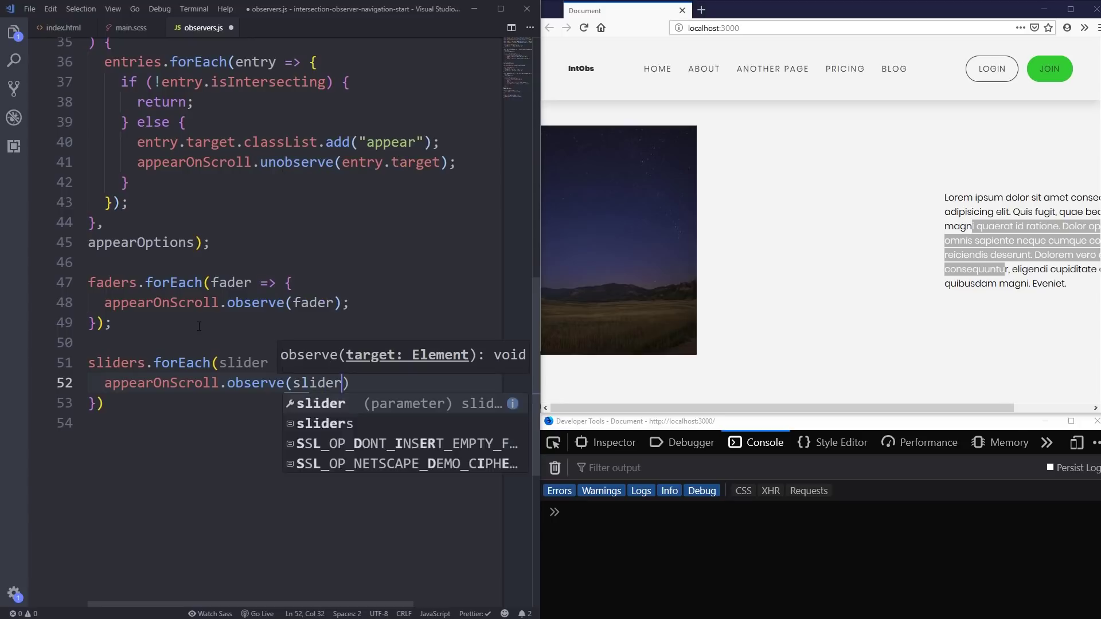
{"action": "type", "text": ";"}
{"action": "key", "text": "ctrl+s"}
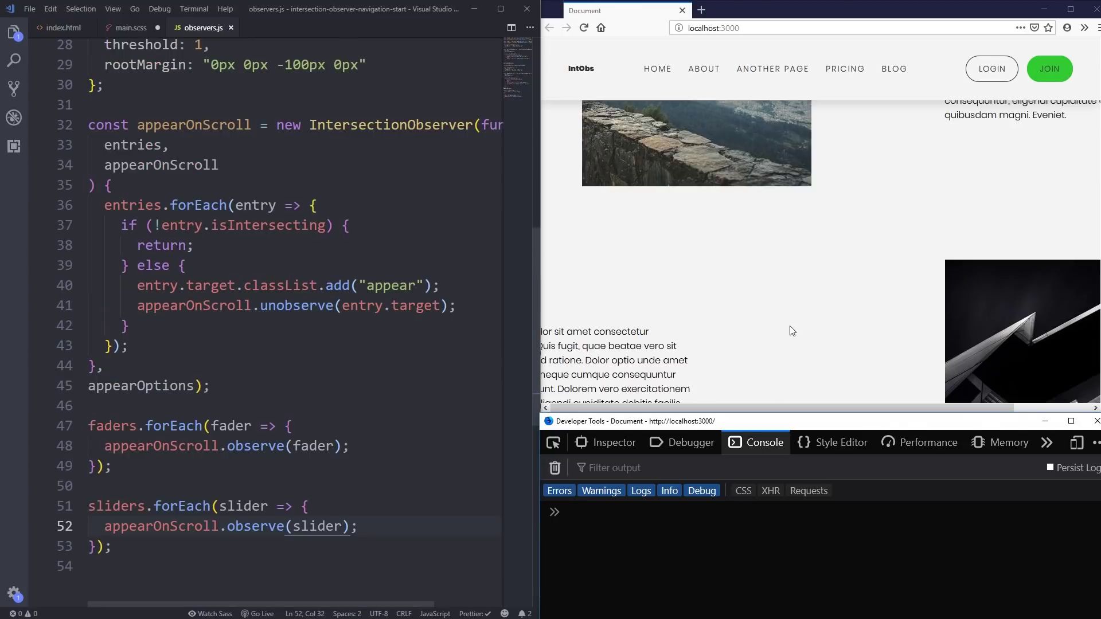
{"action": "left_click", "coordinate": [434, 484]}
{"action": "scroll", "coordinate": [433, 483], "scroll_direction": "down", "scroll_amount": 1}
{"action": "scroll", "coordinate": [757, 265], "scroll_direction": "up", "scroll_amount": 5}
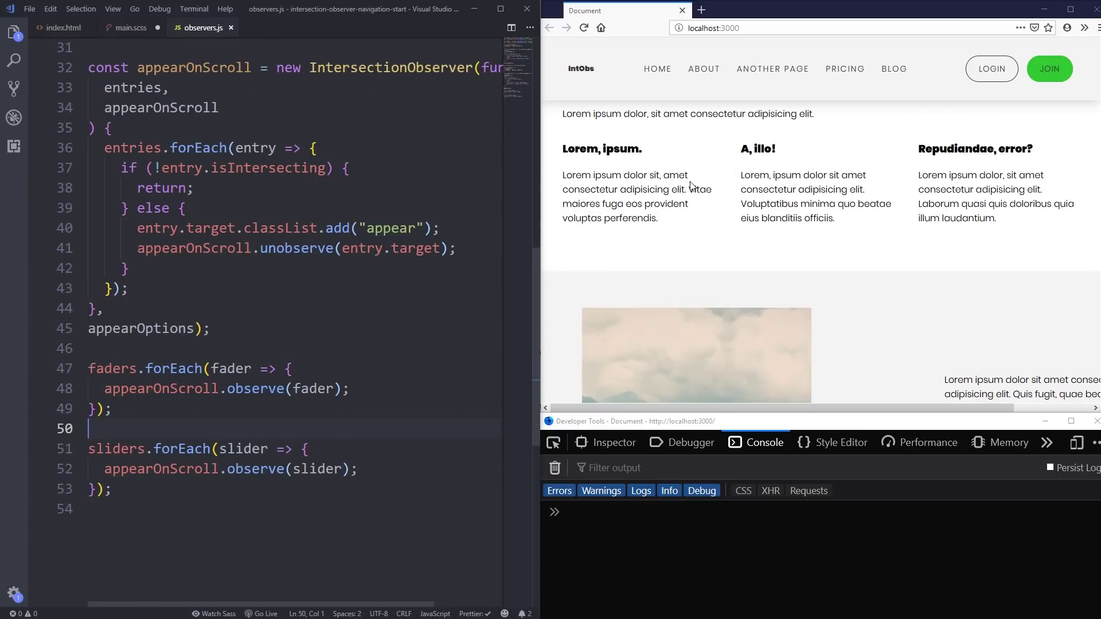
{"action": "scroll", "coordinate": [691, 186], "scroll_direction": "down", "scroll_amount": 1}
{"action": "scroll", "coordinate": [701, 201], "scroll_direction": "down", "scroll_amount": 1}
{"action": "scroll", "coordinate": [634, 180], "scroll_direction": "down", "scroll_amount": 1}
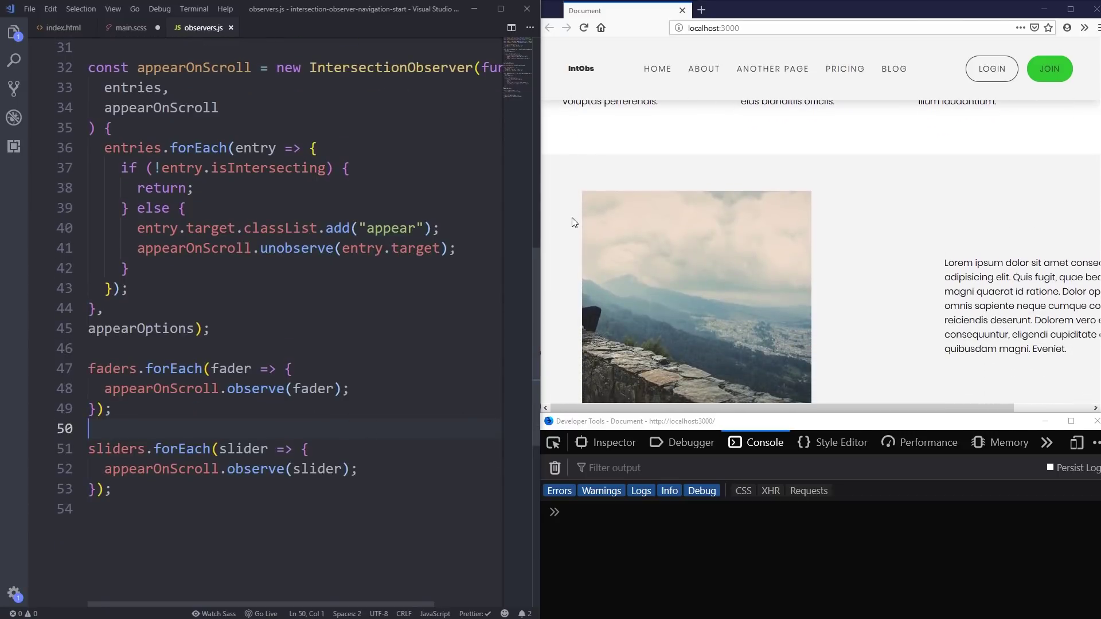
{"action": "scroll", "coordinate": [572, 222], "scroll_direction": "down", "scroll_amount": 1}
{"action": "scroll", "coordinate": [800, 206], "scroll_direction": "down", "scroll_amount": 1}
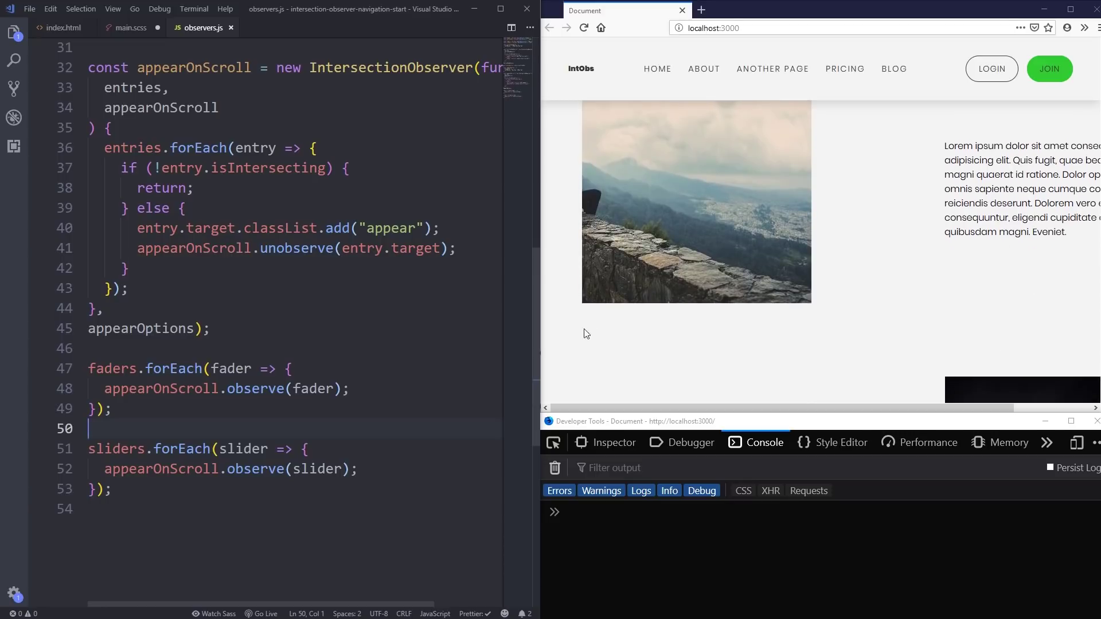
{"action": "scroll", "coordinate": [301, 306], "scroll_direction": "up", "scroll_amount": 2}
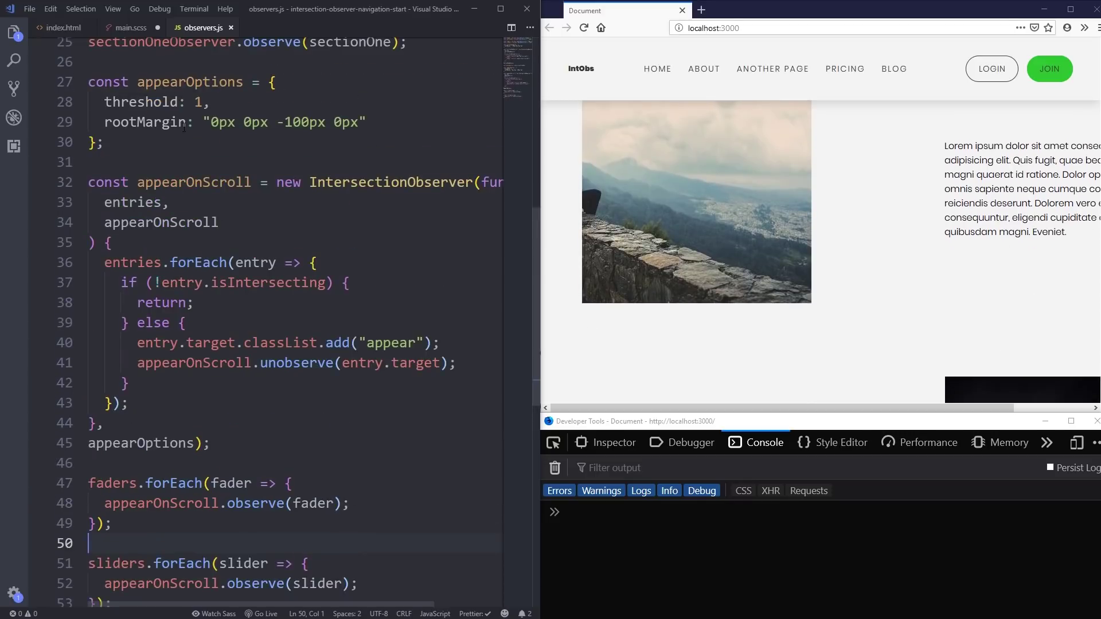
- Change the appearOptions threshold from 1 to 0 and save
{"action": "double_click", "coordinate": [197, 101]}
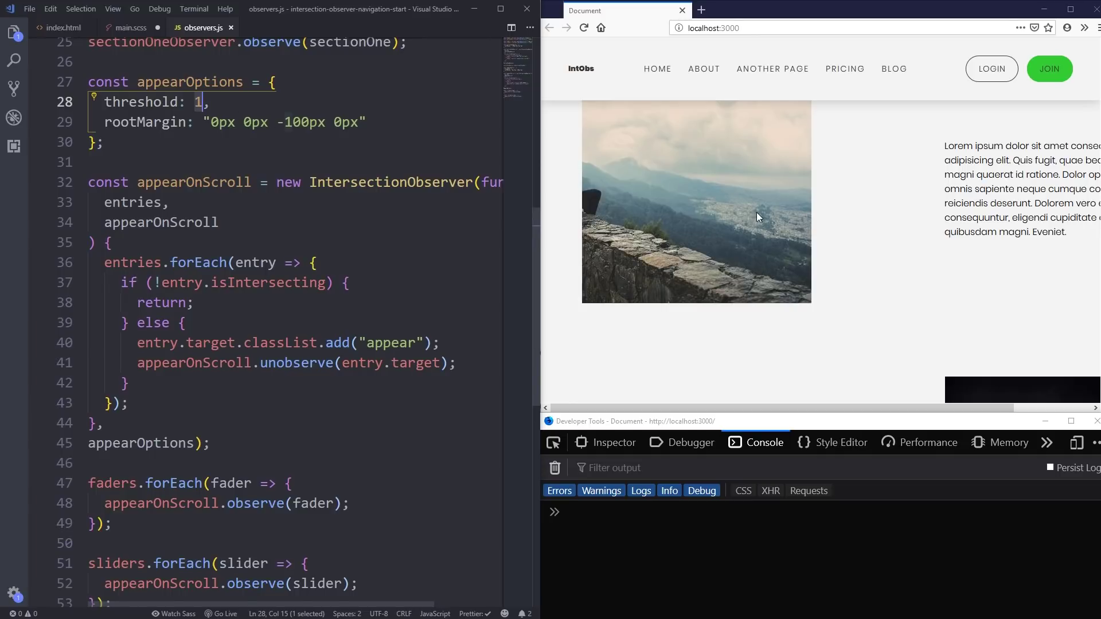
{"action": "scroll", "coordinate": [757, 228], "scroll_direction": "up", "scroll_amount": 3}
{"action": "scroll", "coordinate": [763, 275], "scroll_direction": "down", "scroll_amount": 2}
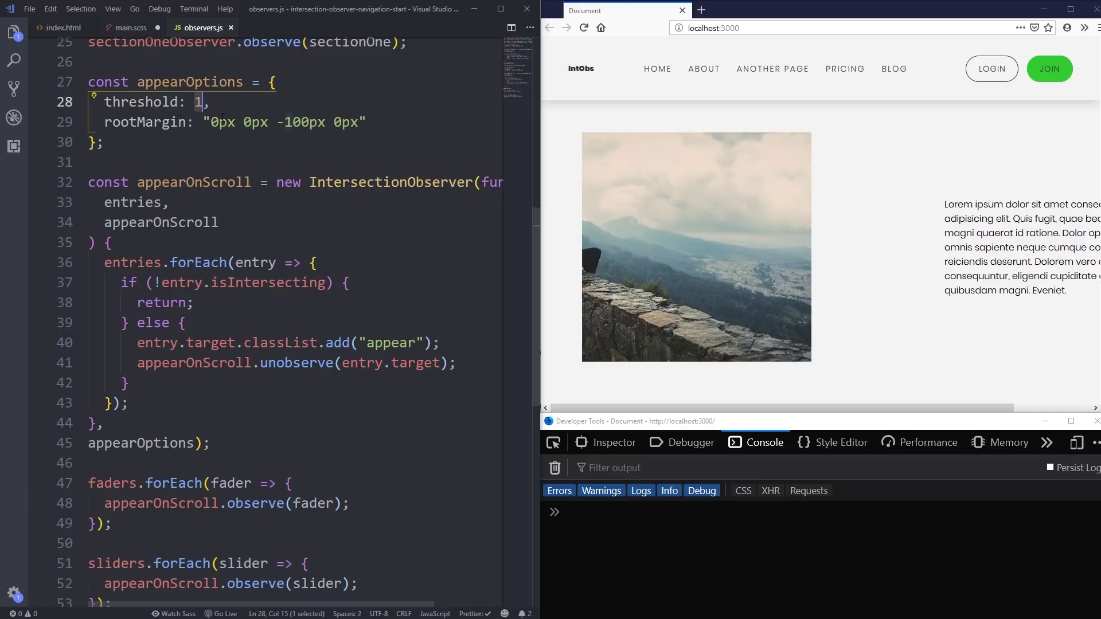
{"action": "left_click_drag", "start_coordinate": [211, 123], "coordinate": [359, 122]}
{"action": "left_click", "coordinate": [357, 122]}
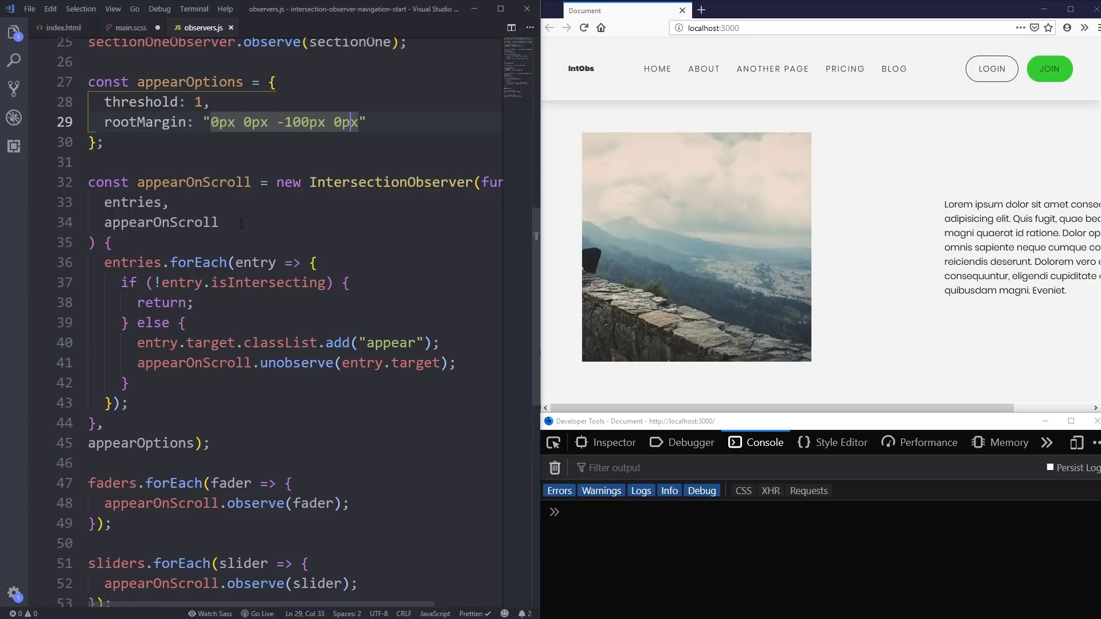
{"action": "double_click", "coordinate": [197, 101]}
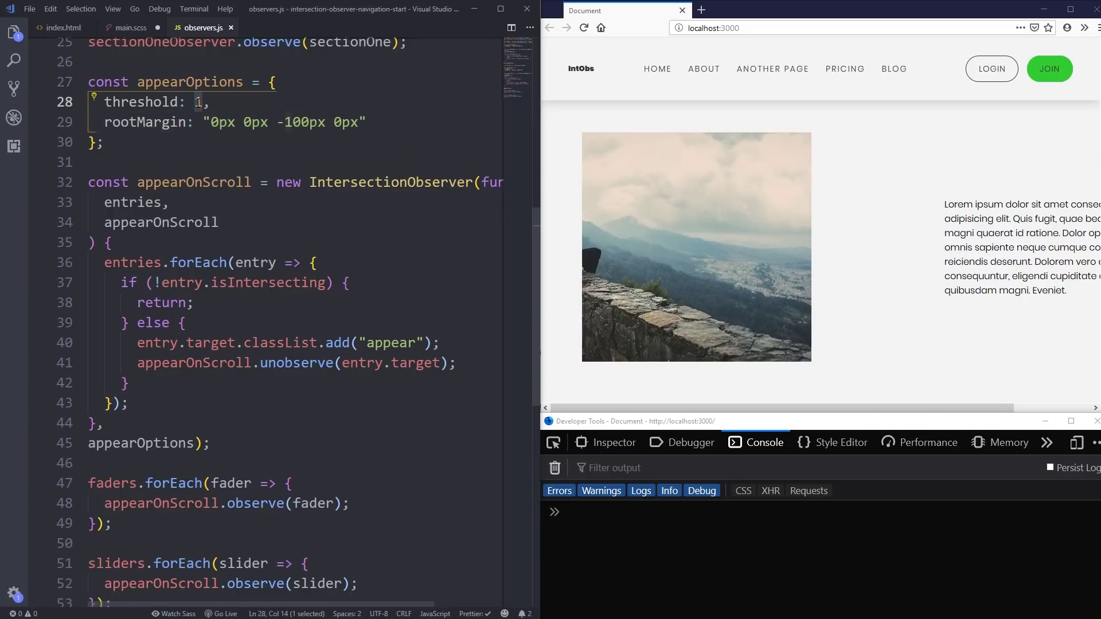
{"action": "type", "text": "0"}
{"action": "key", "text": "ctrl+s"}
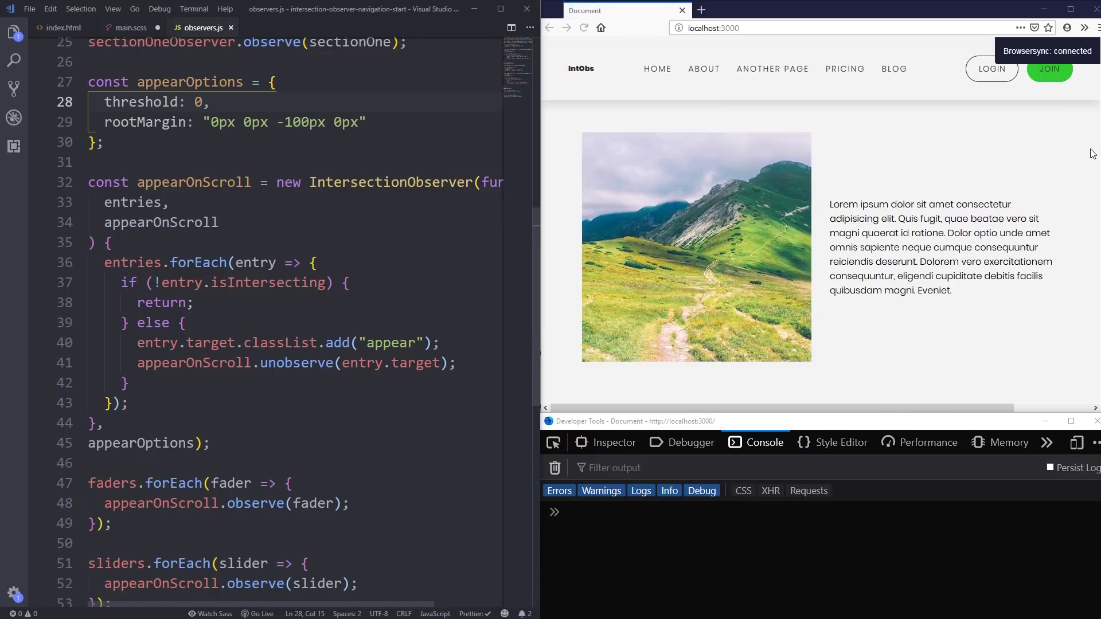
{"action": "scroll", "coordinate": [1091, 153], "scroll_direction": "down", "scroll_amount": 5}
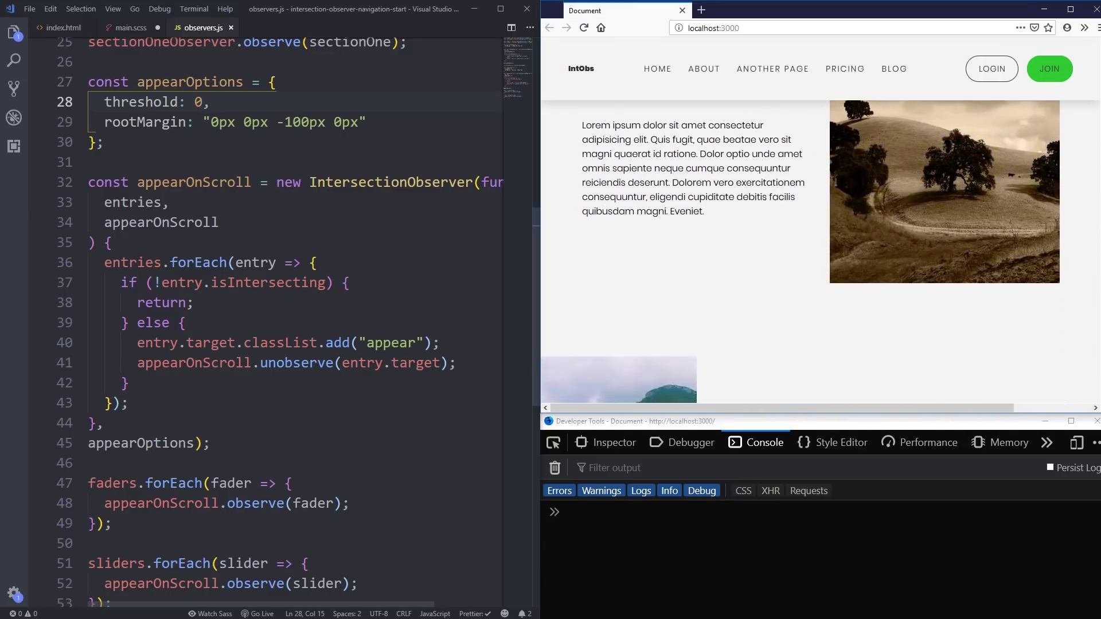
{"action": "scroll", "coordinate": [1091, 216], "scroll_direction": "down", "scroll_amount": 2}
{"action": "scroll", "coordinate": [1090, 232], "scroll_direction": "down", "scroll_amount": 2}
{"action": "scroll", "coordinate": [1090, 250], "scroll_direction": "down", "scroll_amount": 2}
{"action": "scroll", "coordinate": [1090, 270], "scroll_direction": "down", "scroll_amount": 2}
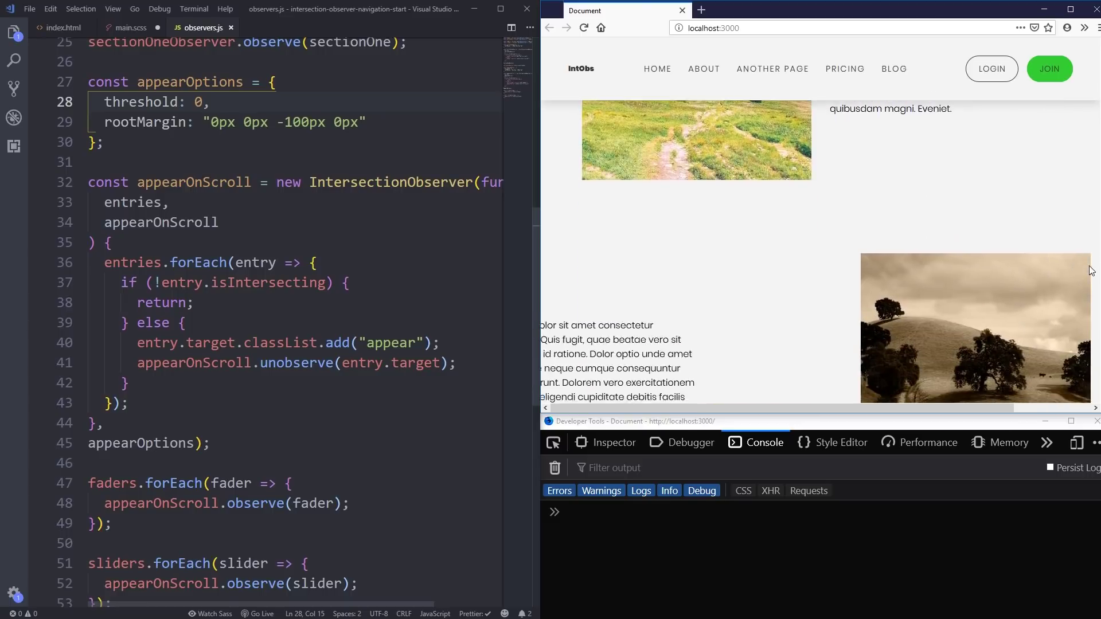
{"action": "scroll", "coordinate": [1091, 271], "scroll_direction": "down", "scroll_amount": 2}
{"action": "scroll", "coordinate": [1089, 289], "scroll_direction": "down", "scroll_amount": 2}
{"action": "scroll", "coordinate": [1086, 307], "scroll_direction": "down", "scroll_amount": 2}
{"action": "scroll", "coordinate": [1084, 326], "scroll_direction": "down", "scroll_amount": 2}
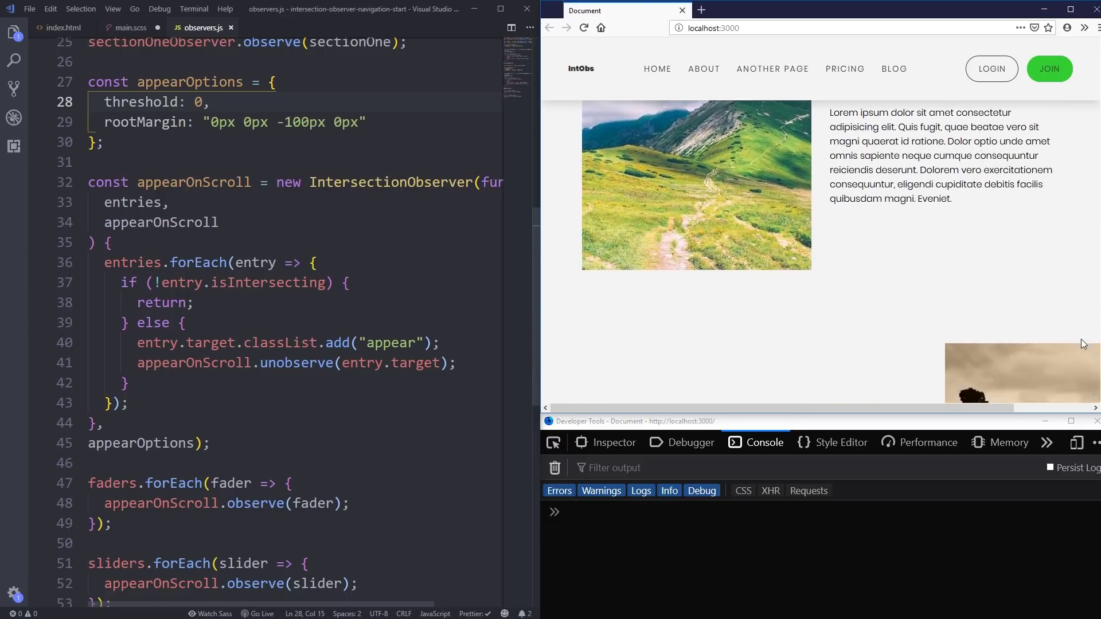
{"action": "scroll", "coordinate": [1082, 349], "scroll_direction": "down", "scroll_amount": 2}
{"action": "scroll", "coordinate": [1081, 366], "scroll_direction": "down", "scroll_amount": 1}
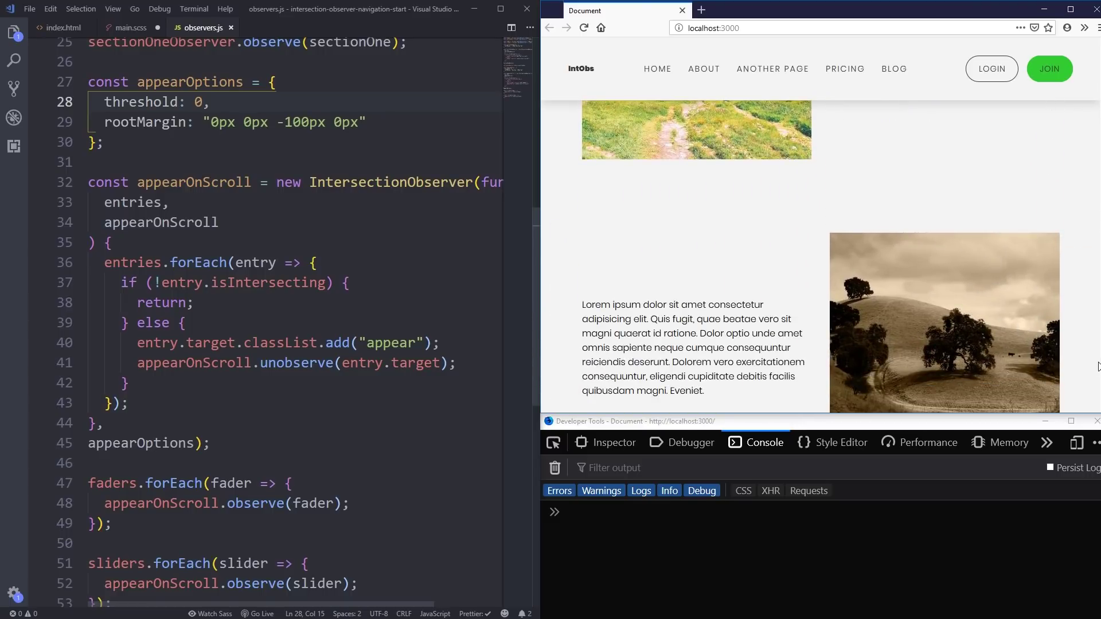
{"action": "scroll", "coordinate": [1084, 367], "scroll_direction": "up", "scroll_amount": 2}
{"action": "scroll", "coordinate": [1083, 366], "scroll_direction": "up", "scroll_amount": 2}
{"action": "scroll", "coordinate": [1084, 367], "scroll_direction": "up", "scroll_amount": 2}
{"action": "scroll", "coordinate": [1084, 367], "scroll_direction": "up", "scroll_amount": 5}
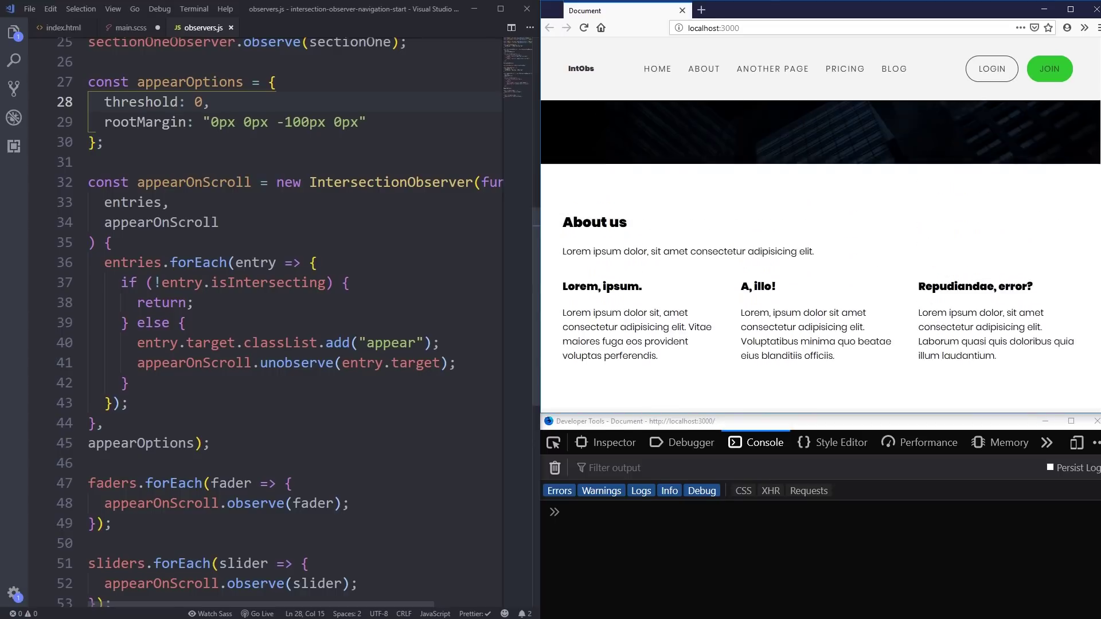
{"action": "scroll", "coordinate": [820, 258], "scroll_direction": "down", "scroll_amount": 5}
{"action": "scroll", "coordinate": [820, 258], "scroll_direction": "down", "scroll_amount": 5}
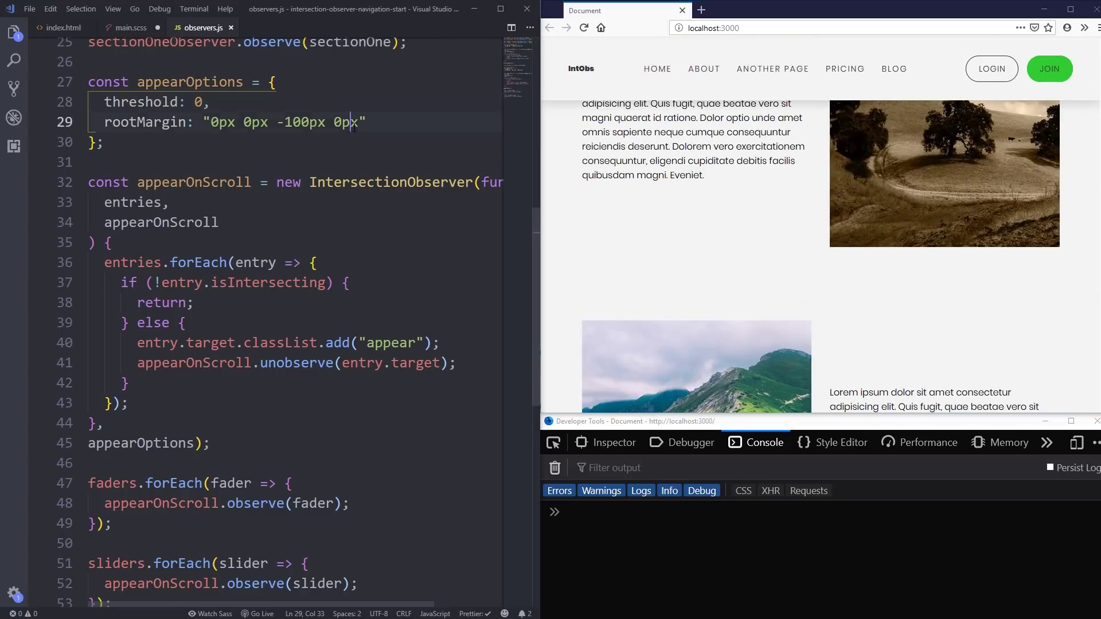
{"action": "left_click_drag", "start_coordinate": [359, 122], "coordinate": [212, 123]}
{"action": "scroll", "coordinate": [212, 122], "scroll_direction": "up", "scroll_amount": 1}
- Add overflow-x: hidden after font-family in the main.scss body rule and save
{"action": "left_click", "coordinate": [138, 27]}
{"action": "scroll", "coordinate": [308, 145], "scroll_direction": "up", "scroll_amount": 3}
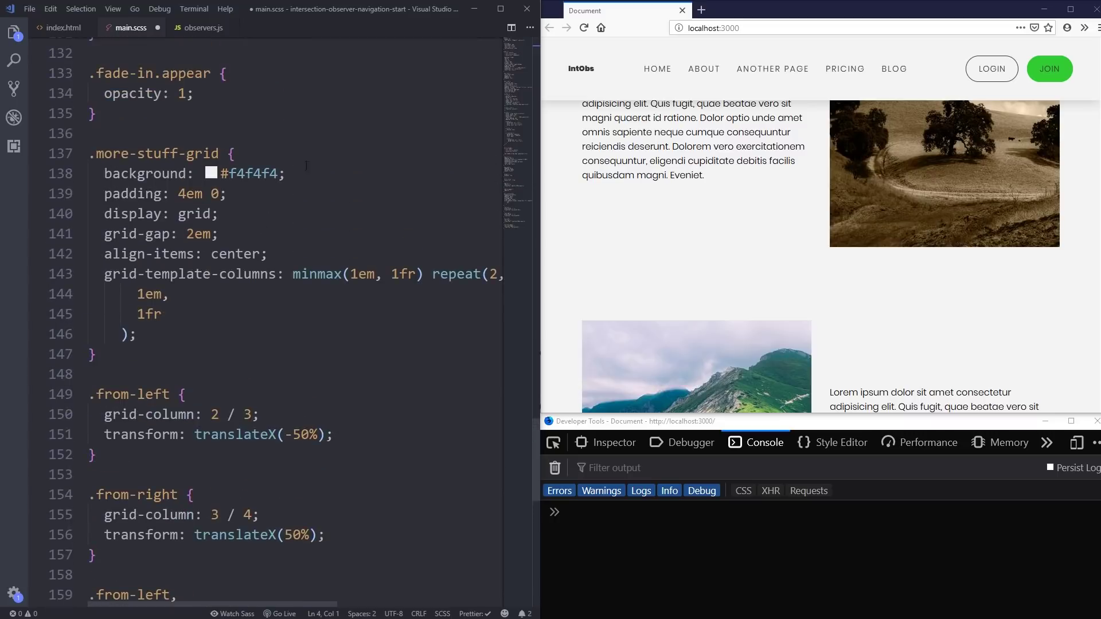
{"action": "scroll", "coordinate": [504, 67], "scroll_direction": "up", "scroll_amount": 20}
{"action": "scroll", "coordinate": [521, 62], "scroll_direction": "up", "scroll_amount": 4}
{"action": "left_click", "coordinate": [424, 82]}
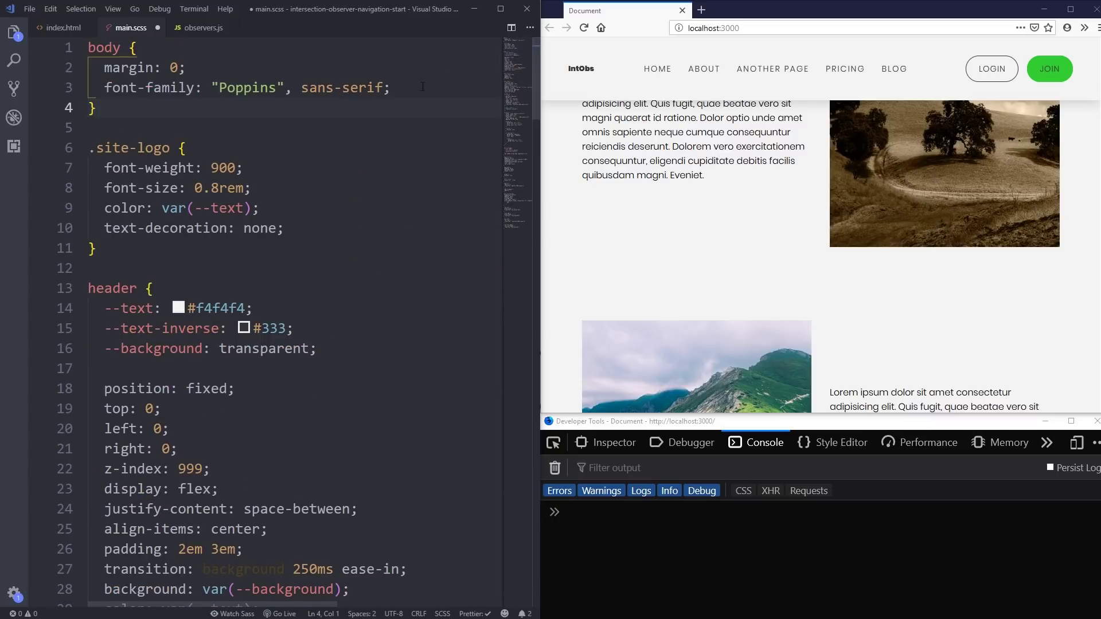
{"action": "key", "text": "Return"}
{"action": "type", "text": "overflo"}
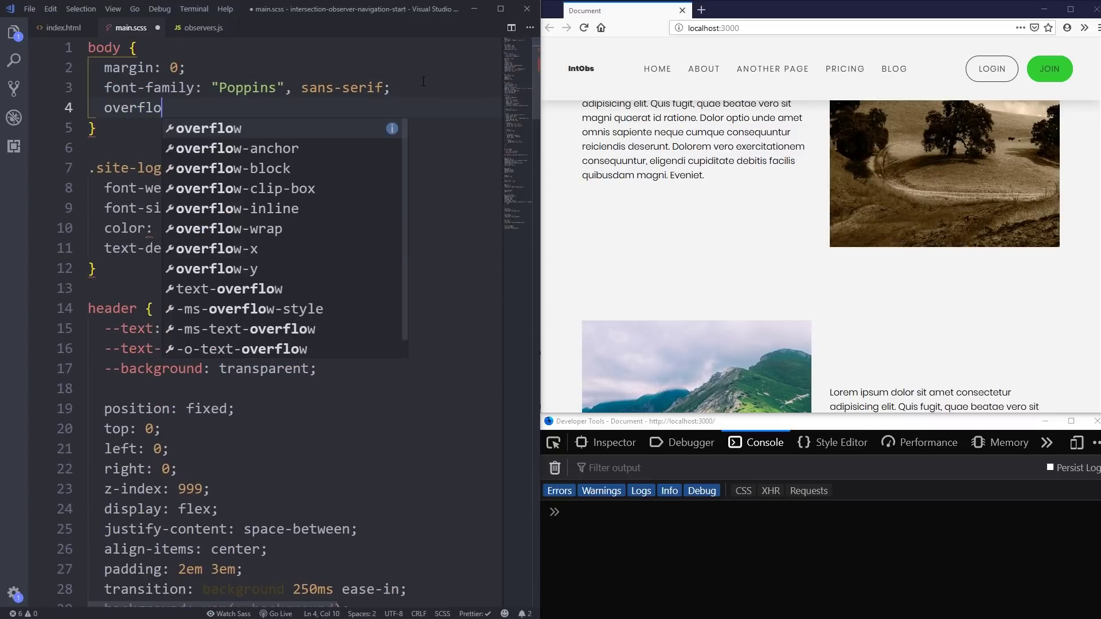
{"action": "type", "text": "w-x"}
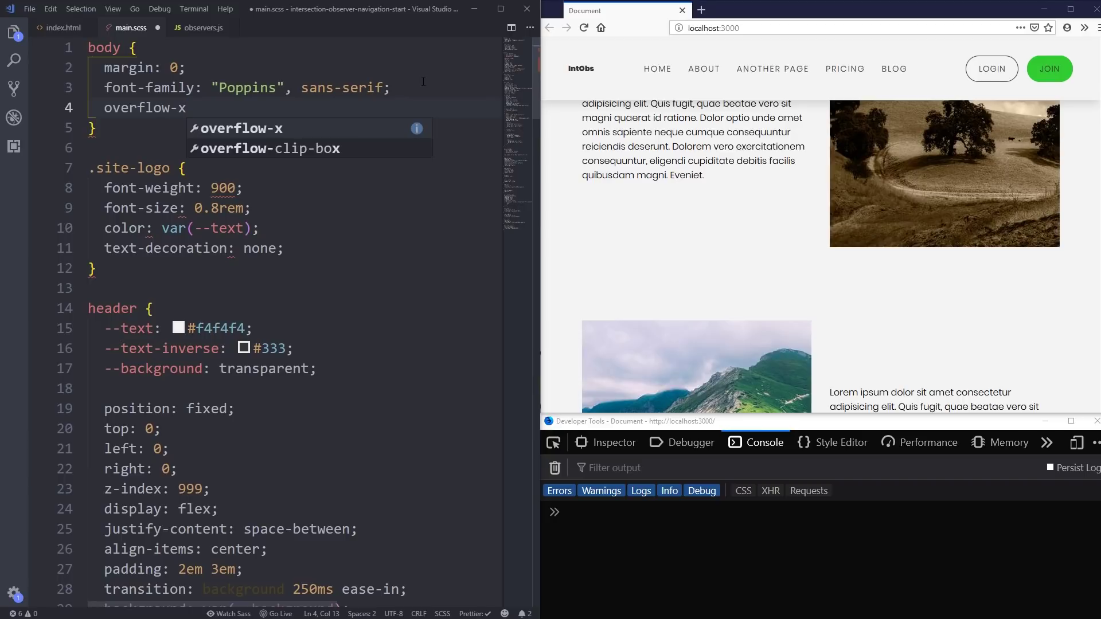
{"action": "type", "text": ": hidden;"}
{"action": "key", "text": "ctrl+s"}
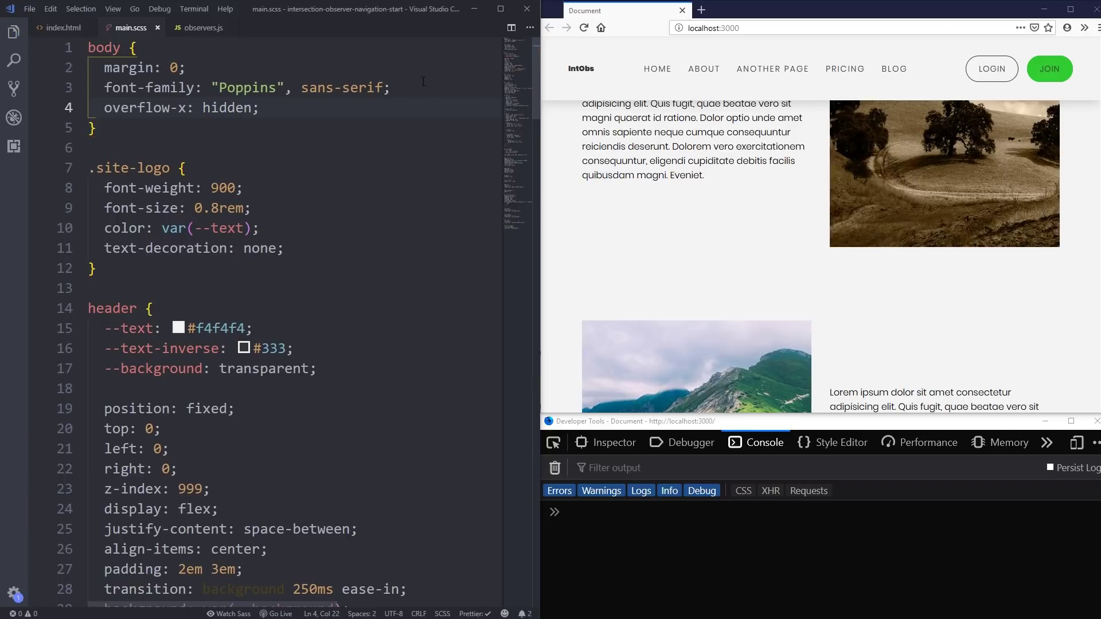
{"action": "scroll", "coordinate": [736, 189], "scroll_direction": "up", "scroll_amount": 5}
{"action": "scroll", "coordinate": [735, 191], "scroll_direction": "up", "scroll_amount": 5}
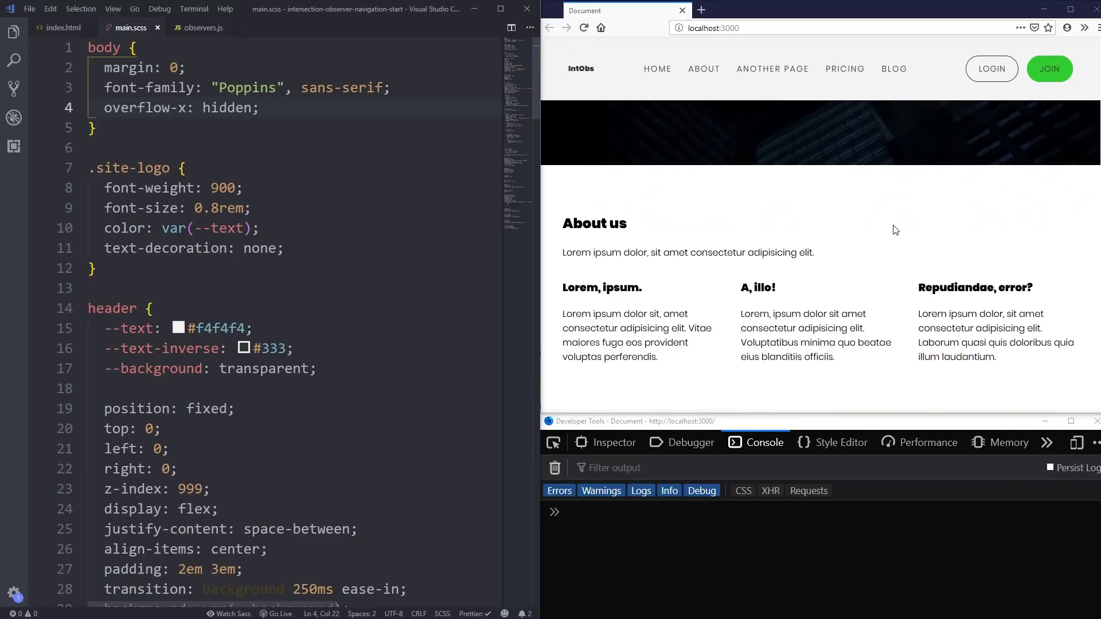
{"action": "scroll", "coordinate": [647, 52], "scroll_direction": "up", "scroll_amount": 5}
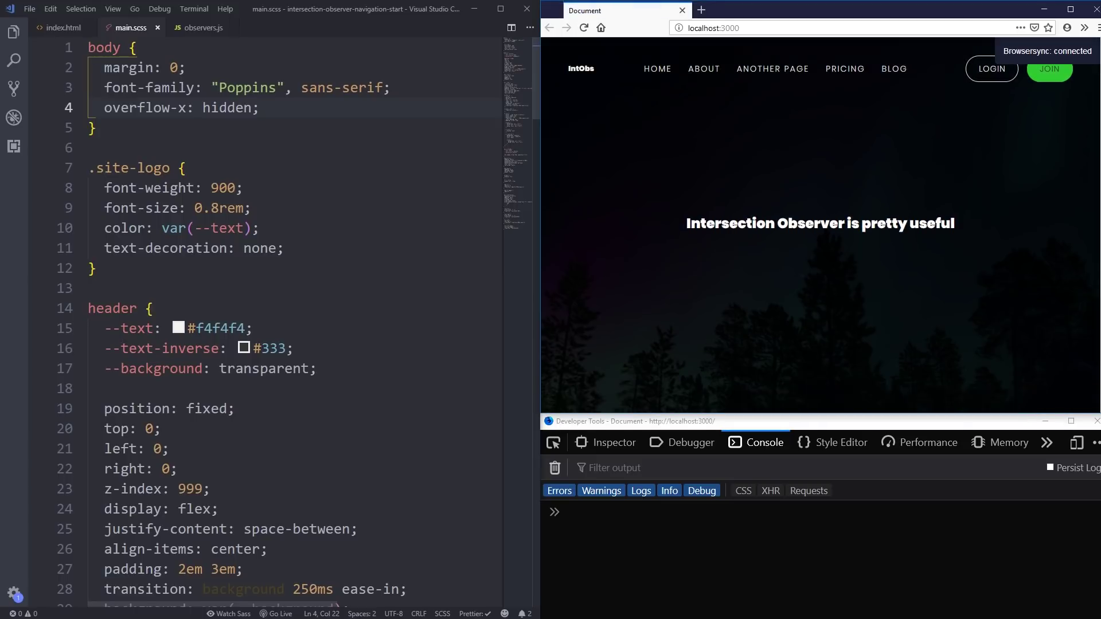
{"action": "scroll", "coordinate": [821, 223], "scroll_direction": "down", "scroll_amount": 2}
{"action": "scroll", "coordinate": [821, 224], "scroll_direction": "down", "scroll_amount": 2}
{"action": "scroll", "coordinate": [821, 225], "scroll_direction": "down", "scroll_amount": 1}
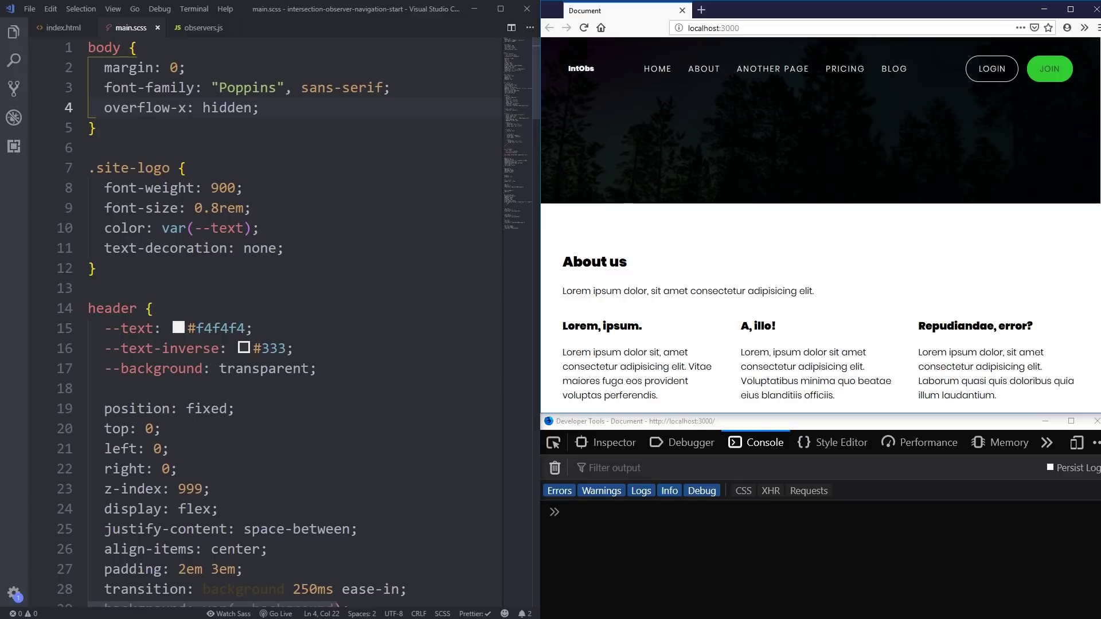
{"action": "scroll", "coordinate": [820, 224], "scroll_direction": "down", "scroll_amount": 2}
{"action": "scroll", "coordinate": [1097, 172], "scroll_direction": "down", "scroll_amount": 1}
{"action": "scroll", "coordinate": [1096, 172], "scroll_direction": "down", "scroll_amount": 2}
{"action": "scroll", "coordinate": [1096, 172], "scroll_direction": "down", "scroll_amount": 2}
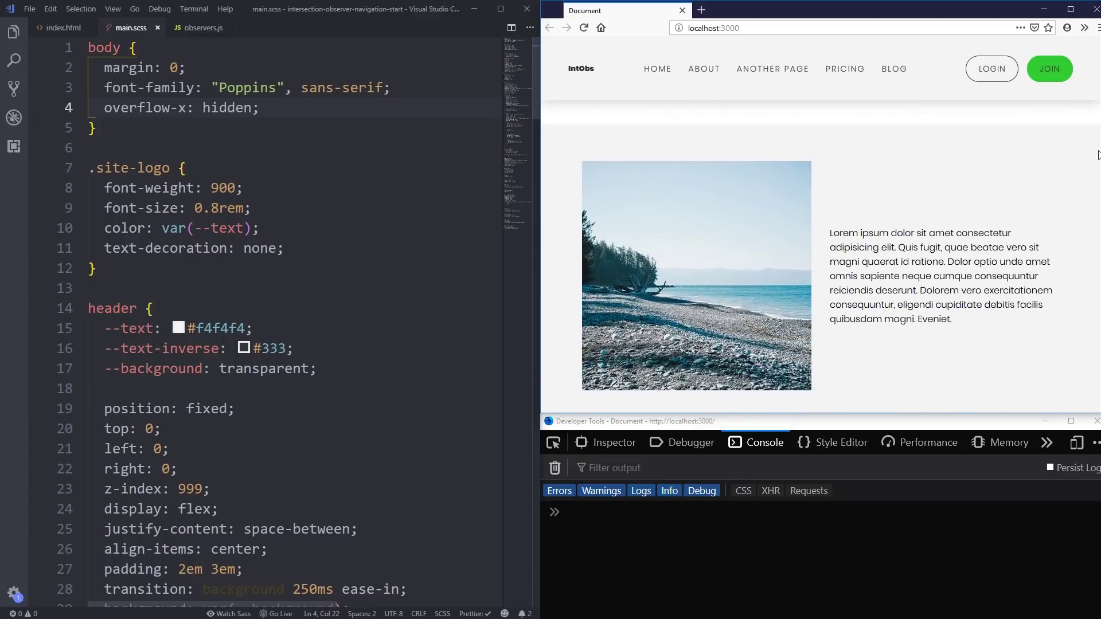
{"action": "scroll", "coordinate": [1097, 172], "scroll_direction": "down", "scroll_amount": 2}
{"action": "scroll", "coordinate": [1096, 172], "scroll_direction": "down", "scroll_amount": 2}
{"action": "scroll", "coordinate": [1097, 173], "scroll_direction": "down", "scroll_amount": 2}
{"action": "scroll", "coordinate": [1093, 239], "scroll_direction": "down", "scroll_amount": 2}
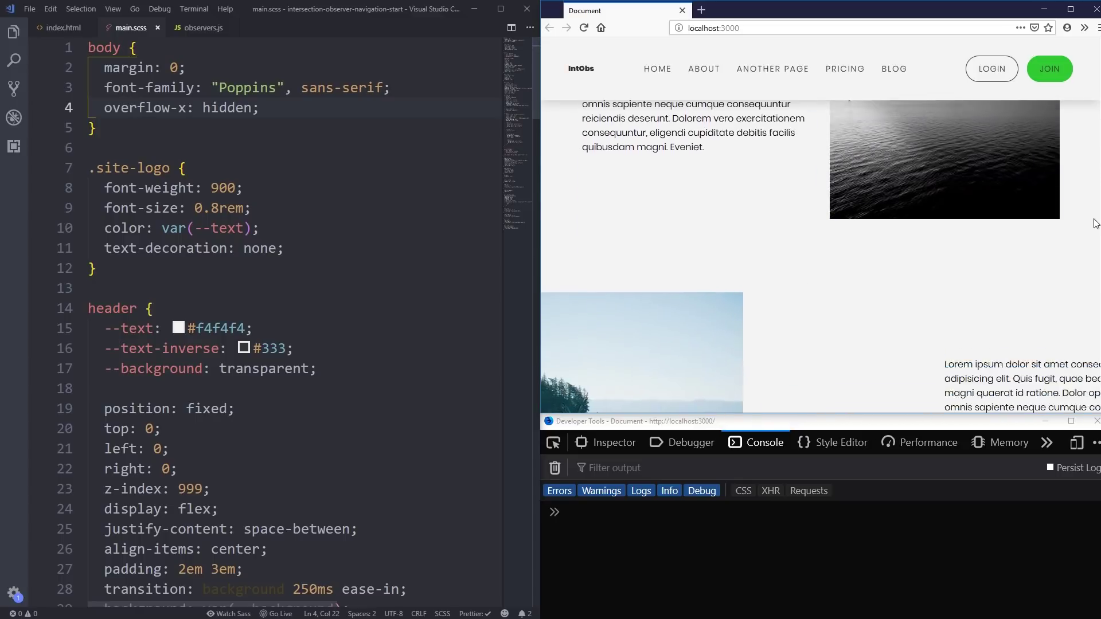
{"action": "scroll", "coordinate": [1094, 238], "scroll_direction": "down", "scroll_amount": 3}
{"action": "scroll", "coordinate": [1092, 262], "scroll_direction": "down", "scroll_amount": 2}
{"action": "scroll", "coordinate": [1090, 278], "scroll_direction": "down", "scroll_amount": 2}
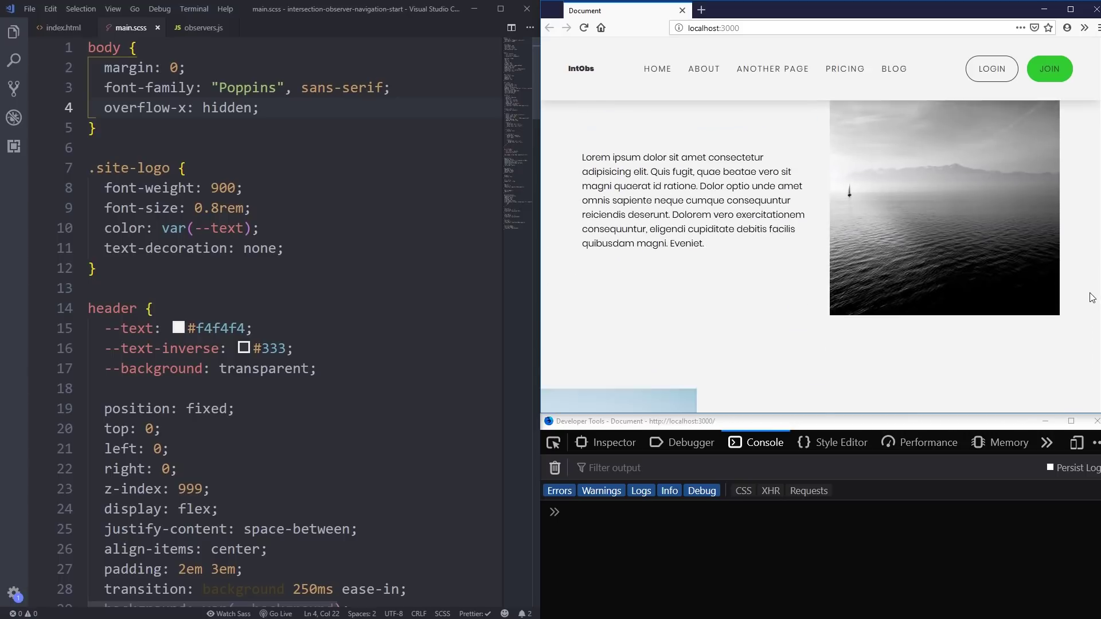
{"action": "scroll", "coordinate": [1090, 293], "scroll_direction": "down", "scroll_amount": 2}
{"action": "scroll", "coordinate": [1090, 309], "scroll_direction": "down", "scroll_amount": 2}
{"action": "scroll", "coordinate": [1091, 321], "scroll_direction": "down", "scroll_amount": 2}
{"action": "scroll", "coordinate": [1021, 332], "scroll_direction": "down", "scroll_amount": 2}
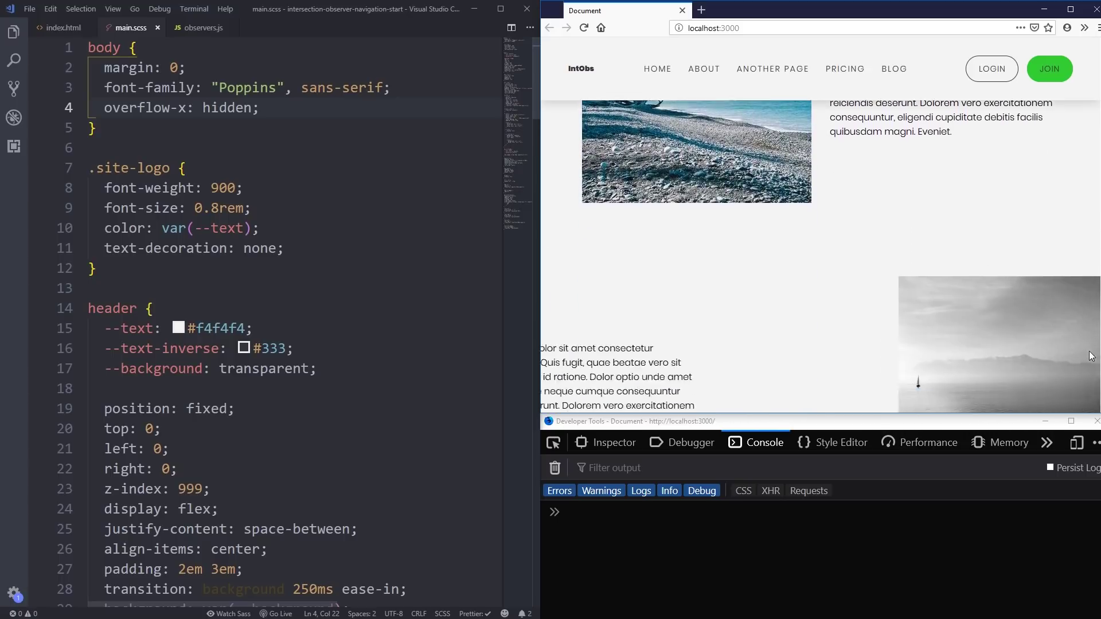
{"action": "scroll", "coordinate": [909, 380], "scroll_direction": "down", "scroll_amount": 2}
{"action": "left_click", "coordinate": [371, 263]}
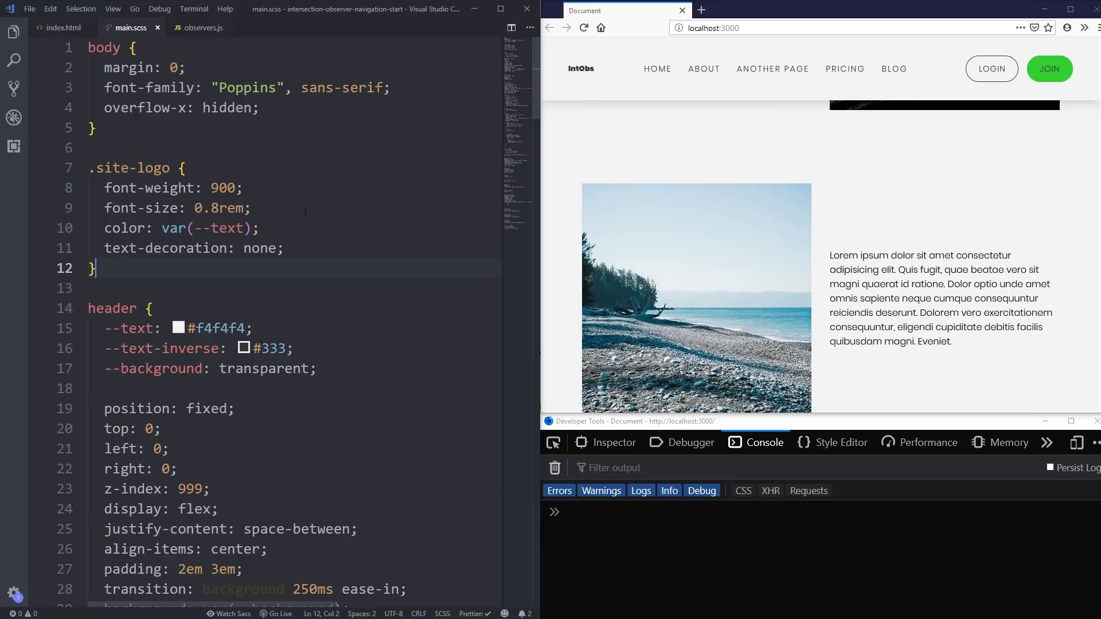
- Change the bottom rootMargin in appearOptions to -250px and reload the preview
{"action": "left_click", "coordinate": [184, 33]}
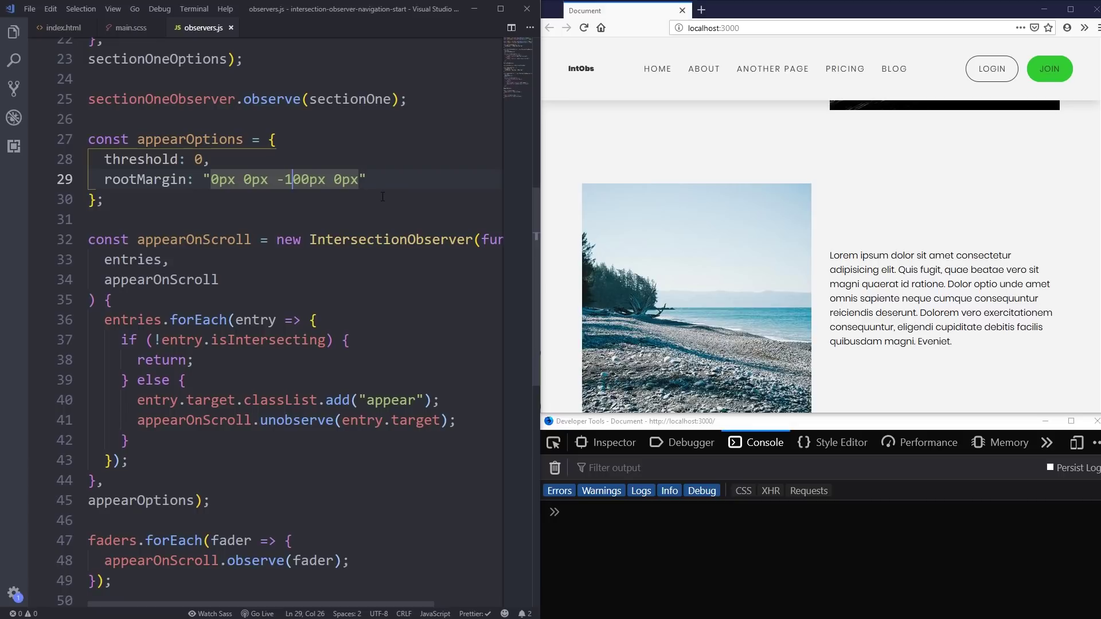
{"action": "key", "text": "BackSpace"}
{"action": "type", "text": "25"}
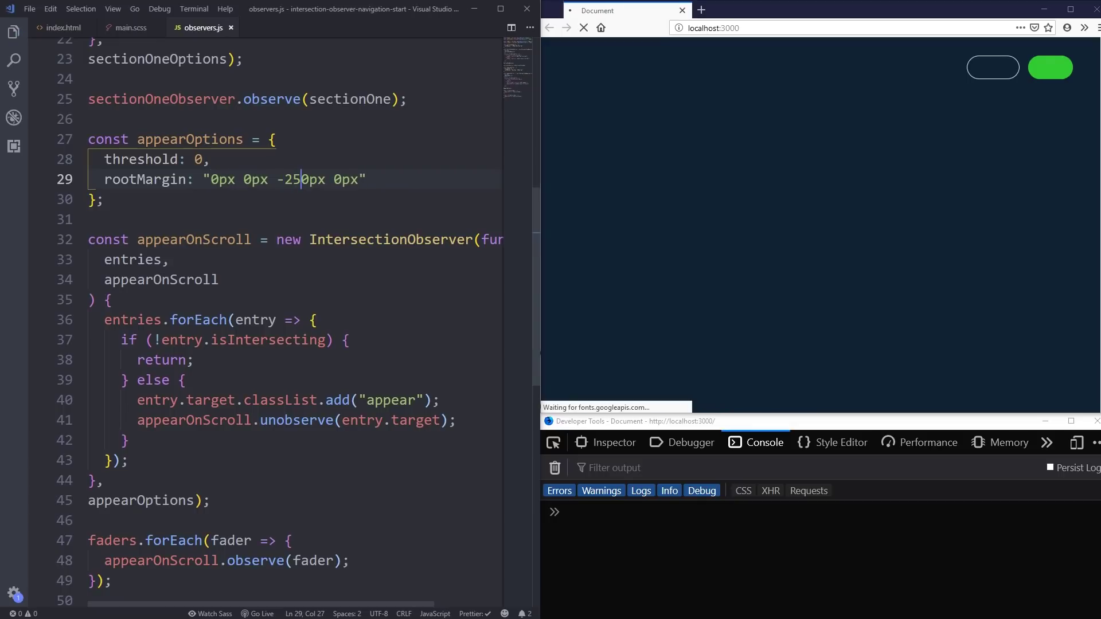
{"action": "scroll", "coordinate": [1049, 183], "scroll_direction": "up", "scroll_amount": 4}
{"action": "scroll", "coordinate": [1049, 182], "scroll_direction": "up", "scroll_amount": 4}
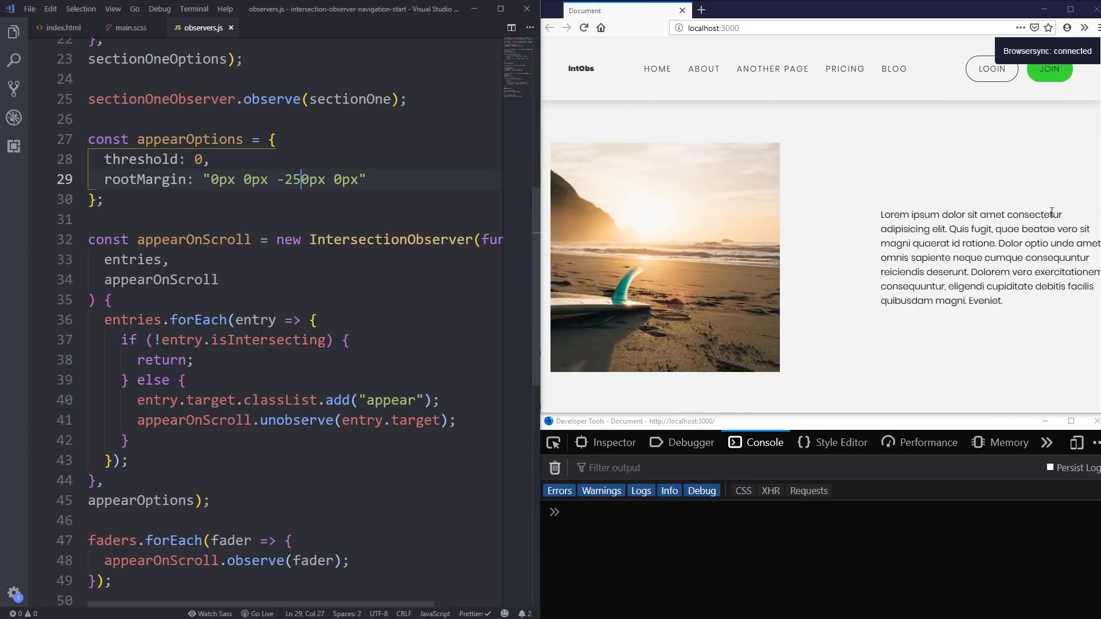
{"action": "scroll", "coordinate": [1050, 198], "scroll_direction": "up", "scroll_amount": 4}
{"action": "scroll", "coordinate": [1050, 212], "scroll_direction": "up", "scroll_amount": 4}
{"action": "scroll", "coordinate": [1050, 219], "scroll_direction": "up", "scroll_amount": 4}
{"action": "scroll", "coordinate": [1051, 225], "scroll_direction": "up", "scroll_amount": 5}
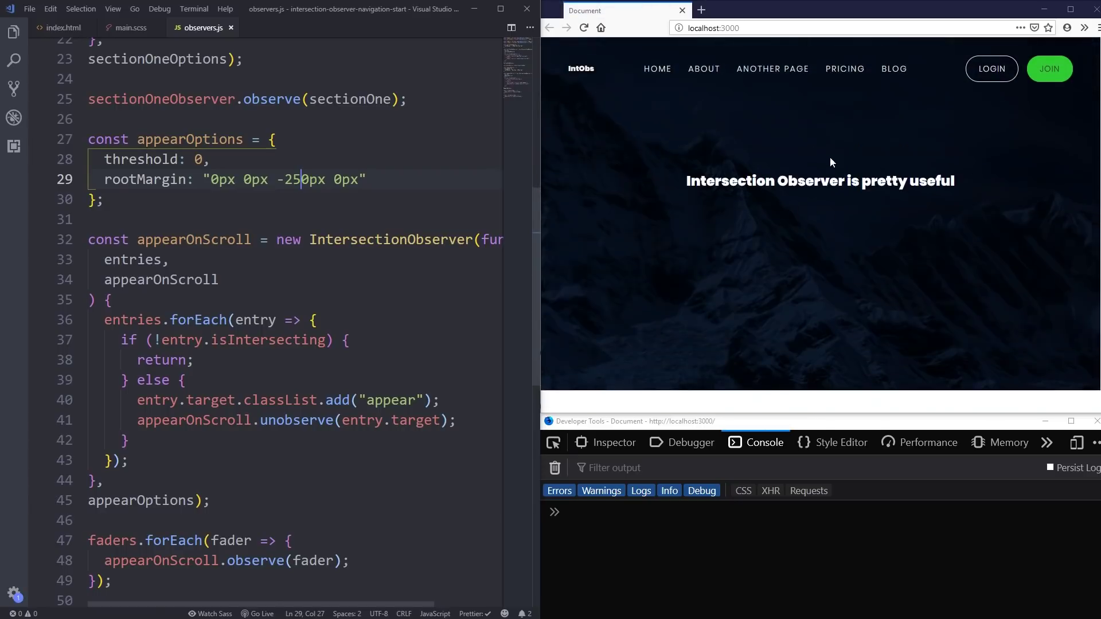
{"action": "left_click", "coordinate": [584, 28]}
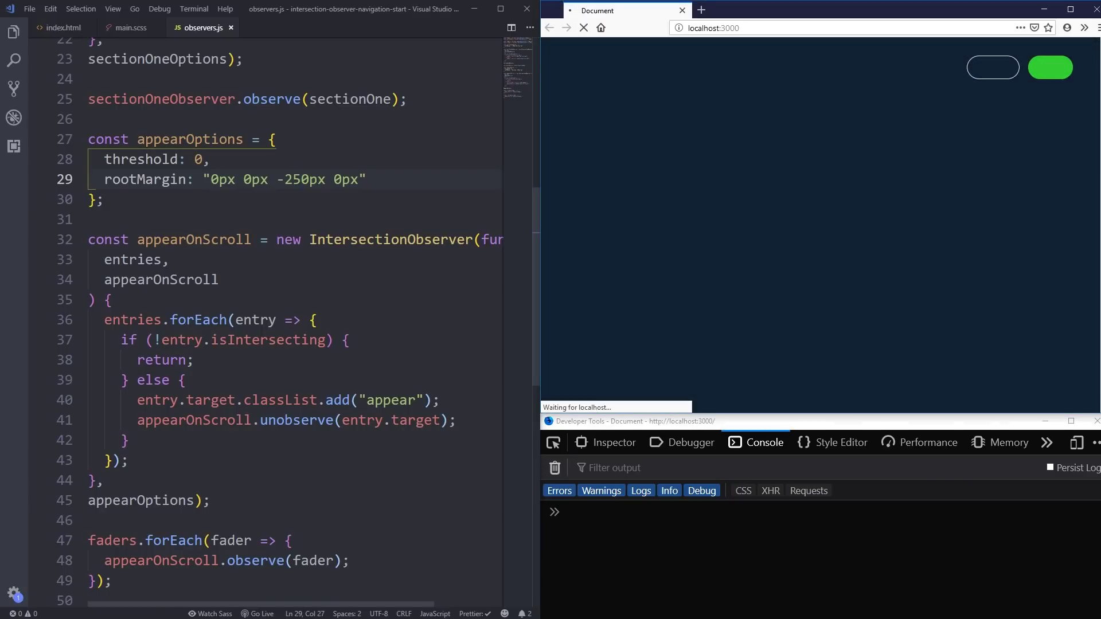
{"action": "scroll", "coordinate": [821, 223], "scroll_direction": "down", "scroll_amount": 3}
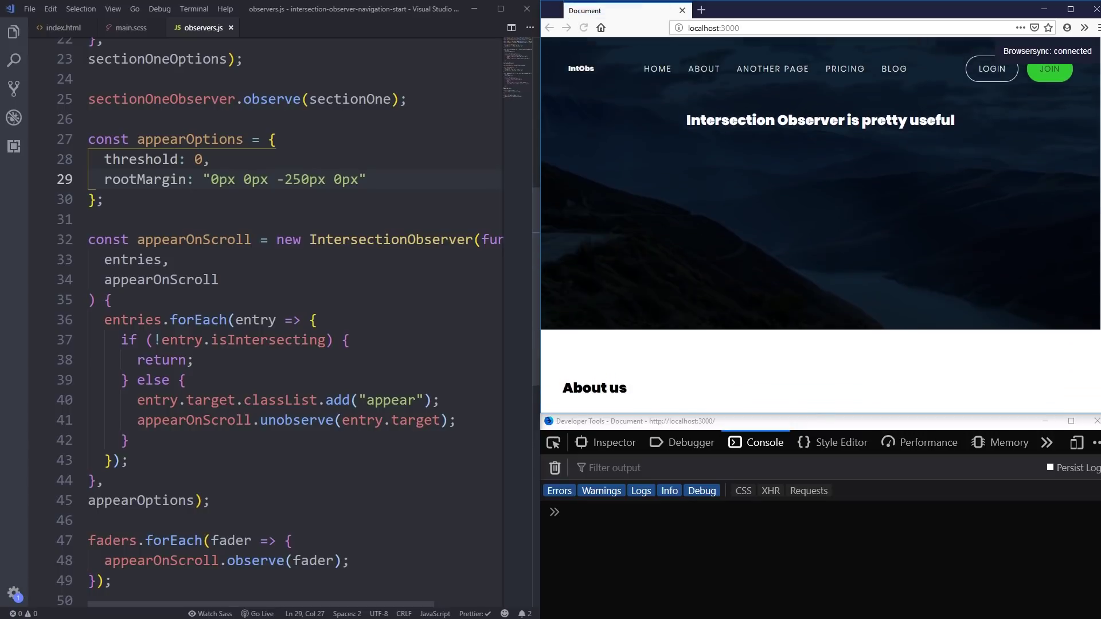
{"action": "scroll", "coordinate": [821, 224], "scroll_direction": "down", "scroll_amount": 2}
{"action": "scroll", "coordinate": [820, 224], "scroll_direction": "down", "scroll_amount": 2}
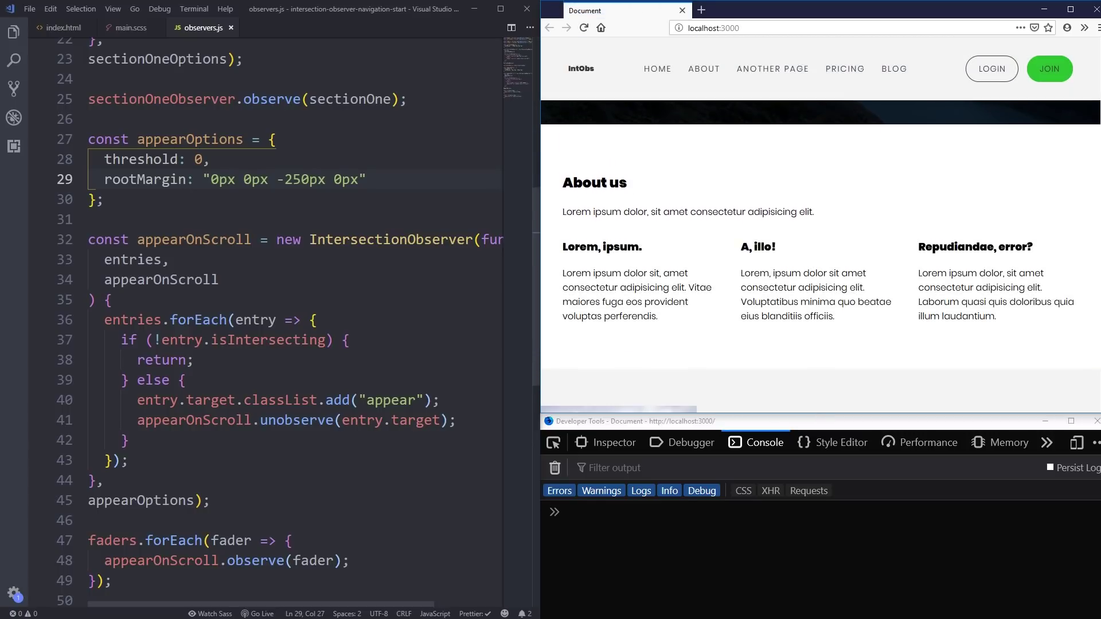
{"action": "scroll", "coordinate": [820, 223], "scroll_direction": "down", "scroll_amount": 3}
{"action": "scroll", "coordinate": [871, 161], "scroll_direction": "down", "scroll_amount": 2}
{"action": "scroll", "coordinate": [871, 161], "scroll_direction": "down", "scroll_amount": 1}
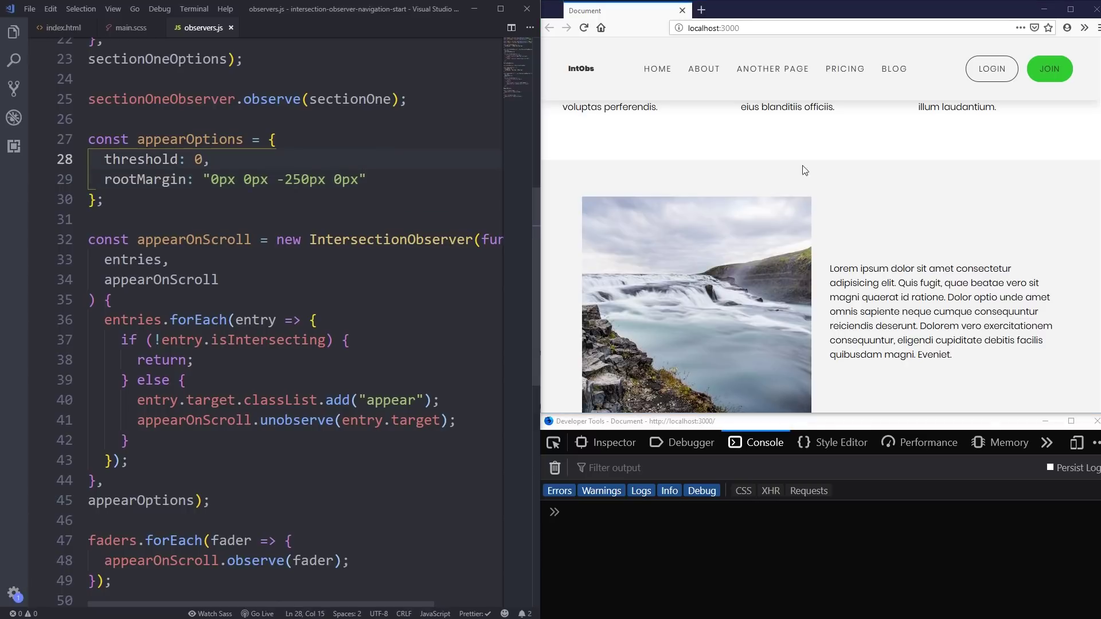
{"action": "scroll", "coordinate": [821, 258], "scroll_direction": "down", "scroll_amount": 2}
{"action": "scroll", "coordinate": [821, 258], "scroll_direction": "down", "scroll_amount": 1}
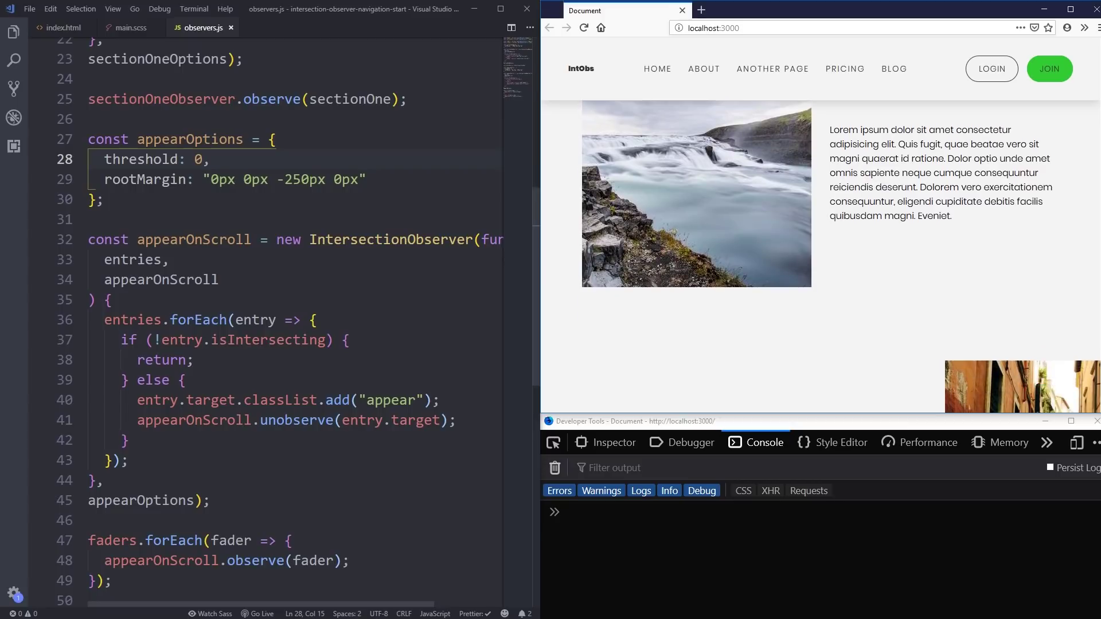
{"action": "scroll", "coordinate": [820, 258], "scroll_direction": "down", "scroll_amount": 1}
{"action": "scroll", "coordinate": [820, 258], "scroll_direction": "down", "scroll_amount": 1}
{"action": "scroll", "coordinate": [951, 255], "scroll_direction": "down", "scroll_amount": 1}
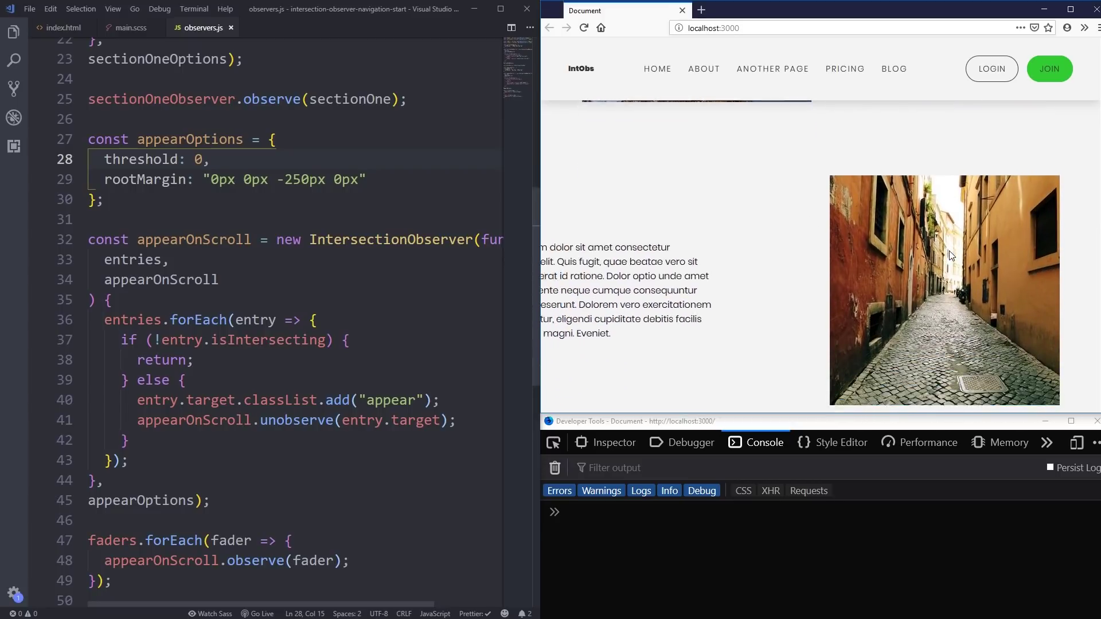
{"action": "scroll", "coordinate": [828, 297], "scroll_direction": "down", "scroll_amount": 1}
{"action": "scroll", "coordinate": [819, 342], "scroll_direction": "down", "scroll_amount": 1}
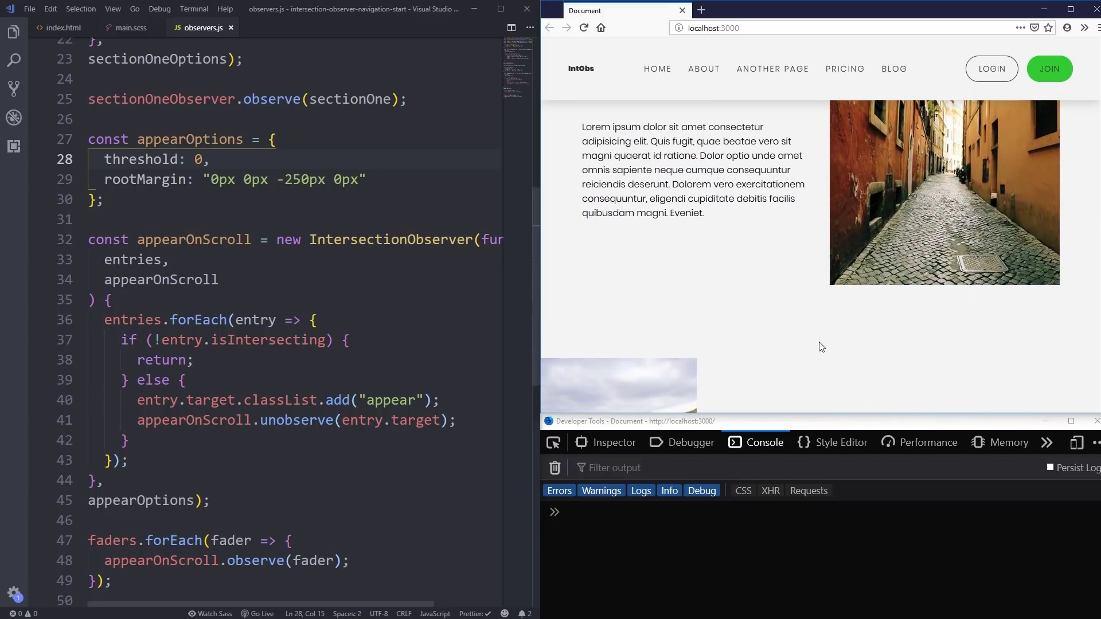
{"action": "scroll", "coordinate": [819, 342], "scroll_direction": "down", "scroll_amount": 2}
{"action": "scroll", "coordinate": [1006, 336], "scroll_direction": "down", "scroll_amount": 1}
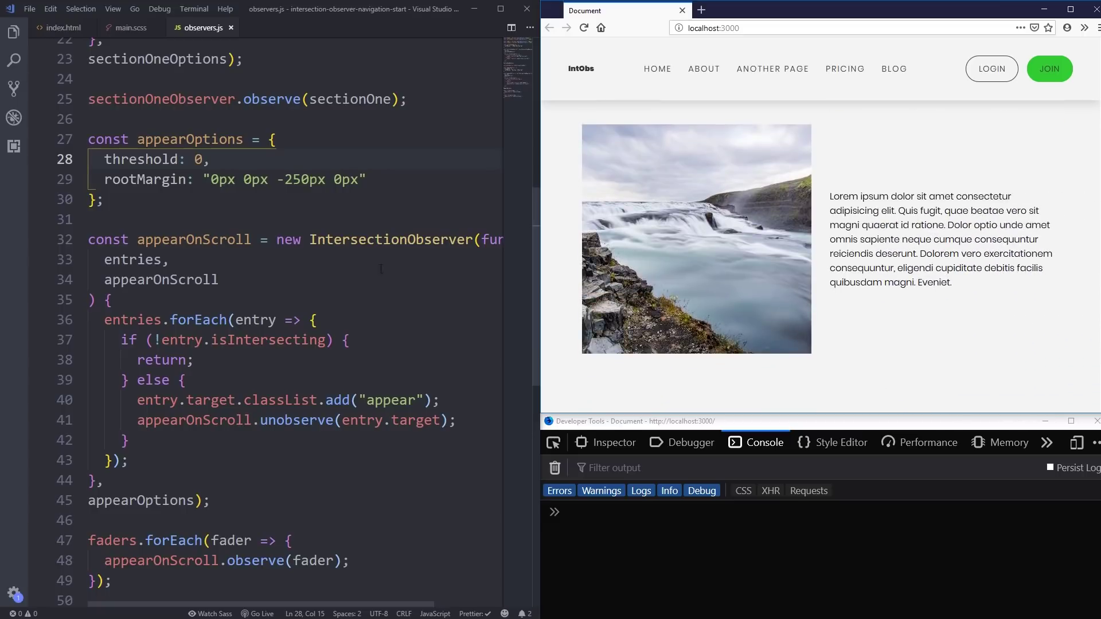
- Add opacity: 0 to the .from-left/.from-right rule and opacity: 1 to .appear
{"action": "left_click", "coordinate": [131, 28]}
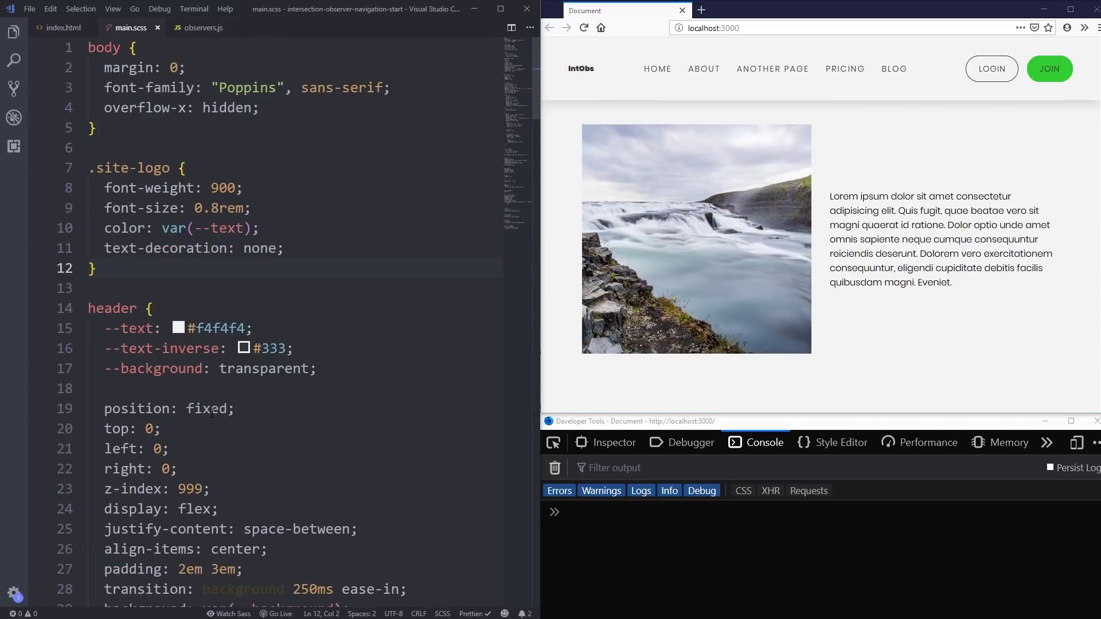
{"action": "left_click_drag", "start_coordinate": [523, 229], "coordinate": [524, 213]}
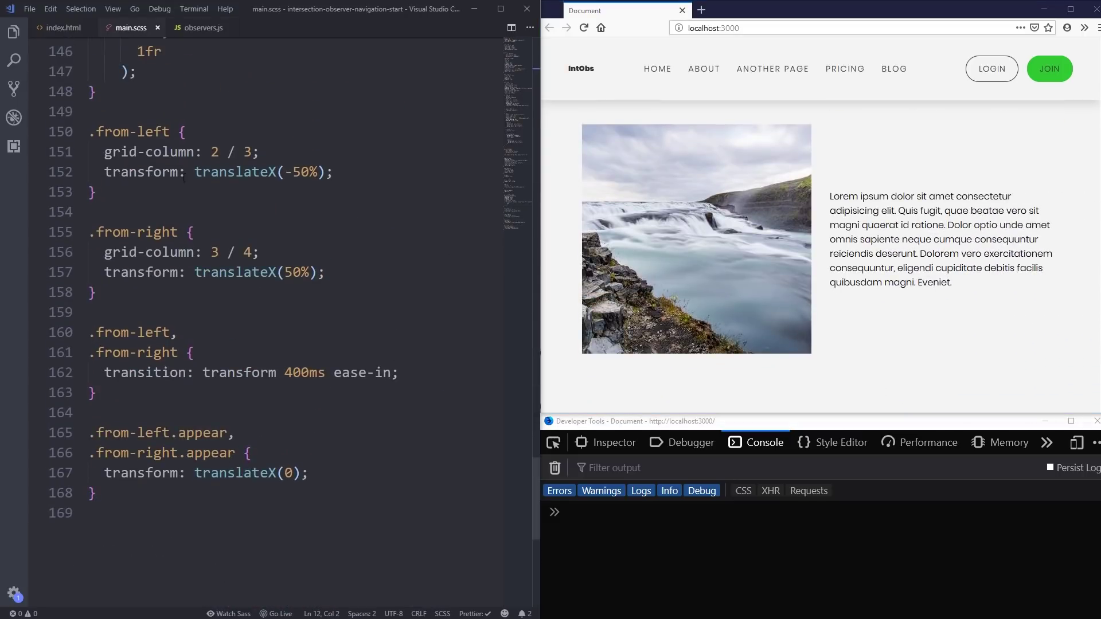
{"action": "scroll", "coordinate": [280, 239], "scroll_direction": "up", "scroll_amount": 2}
{"action": "scroll", "coordinate": [158, 263], "scroll_direction": "down", "scroll_amount": 1}
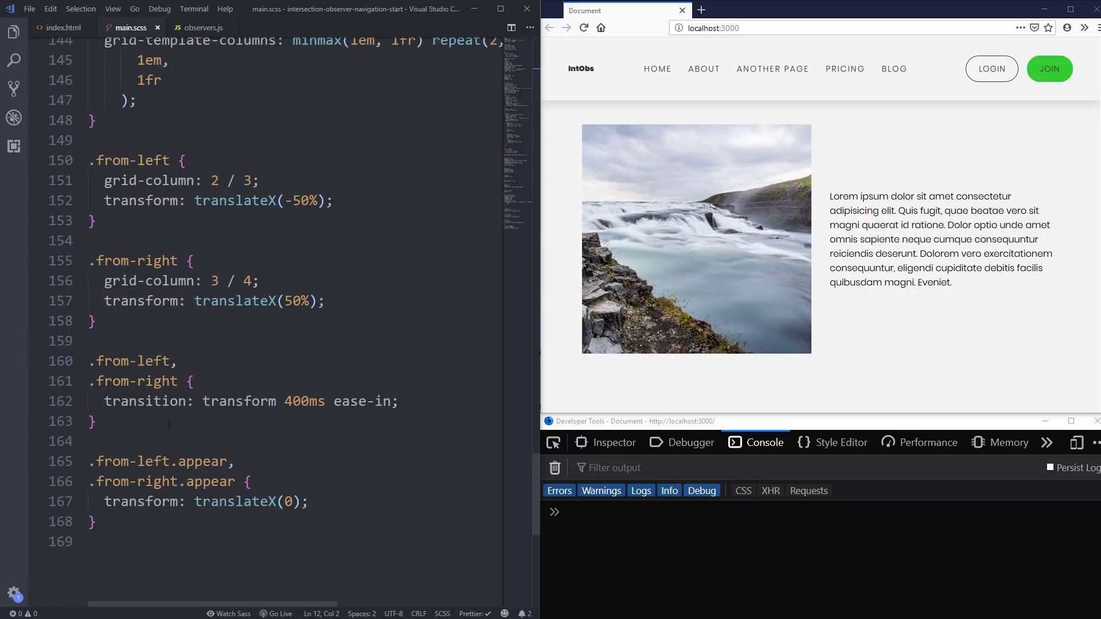
{"action": "left_click", "coordinate": [409, 402]}
{"action": "key", "text": "Return"}
{"action": "type", "text": "acit"}
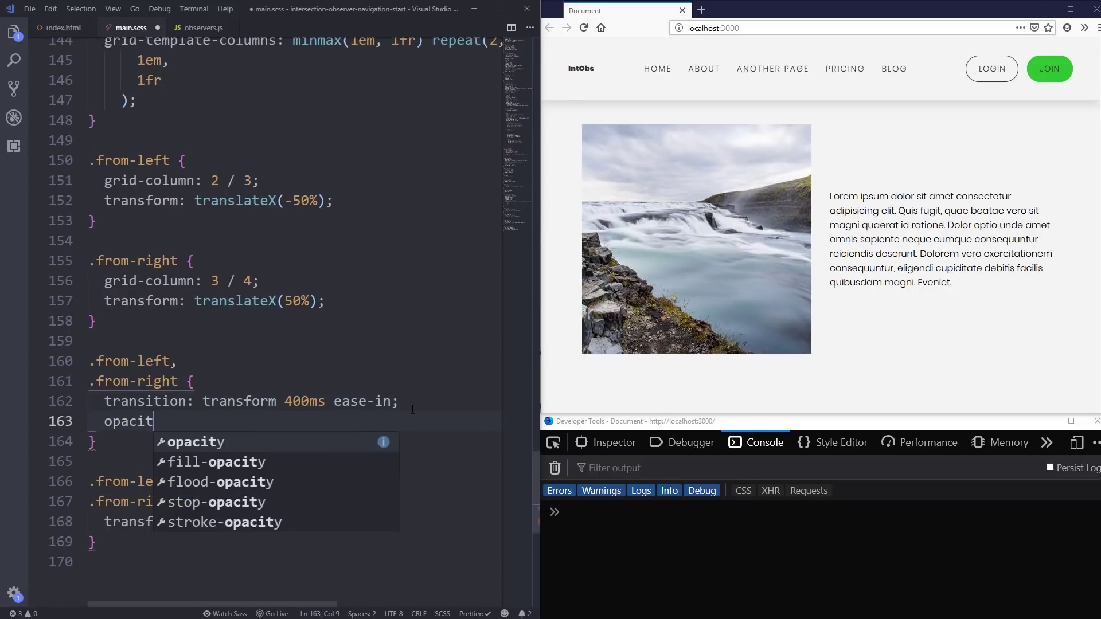
{"action": "key", "text": "Return"}
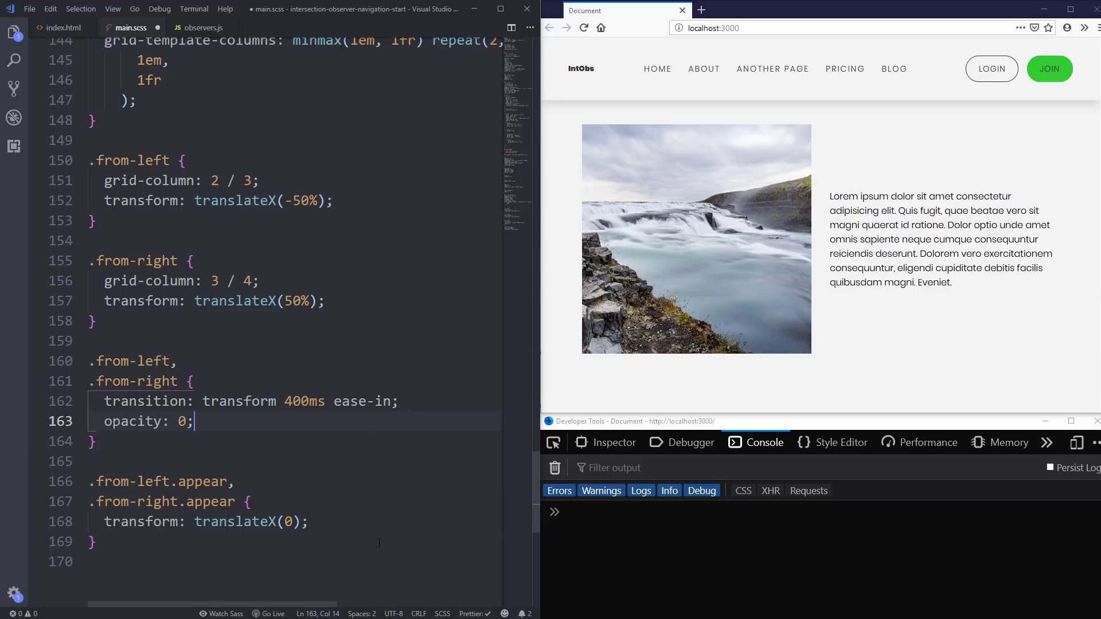
{"action": "key", "text": "Return"}
{"action": "type", "text": "opacit"}
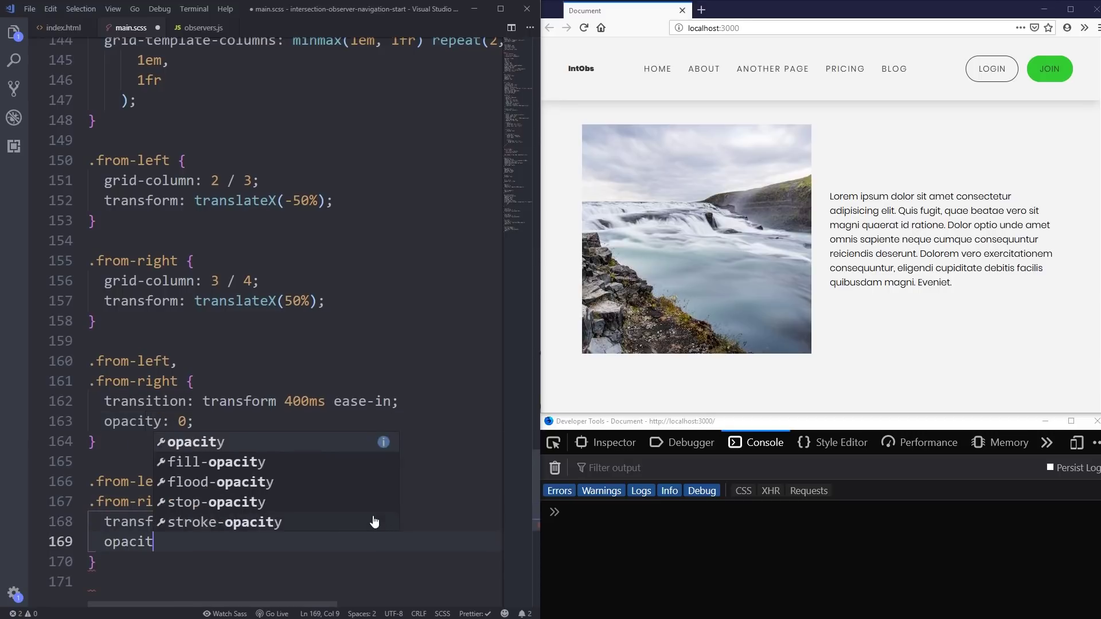
{"action": "key", "text": "Return"}
{"action": "type", "text": "1;"}
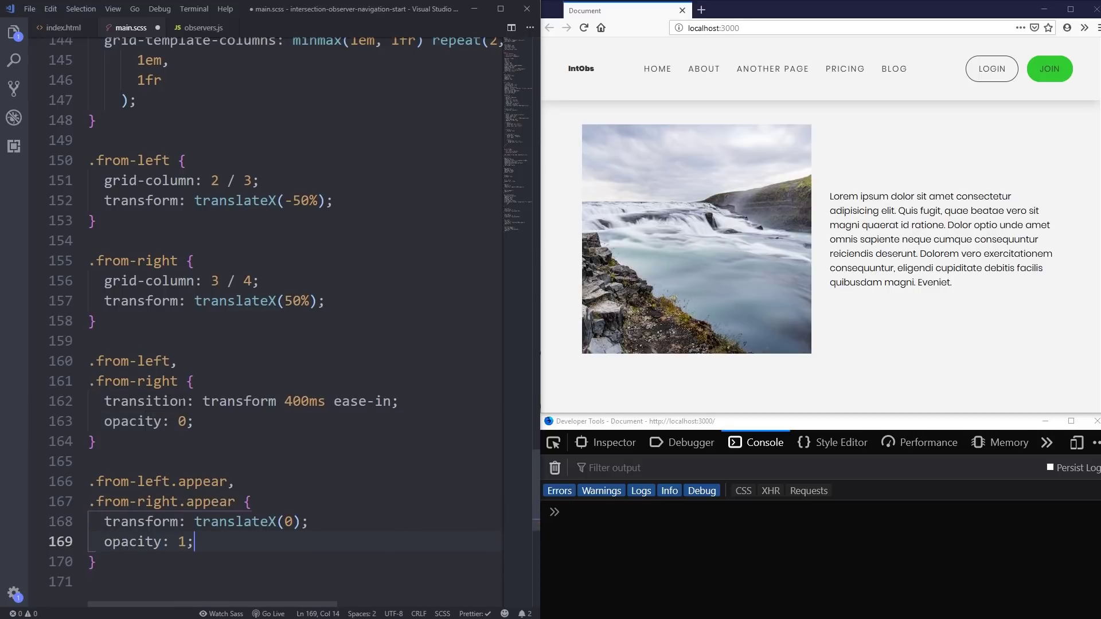
- Prepend 'opacity 250ms ease-in,' to the slide-in transition, with word wrap on
{"action": "left_click", "coordinate": [204, 401]}
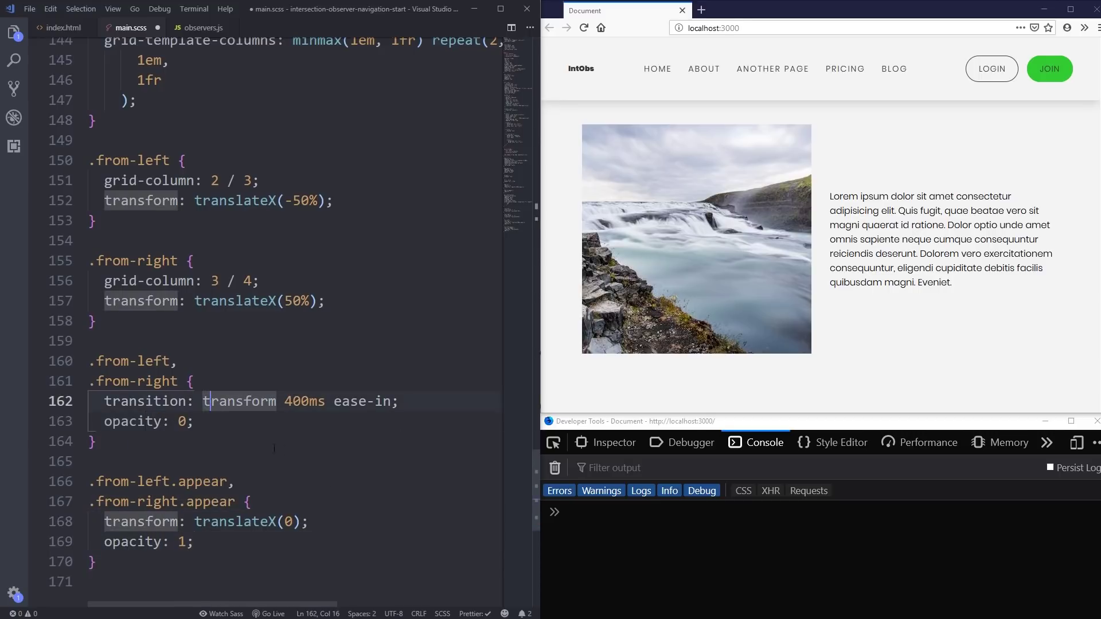
{"action": "left_click", "coordinate": [203, 402]}
{"action": "type", "text": "opaci"}
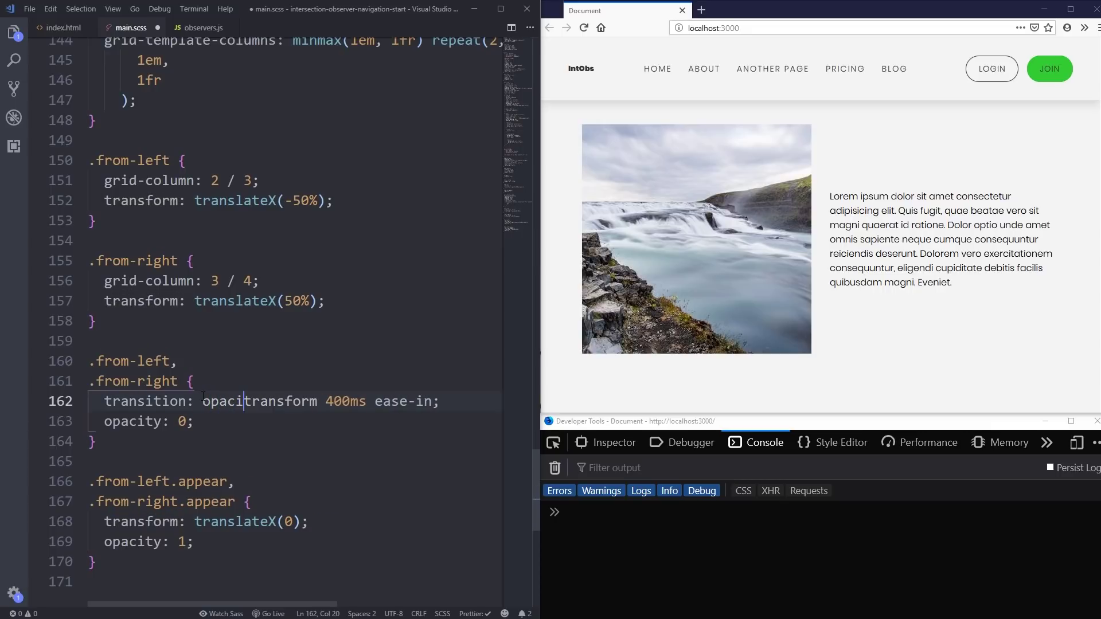
{"action": "type", "text": "ty 25"}
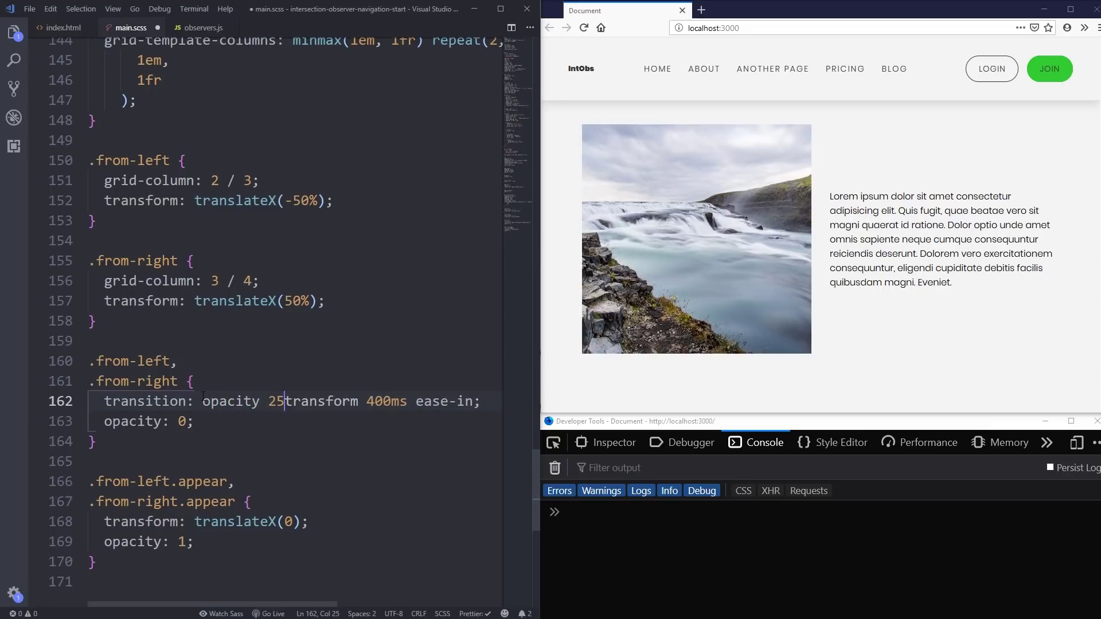
{"action": "type", "text": "0ms "}
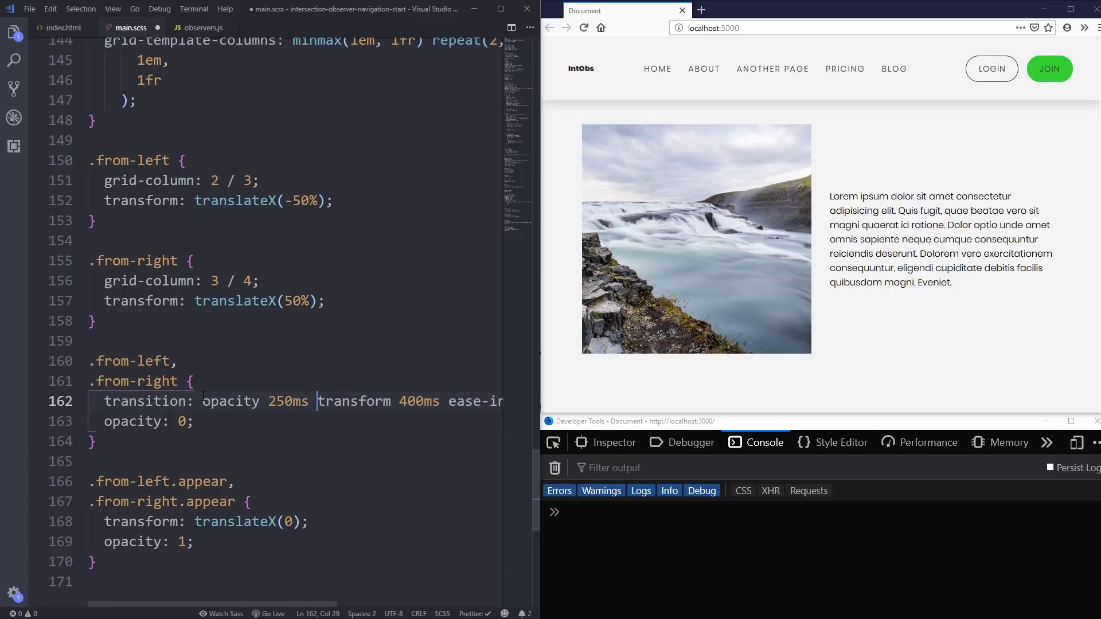
{"action": "type", "text": "ease-in,"}
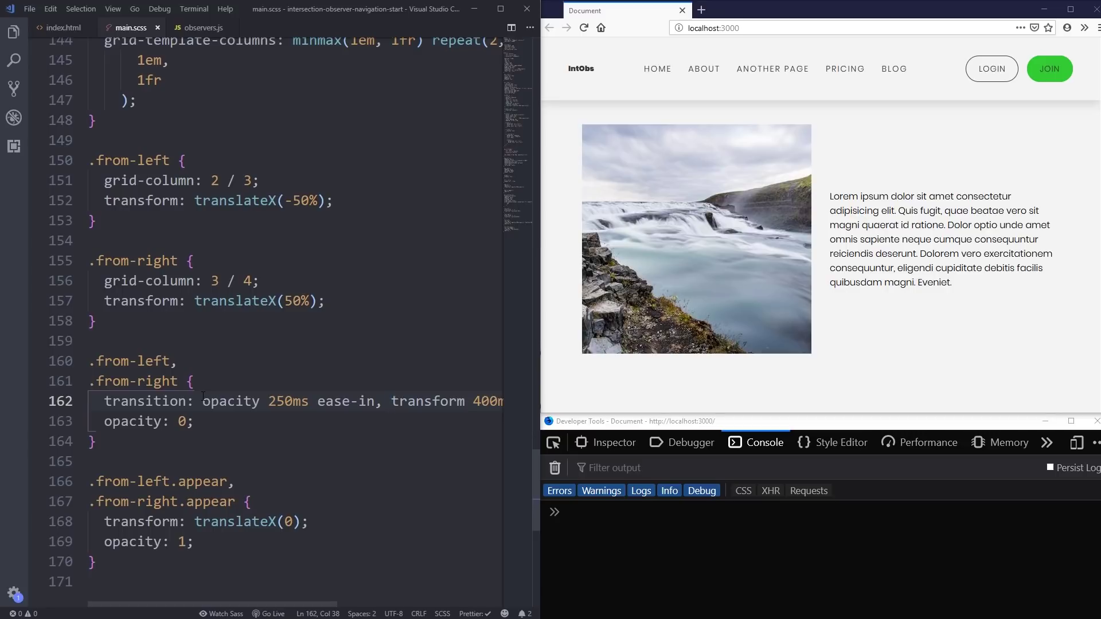
{"action": "left_click", "coordinate": [280, 410]}
{"action": "key", "text": "alt+z"}
- Put the opacity and transform transitions on separate indented lines and save main.scss
{"action": "left_click", "coordinate": [194, 421]}
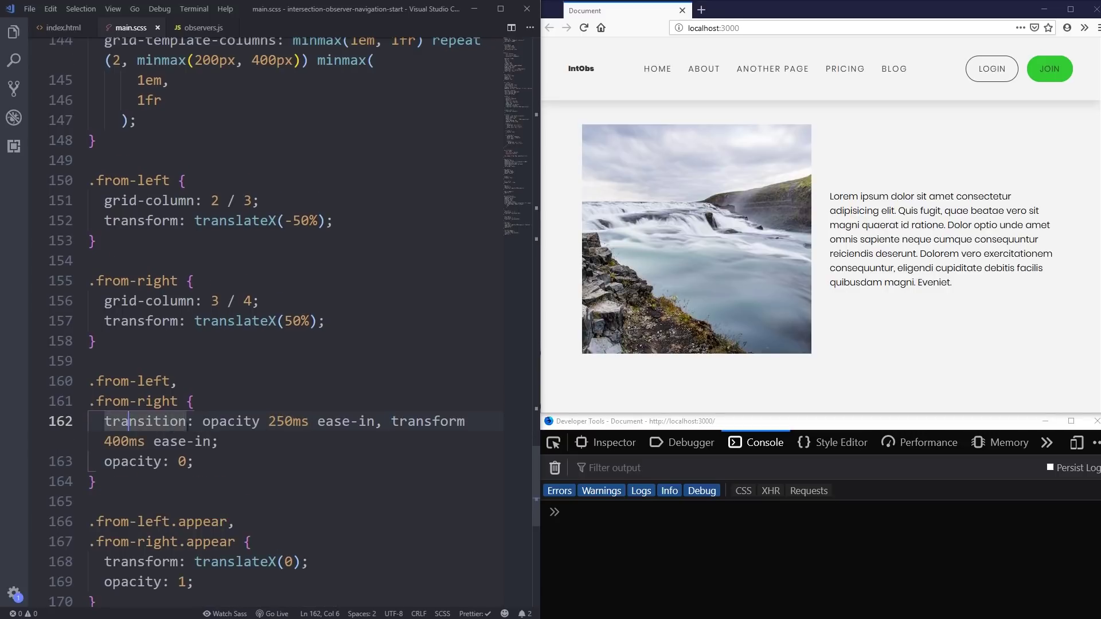
{"action": "key", "text": "Right"}
{"action": "left_click", "coordinate": [384, 421]}
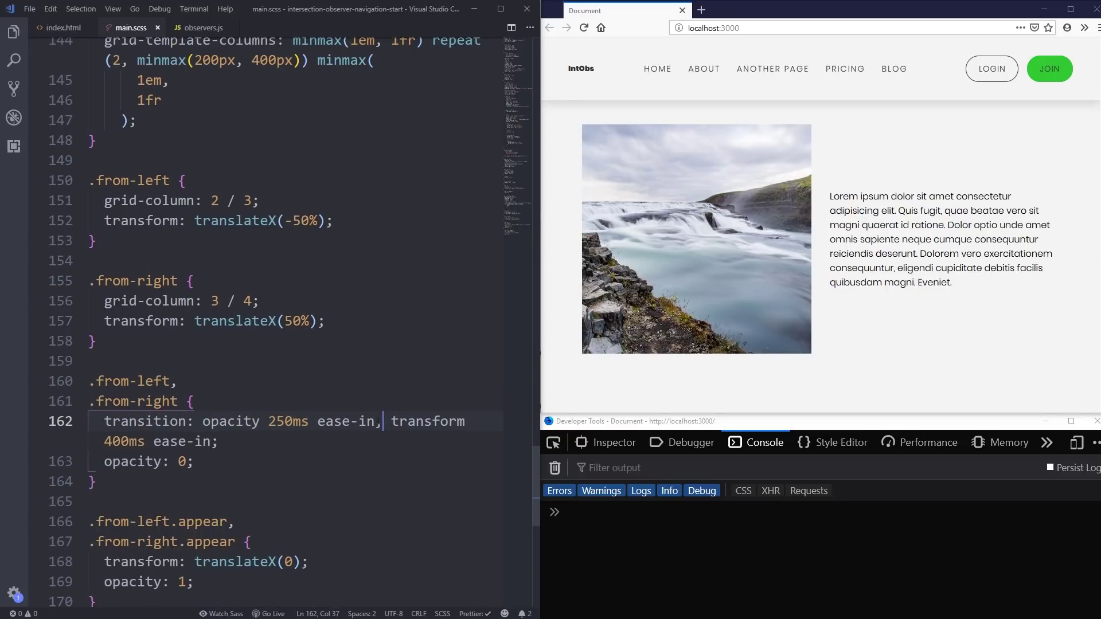
{"action": "key", "text": "Delete"}
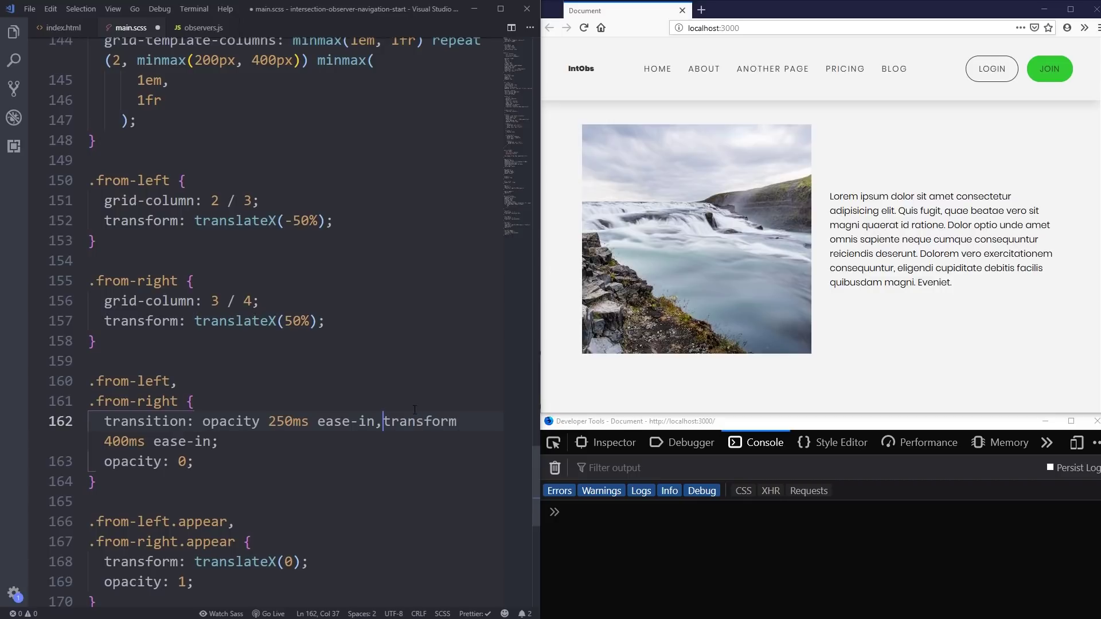
{"action": "key", "text": "Return"}
{"action": "key", "text": "Tab"}
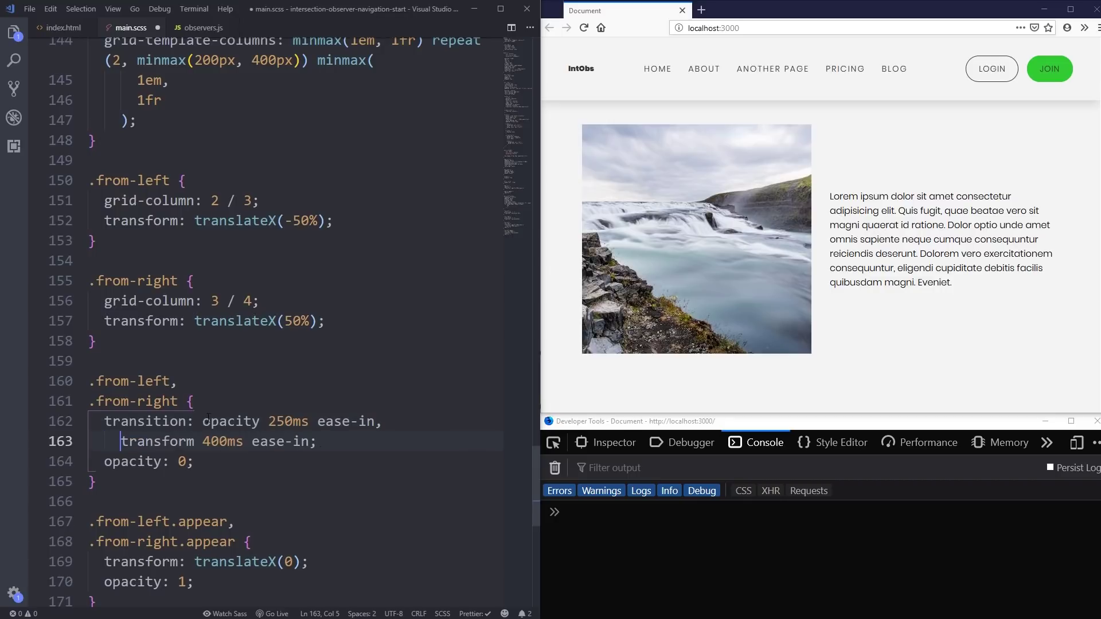
{"action": "left_click", "coordinate": [204, 421]}
{"action": "key", "text": "Return"}
{"action": "key", "text": "Tab"}
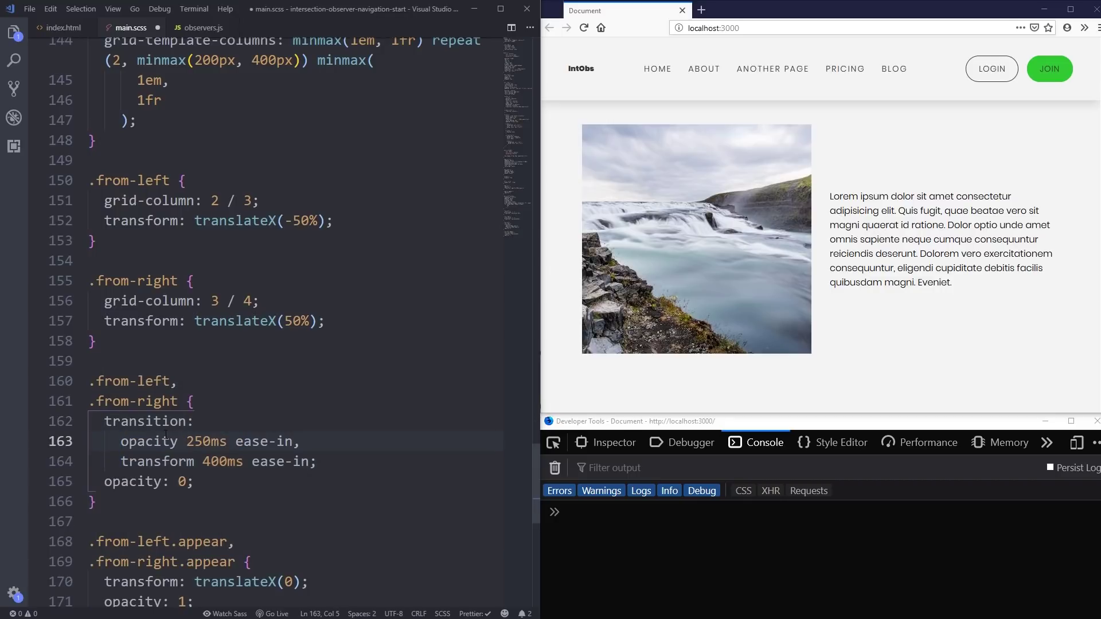
{"action": "key", "text": "Down"}
{"action": "left_click", "coordinate": [358, 441]}
{"action": "key", "text": "ctrl+s"}
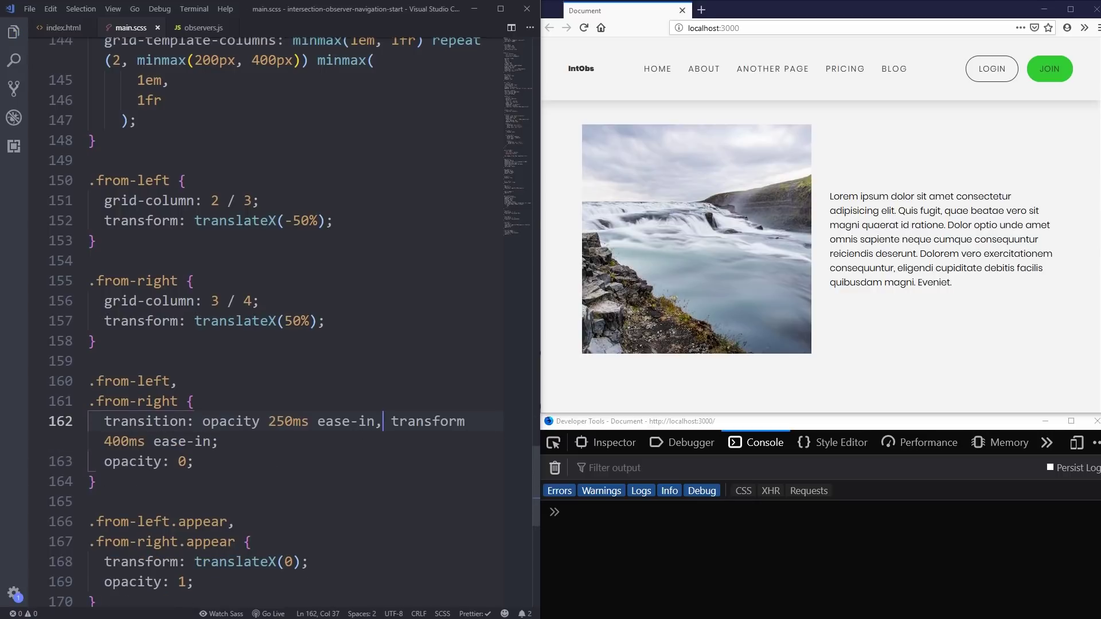
{"action": "scroll", "coordinate": [624, 44], "scroll_direction": "up", "scroll_amount": 10}
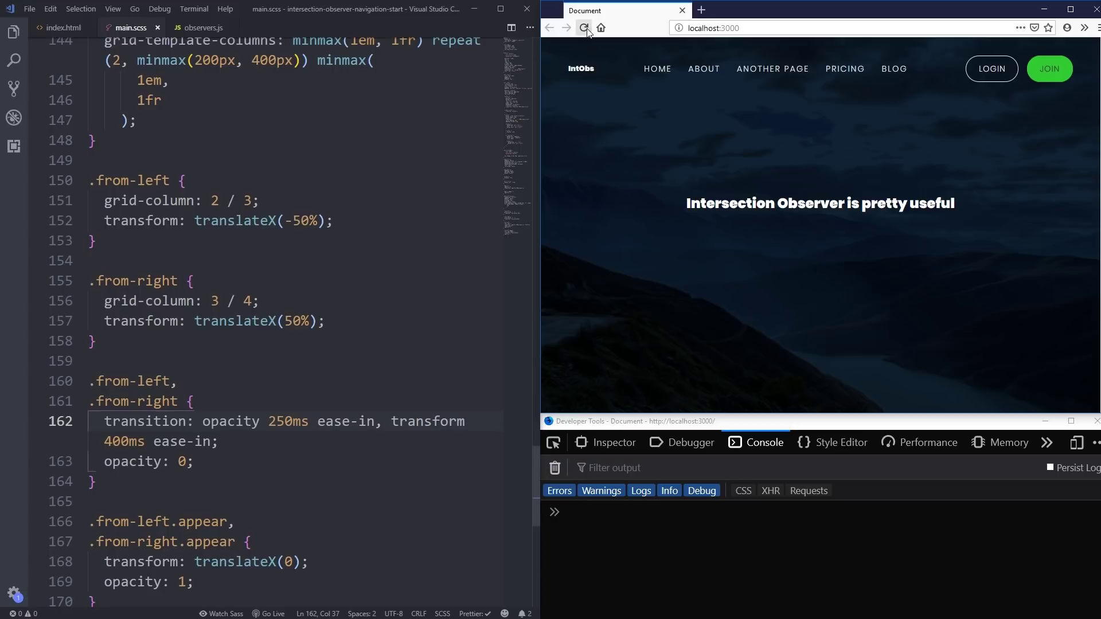
- Reload the demo page in Firefox to watch the rows fade and slide in
{"action": "left_click", "coordinate": [584, 28]}
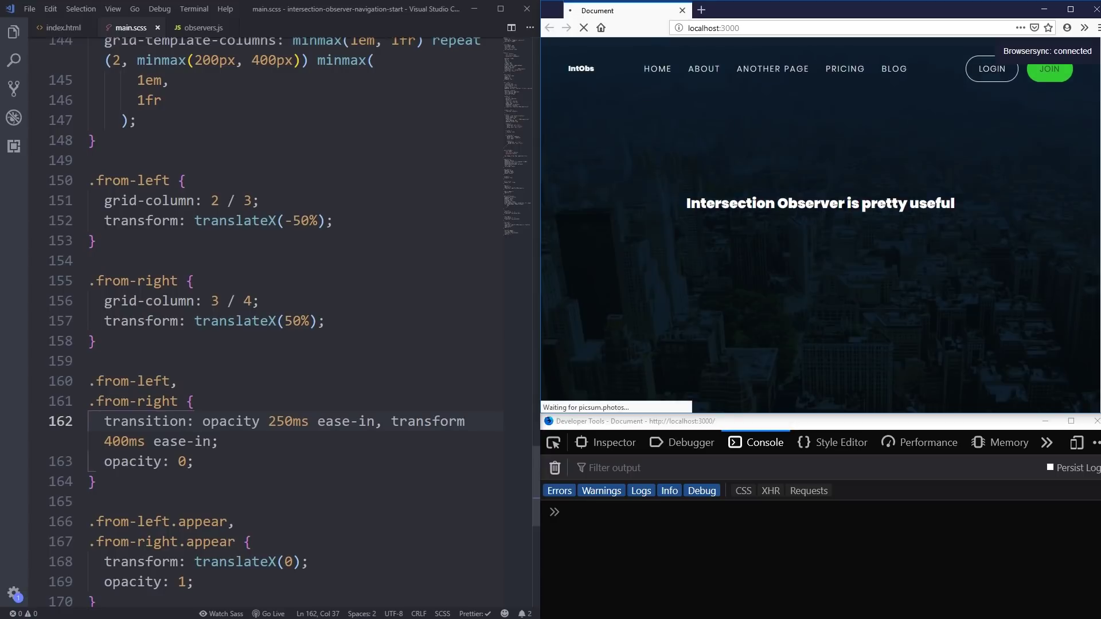
{"action": "scroll", "coordinate": [1096, 112], "scroll_direction": "down", "scroll_amount": 5}
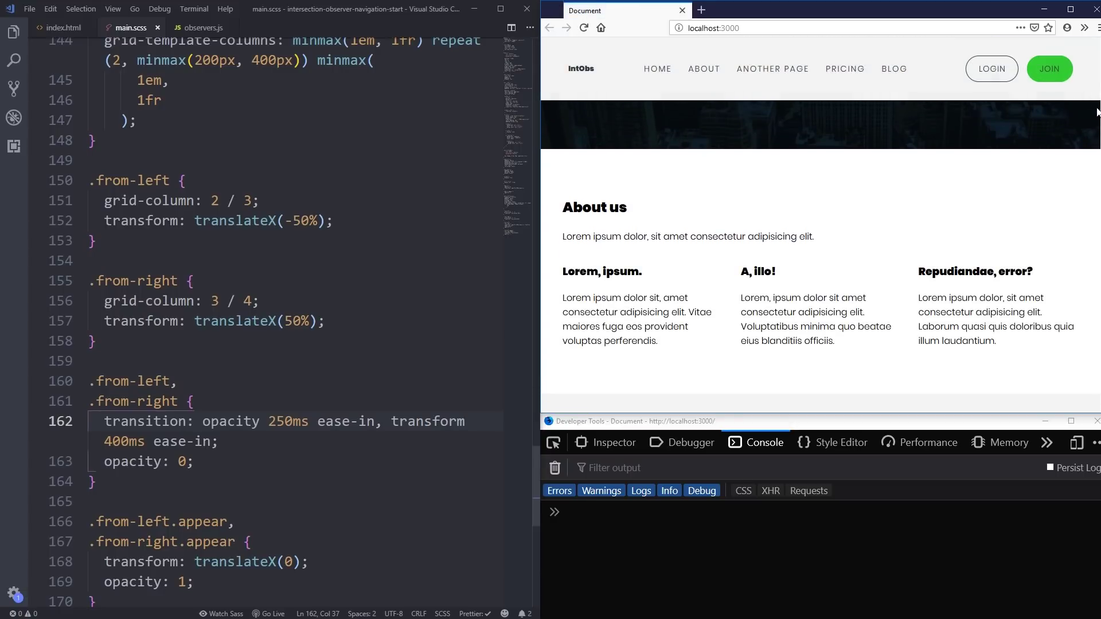
{"action": "scroll", "coordinate": [1096, 112], "scroll_direction": "down", "scroll_amount": 1}
{"action": "scroll", "coordinate": [1097, 121], "scroll_direction": "down", "scroll_amount": 1}
{"action": "scroll", "coordinate": [1096, 130], "scroll_direction": "down", "scroll_amount": 2}
{"action": "scroll", "coordinate": [1095, 144], "scroll_direction": "down", "scroll_amount": 2}
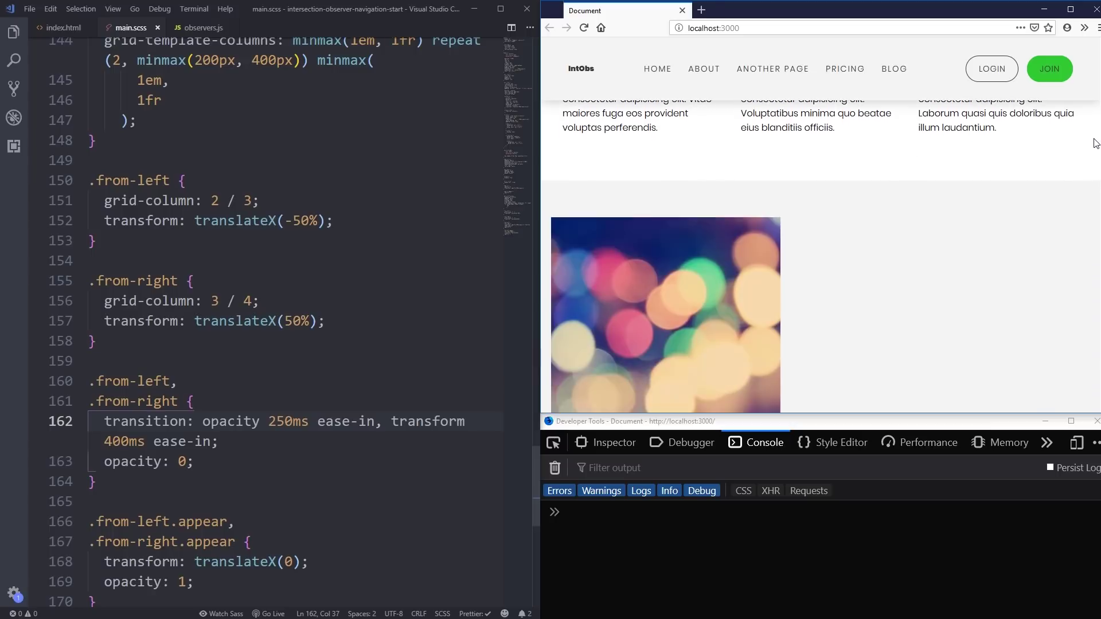
{"action": "scroll", "coordinate": [1095, 147], "scroll_direction": "down", "scroll_amount": 1}
{"action": "scroll", "coordinate": [1094, 155], "scroll_direction": "down", "scroll_amount": 1}
{"action": "scroll", "coordinate": [1092, 166], "scroll_direction": "down", "scroll_amount": 2}
{"action": "scroll", "coordinate": [1091, 176], "scroll_direction": "down", "scroll_amount": 1}
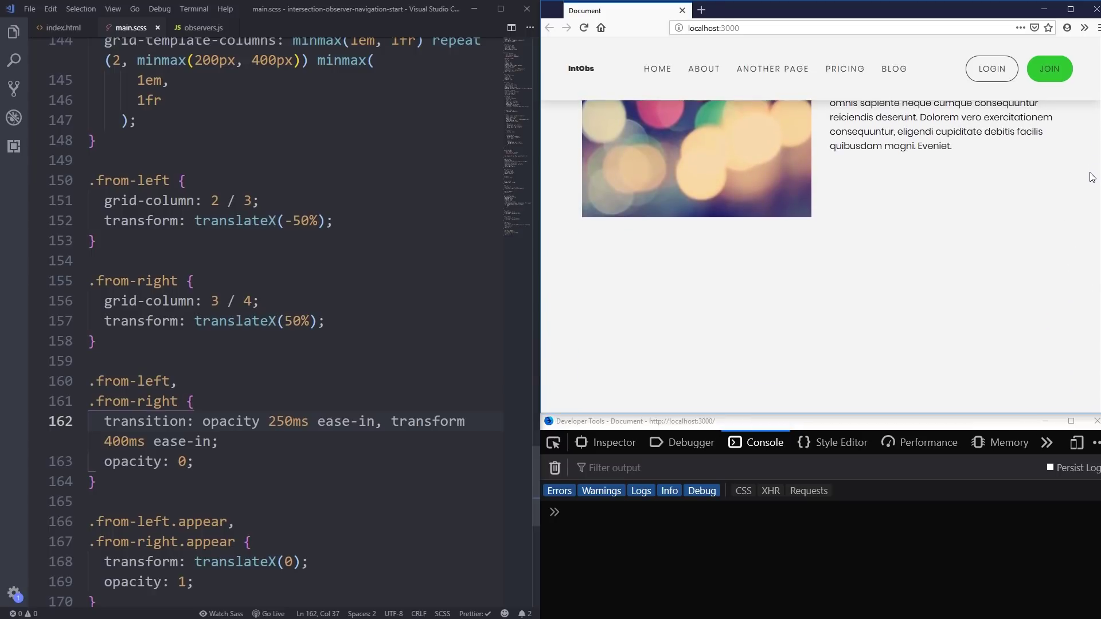
{"action": "scroll", "coordinate": [1091, 180], "scroll_direction": "down", "scroll_amount": 1}
{"action": "scroll", "coordinate": [1090, 189], "scroll_direction": "down", "scroll_amount": 2}
{"action": "scroll", "coordinate": [1089, 196], "scroll_direction": "down", "scroll_amount": 1}
{"action": "scroll", "coordinate": [1092, 208], "scroll_direction": "down", "scroll_amount": 2}
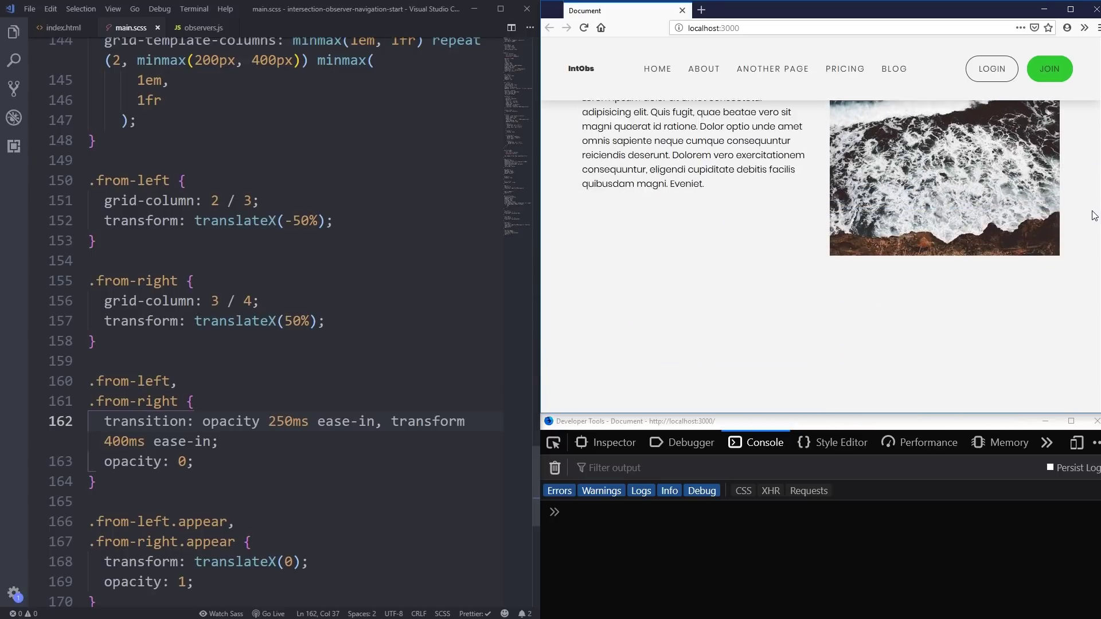